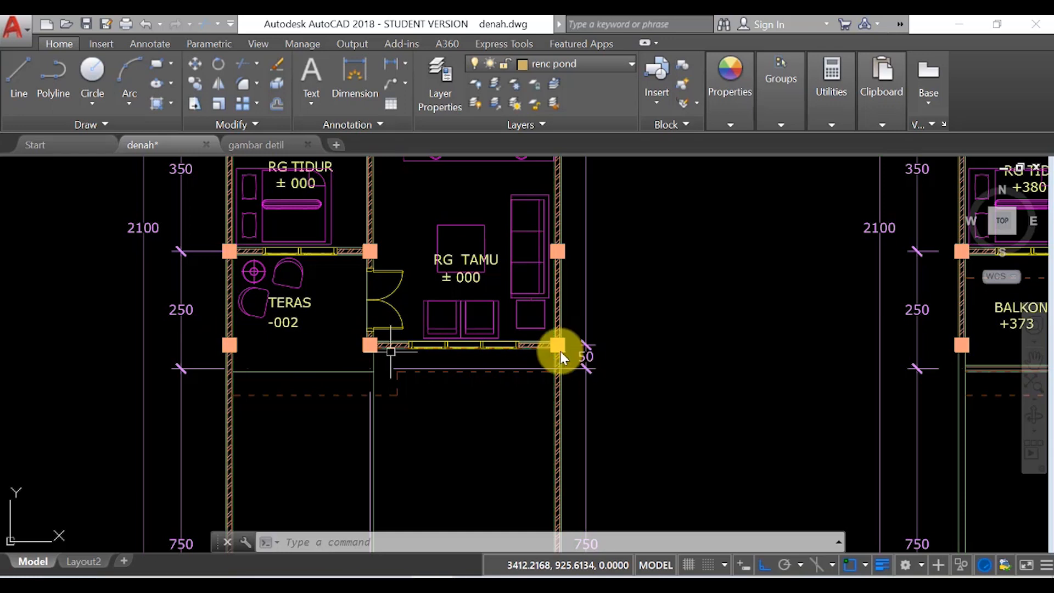
Freeze the arsir, as, atap, Defpoints, FURNI and garis atap layers, among others, leaving dimensi and dinding thawed.
{"action": "scroll", "coordinate": [398, 263], "scroll_direction": "down", "scroll_amount": 4}
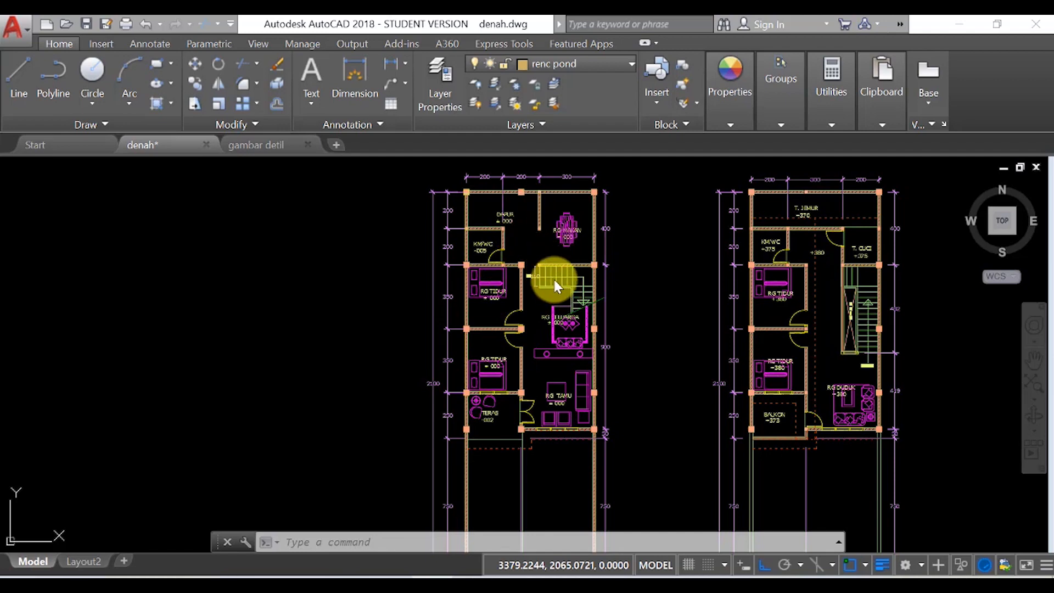
{"action": "left_click", "coordinate": [441, 96]}
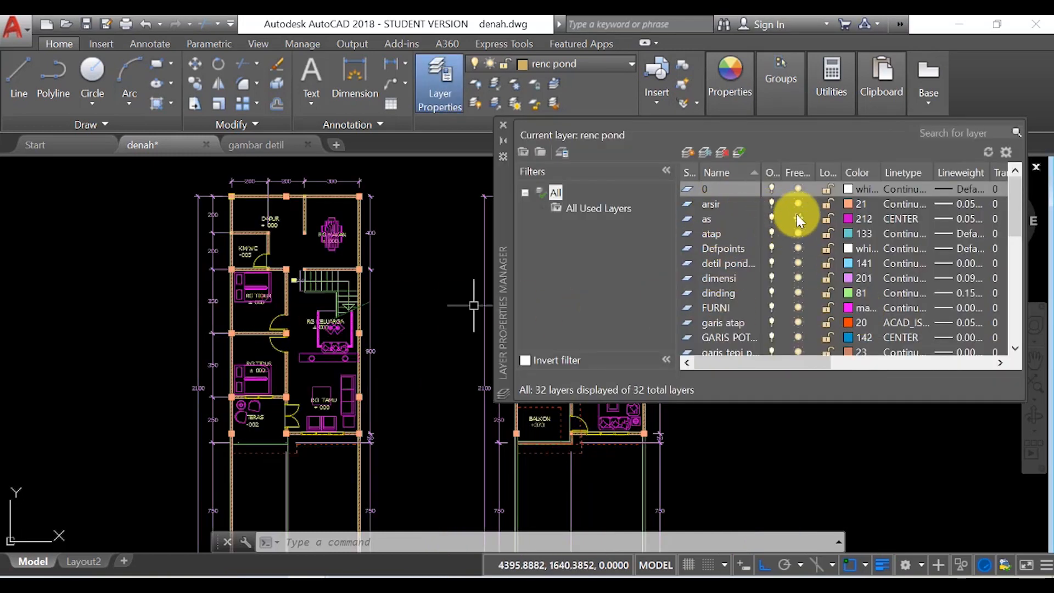
{"action": "left_click", "coordinate": [797, 249]}
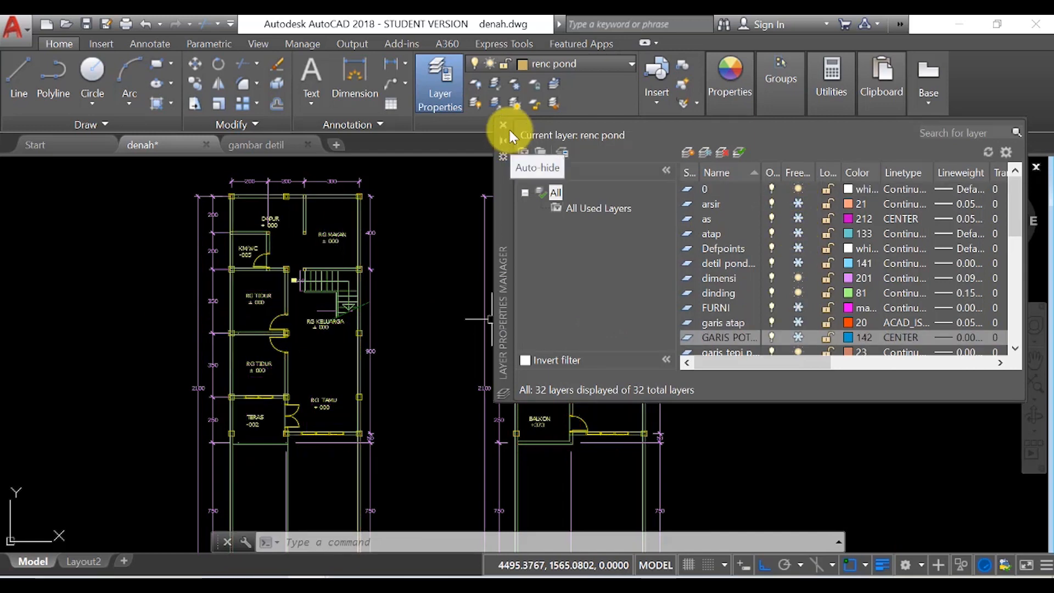
{"action": "left_click", "coordinate": [504, 133]}
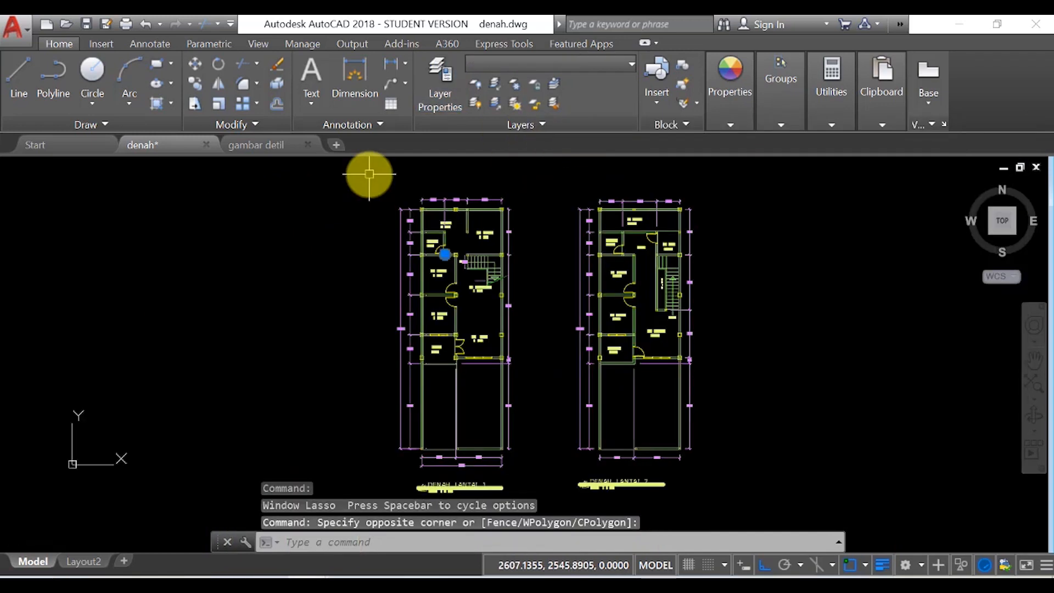
Copy the whole first-floor plan with its dimensions to the empty area left of the original.
{"action": "mouse_move", "coordinate": [370, 172]}
{"action": "left_mouse_down"}
{"action": "mouse_move", "coordinate": [431, 243]}
{"action": "mouse_move", "coordinate": [384, 212]}
{"action": "left_mouse_up"}
{"action": "left_click", "coordinate": [380, 173]}
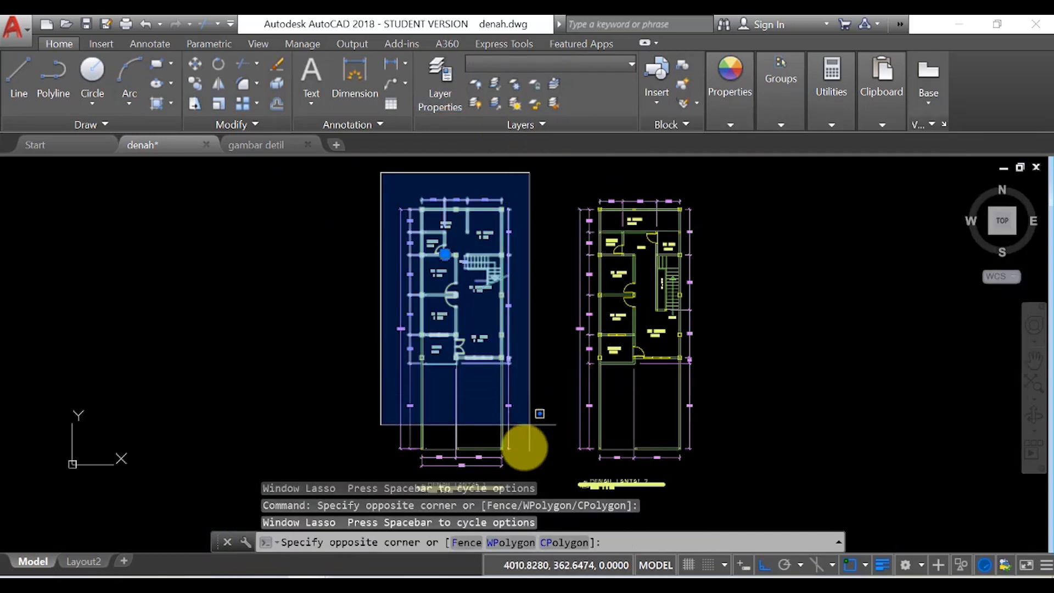
{"action": "left_click", "coordinate": [536, 477]}
{"action": "type", "text": "co"}
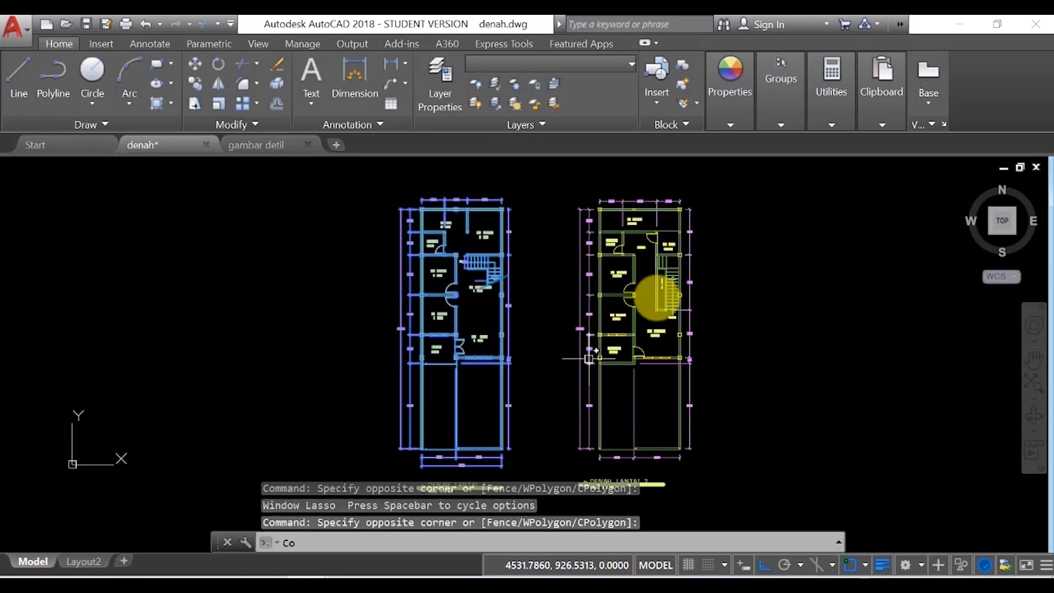
{"action": "key", "text": "Return"}
{"action": "scroll", "coordinate": [631, 355], "scroll_direction": "down", "scroll_amount": 4}
{"action": "scroll", "coordinate": [591, 332], "scroll_direction": "up", "scroll_amount": 4}
{"action": "left_click", "coordinate": [631, 339]}
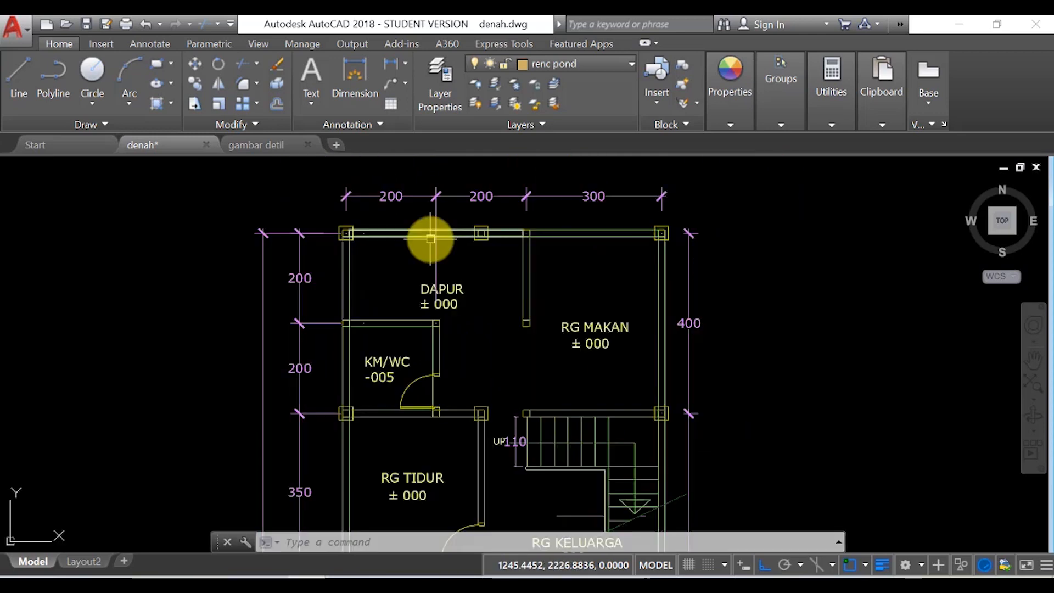
Hide the dimensi layer in the floor plans.
{"action": "scroll", "coordinate": [391, 192], "scroll_direction": "up", "scroll_amount": 2}
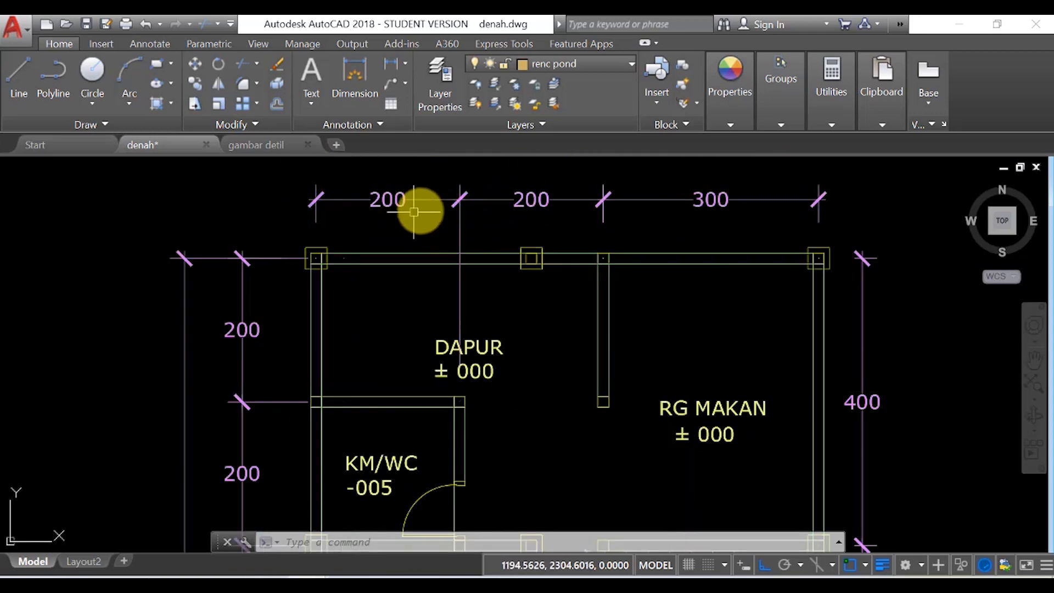
{"action": "left_click", "coordinate": [443, 98]}
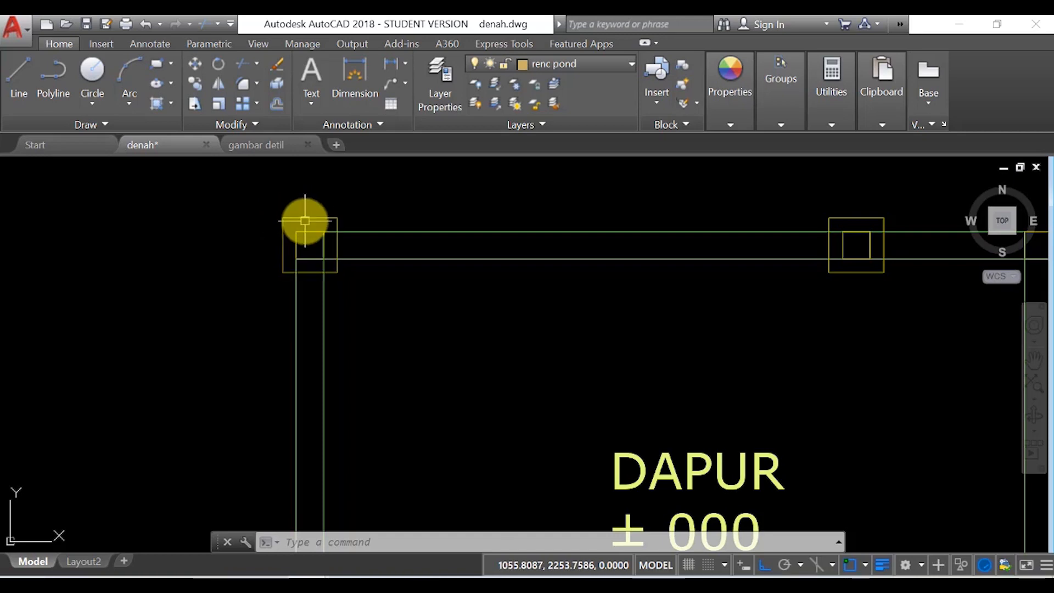
Offset the column squares along the copied plan's upper wall outward by 40.
{"action": "mouse_move", "coordinate": [310, 219]}
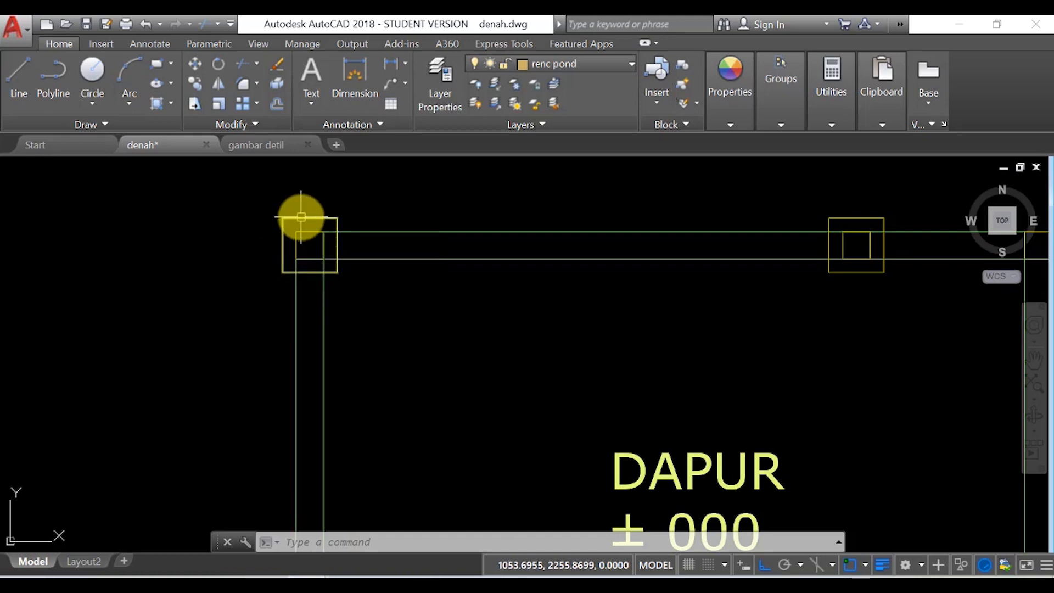
{"action": "scroll", "coordinate": [302, 298], "scroll_direction": "down", "scroll_amount": 2}
{"action": "type", "text": "o"}
{"action": "key", "text": "Return"}
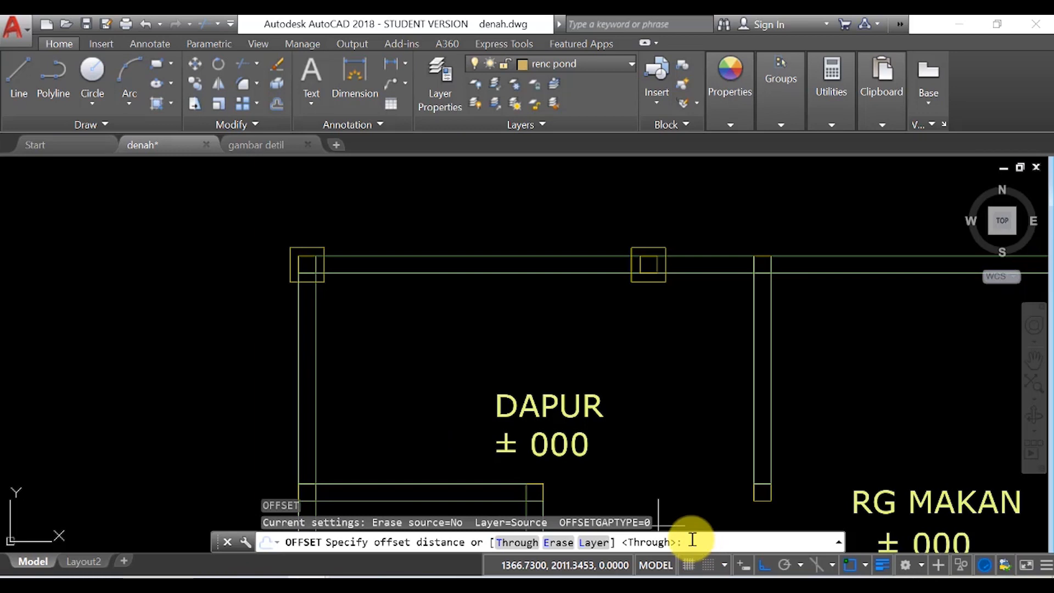
{"action": "type", "text": "40"}
{"action": "key", "text": "Return"}
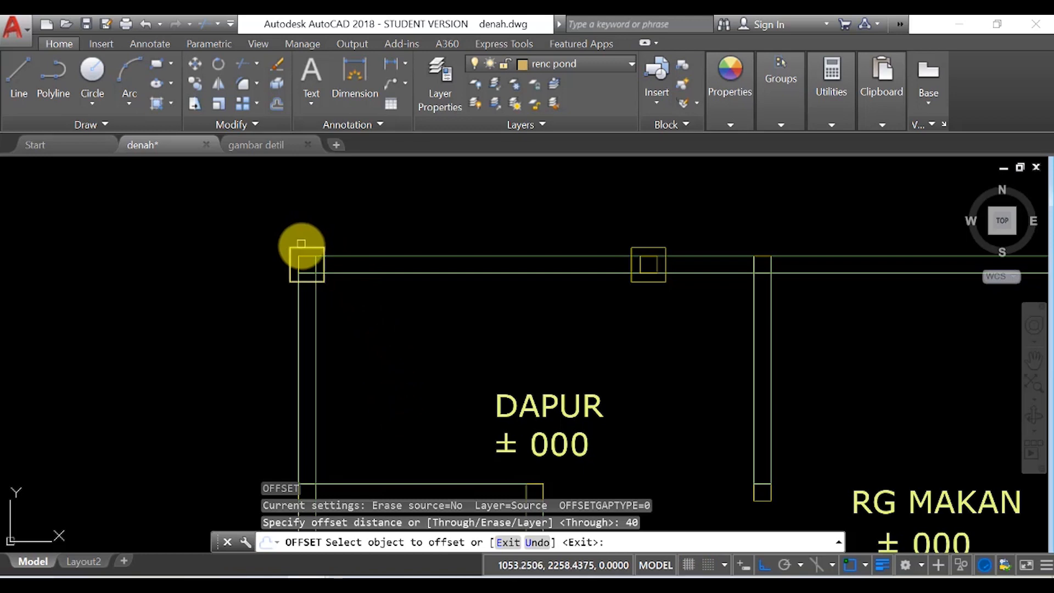
{"action": "left_click", "coordinate": [303, 248]}
{"action": "left_click", "coordinate": [317, 228]}
{"action": "left_click", "coordinate": [646, 247]}
{"action": "left_click", "coordinate": [624, 228]}
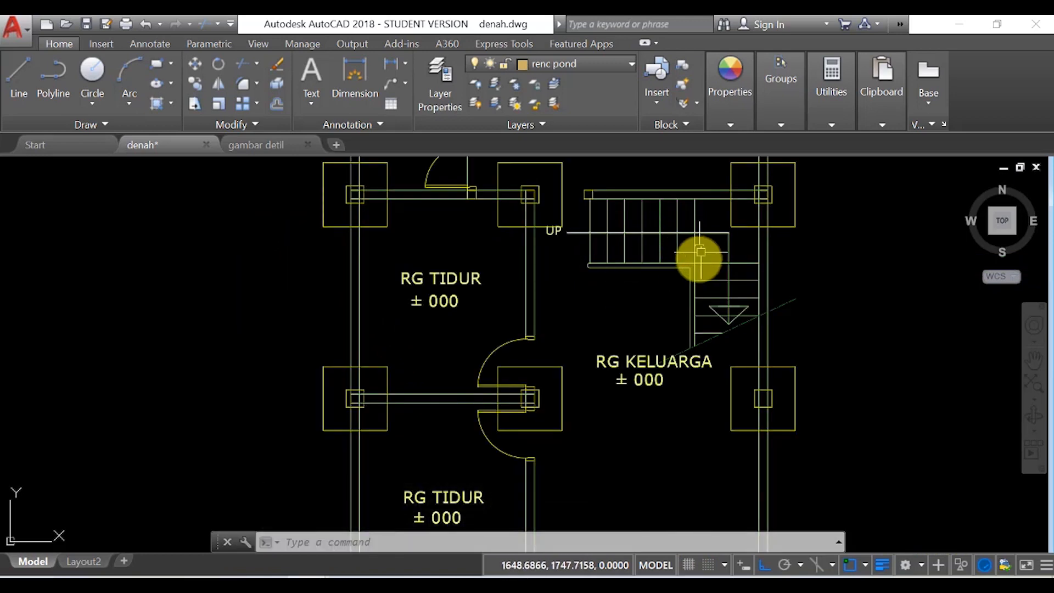
Delete the staircase lines above RG KELUARGA in the copied plan.
{"action": "left_click", "coordinate": [704, 216]}
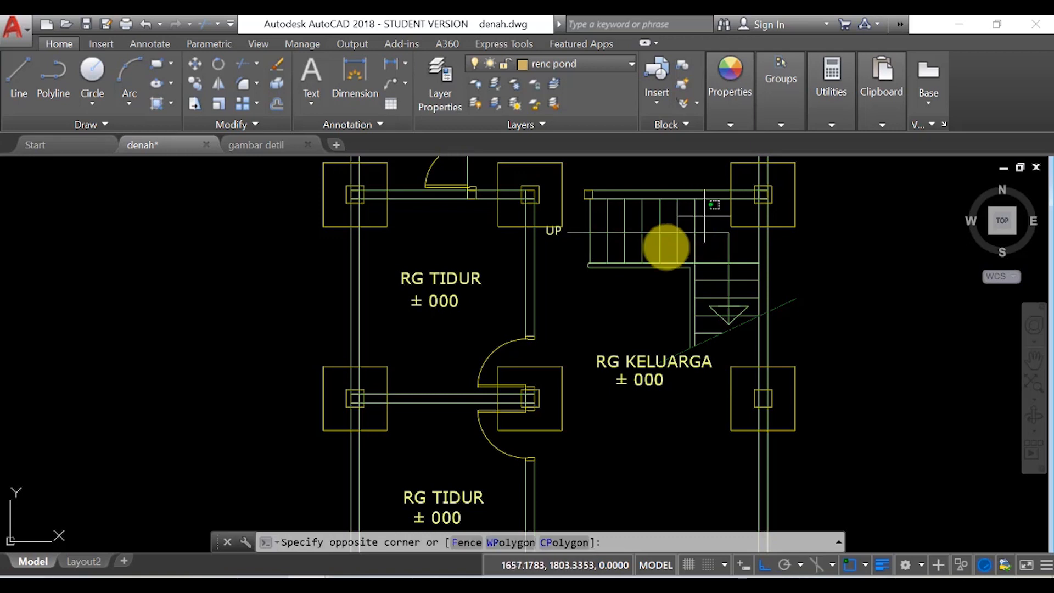
{"action": "left_click", "coordinate": [590, 288]}
{"action": "key", "text": "Delete"}
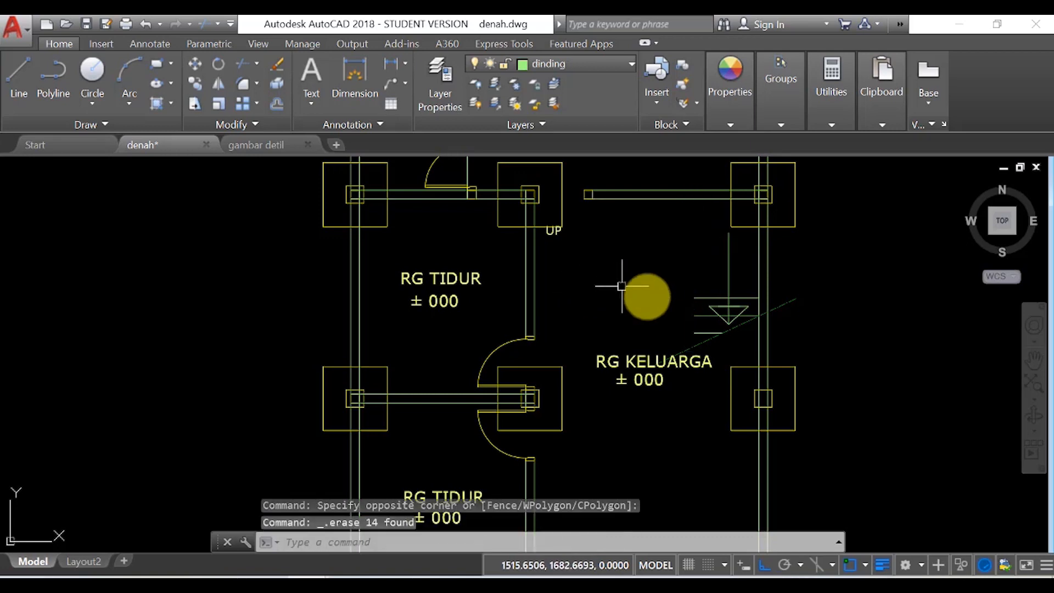
{"action": "left_click", "coordinate": [709, 270]}
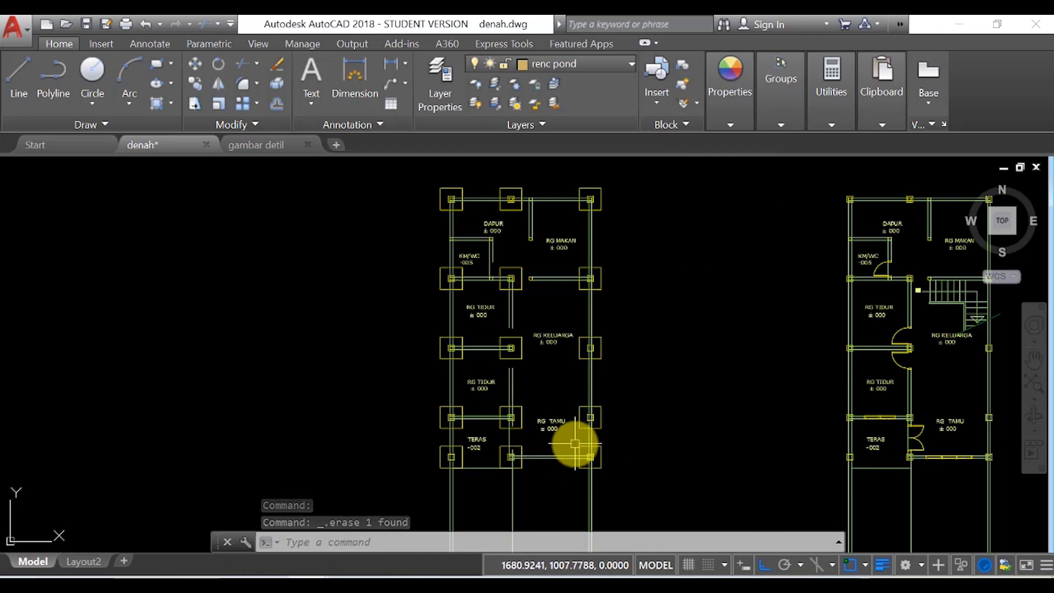
Extend the wall lines beside the lower RG TIDUR up to the cross wall above, closing the door gap.
{"action": "scroll", "coordinate": [548, 442], "scroll_direction": "up", "scroll_amount": 2}
{"action": "scroll", "coordinate": [478, 466], "scroll_direction": "up", "scroll_amount": 4}
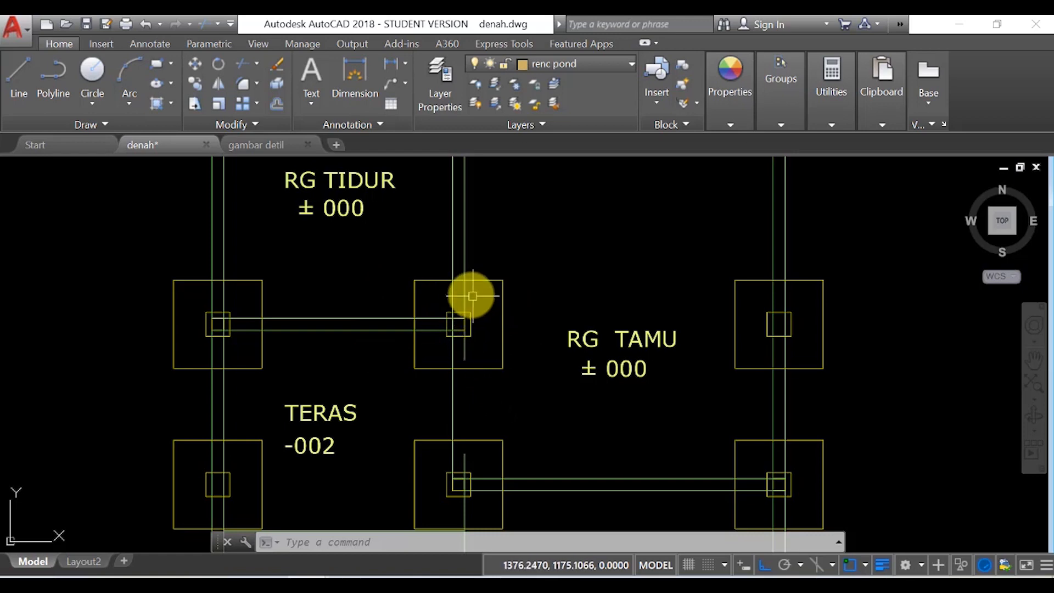
{"action": "scroll", "coordinate": [448, 298], "scroll_direction": "down", "scroll_amount": 1}
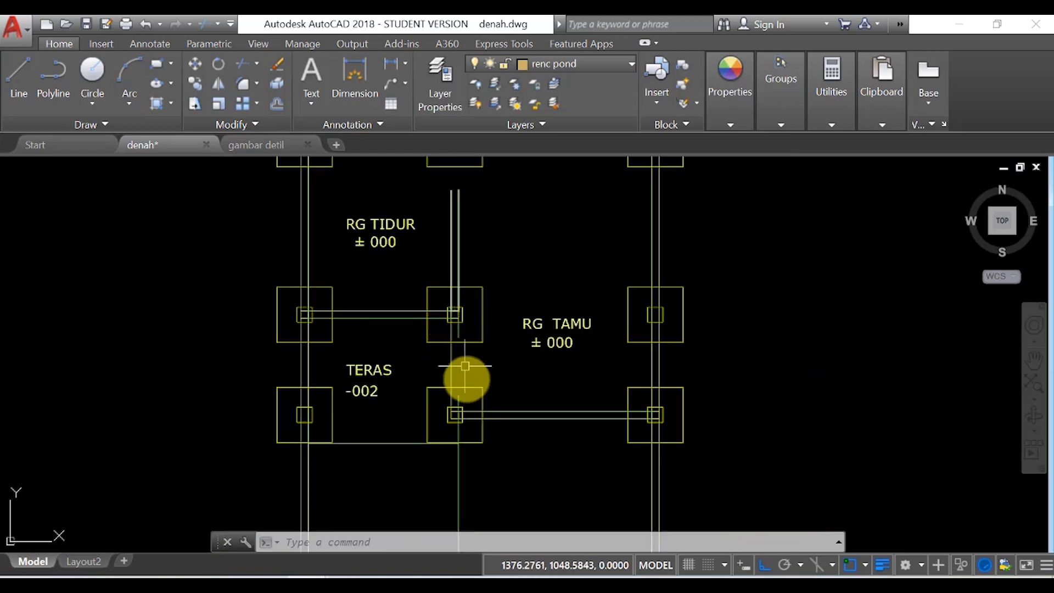
{"action": "scroll", "coordinate": [466, 400], "scroll_direction": "down", "scroll_amount": 2}
{"action": "scroll", "coordinate": [467, 236], "scroll_direction": "up", "scroll_amount": 2}
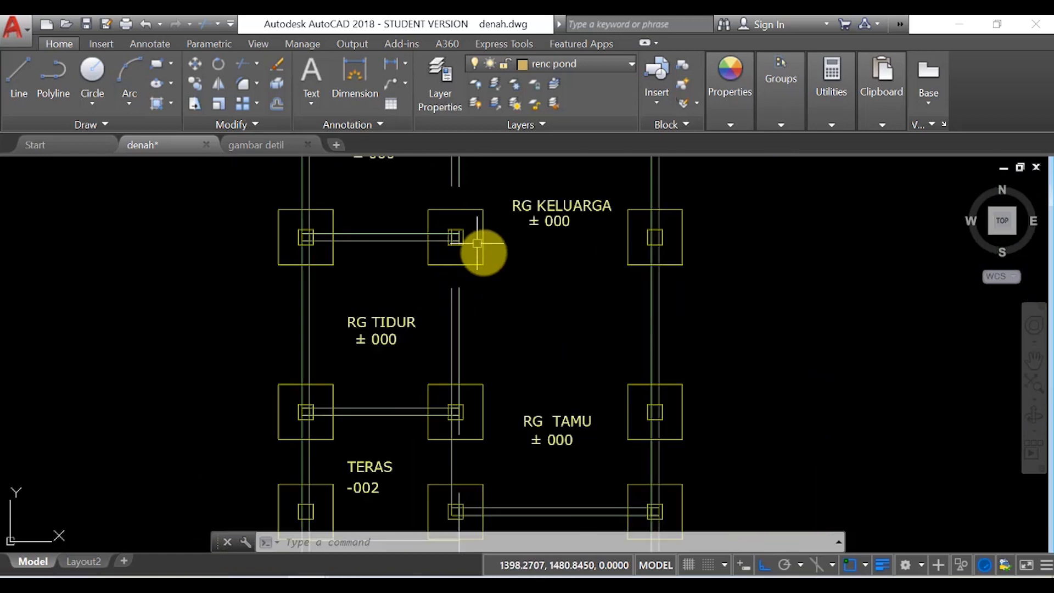
{"action": "scroll", "coordinate": [460, 261], "scroll_direction": "up", "scroll_amount": 2}
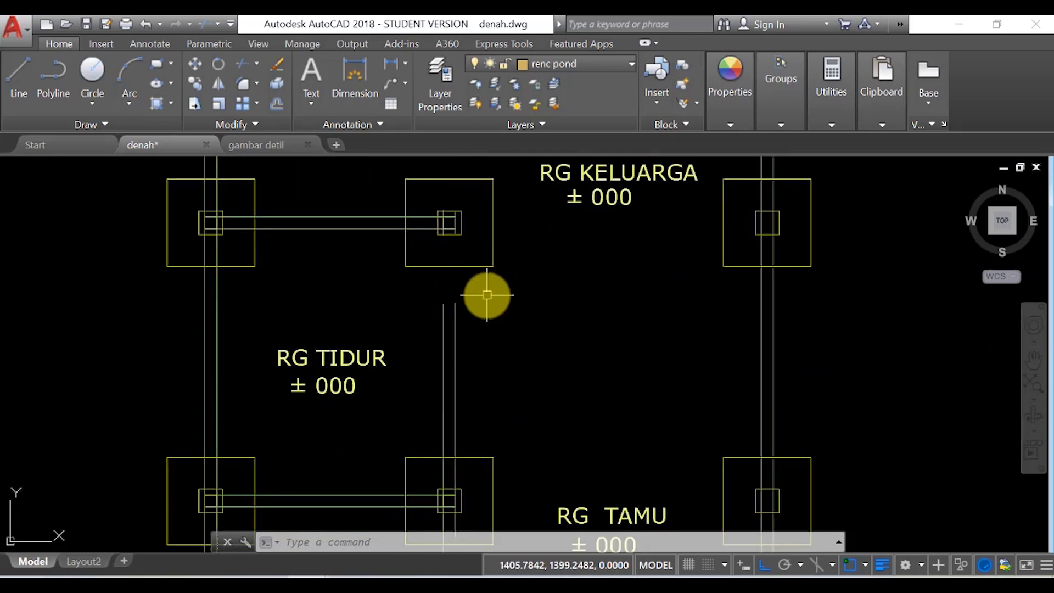
{"action": "left_click", "coordinate": [256, 63]}
{"action": "left_click", "coordinate": [274, 126]}
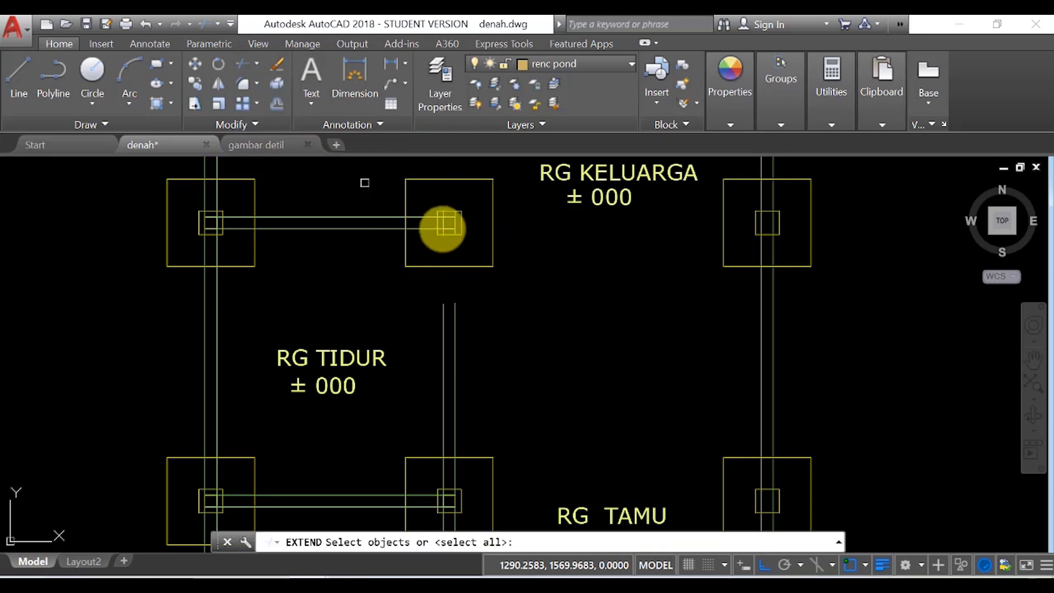
{"action": "scroll", "coordinate": [448, 225], "scroll_direction": "up", "scroll_amount": 5}
{"action": "left_click", "coordinate": [454, 214]}
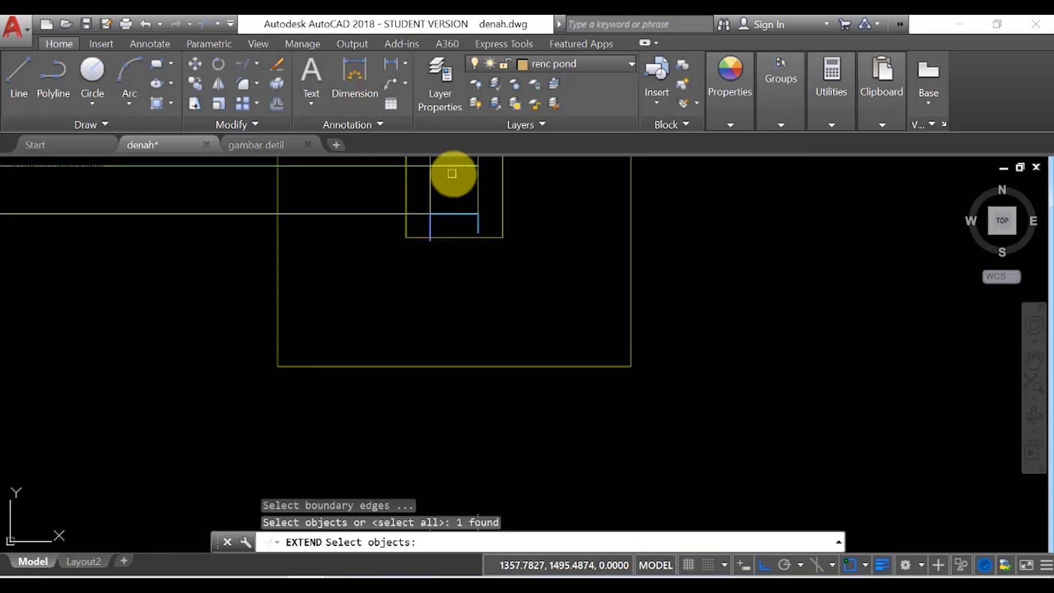
{"action": "scroll", "coordinate": [520, 258], "scroll_direction": "down", "scroll_amount": 3}
{"action": "key", "text": "Return"}
{"action": "left_click_drag", "start_coordinate": [497, 228], "coordinate": [442, 265]}
{"action": "left_click", "coordinate": [441, 266]}
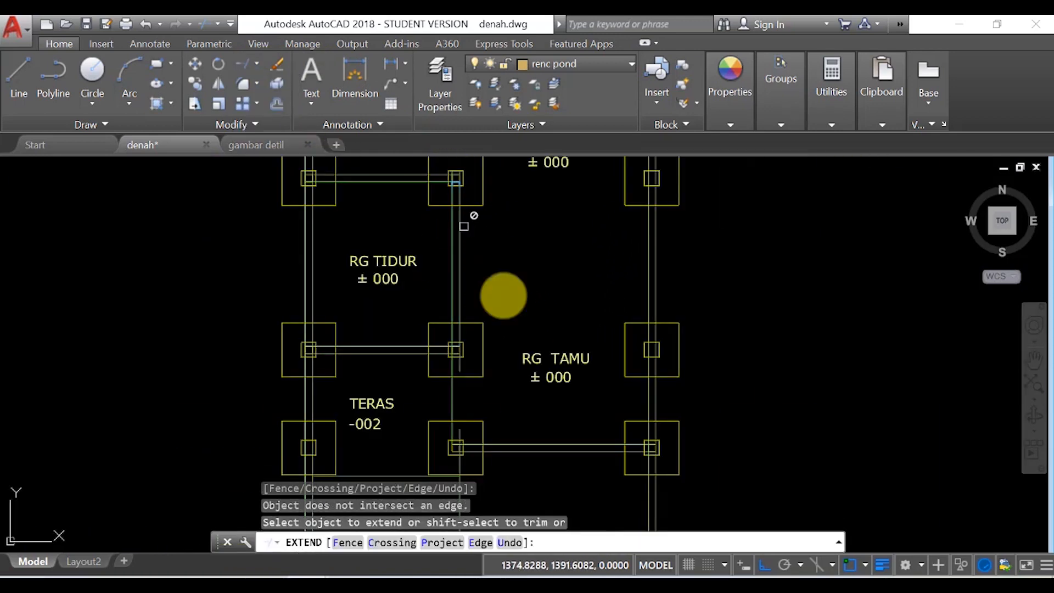
{"action": "scroll", "coordinate": [501, 294], "scroll_direction": "down", "scroll_amount": 4}
{"action": "key", "text": "Return"}
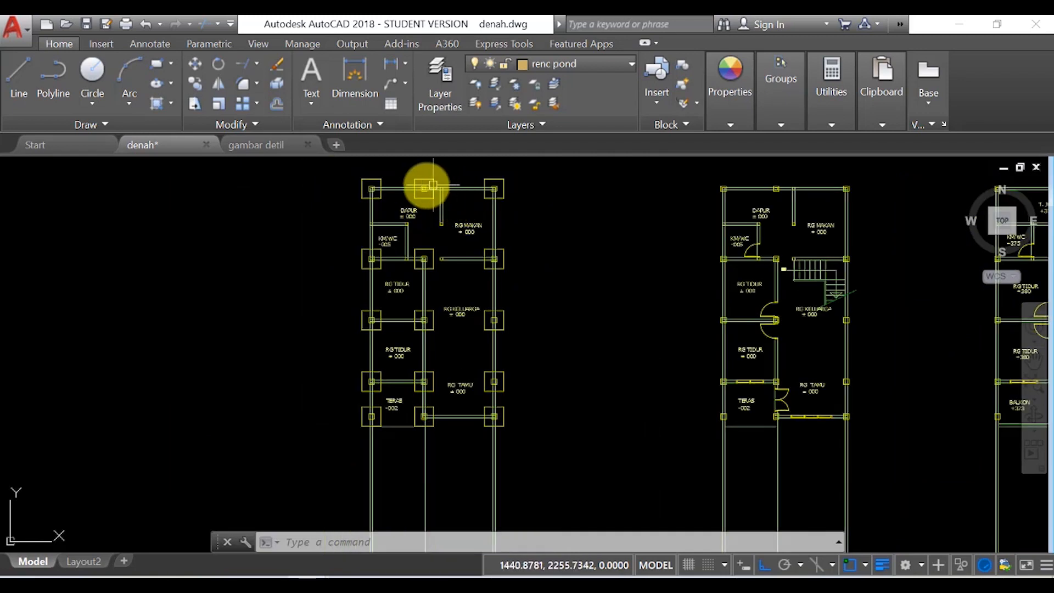
Start a polyline at the free end of the wall below RG MAKAN, tracing that wall and the outer wall up to the room's upper corner.
{"action": "scroll", "coordinate": [424, 186], "scroll_direction": "up", "scroll_amount": 2}
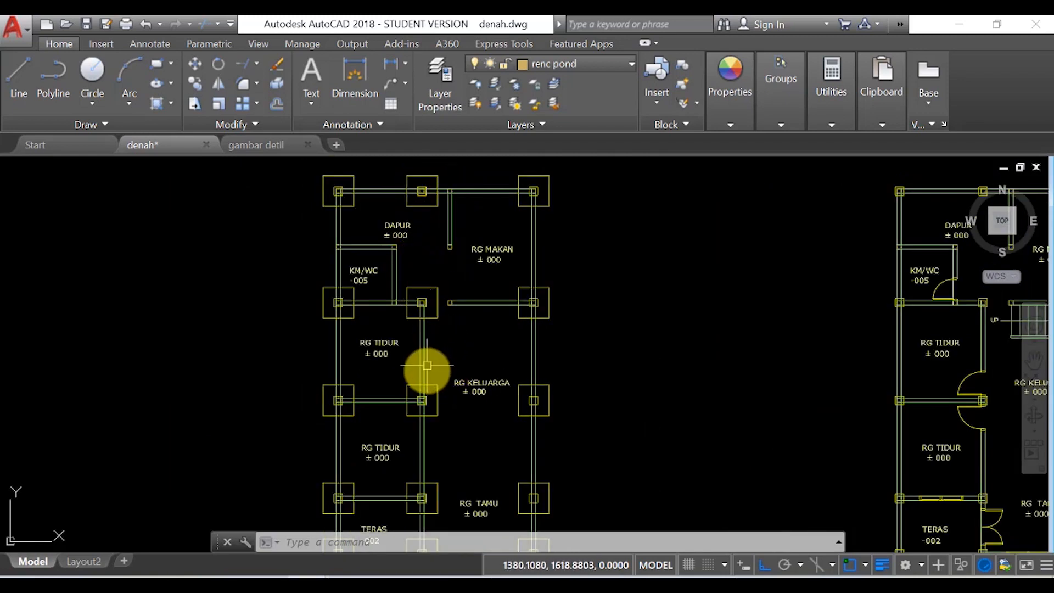
{"action": "scroll", "coordinate": [429, 366], "scroll_direction": "up", "scroll_amount": 4}
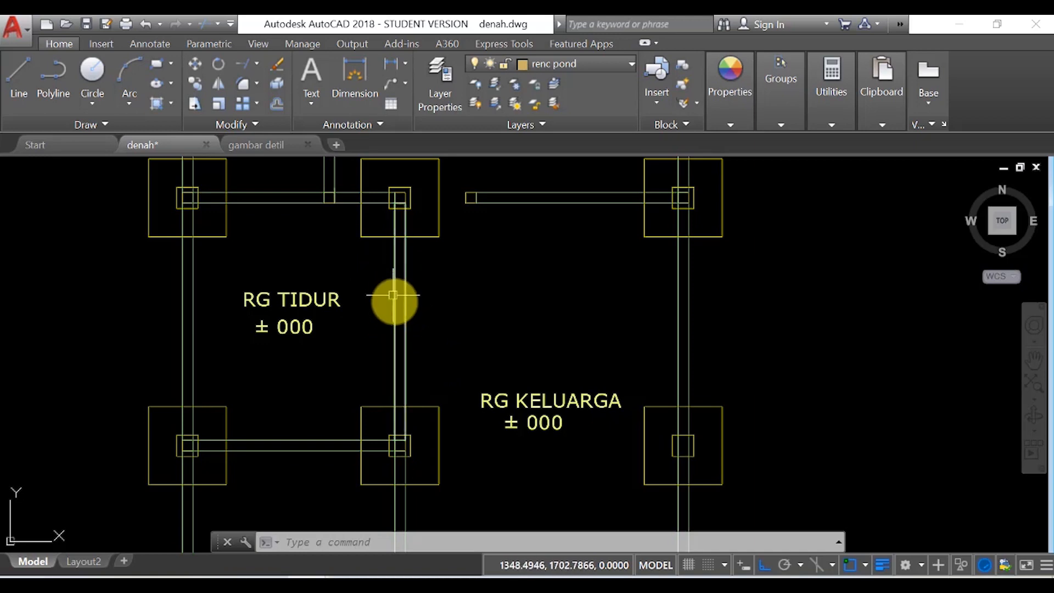
{"action": "mouse_move", "coordinate": [408, 312]}
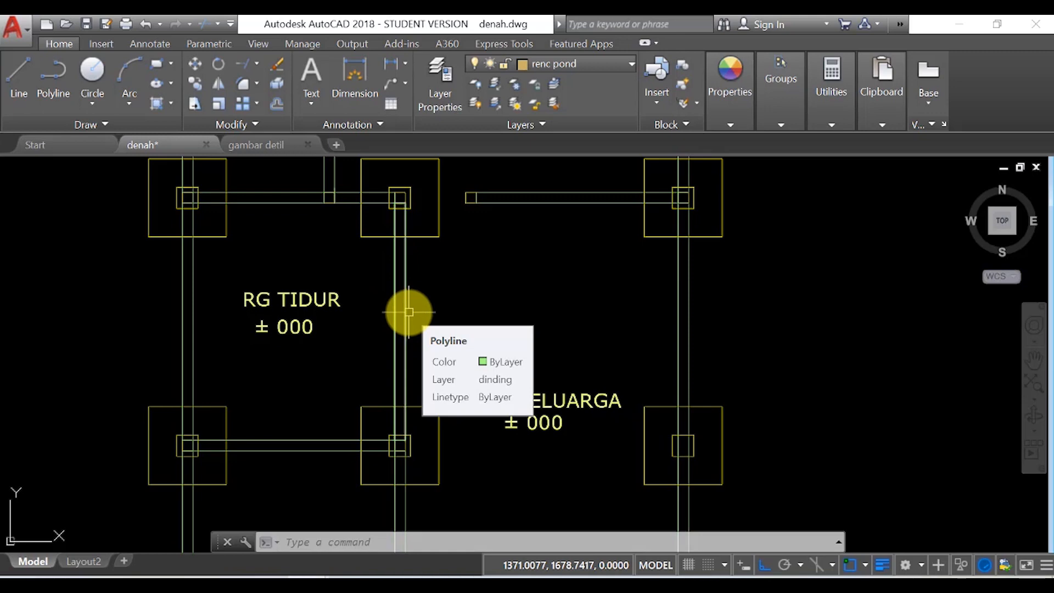
{"action": "scroll", "coordinate": [409, 312], "scroll_direction": "down", "scroll_amount": 5}
{"action": "scroll", "coordinate": [366, 188], "scroll_direction": "up", "scroll_amount": 3}
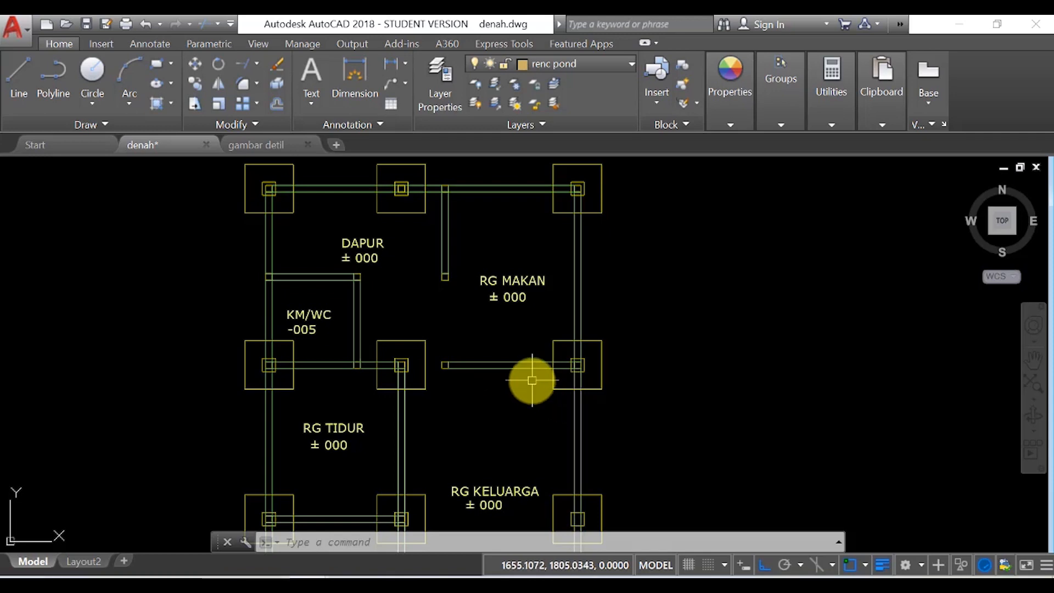
{"action": "left_click", "coordinate": [52, 71]}
{"action": "scroll", "coordinate": [437, 388], "scroll_direction": "up", "scroll_amount": 3}
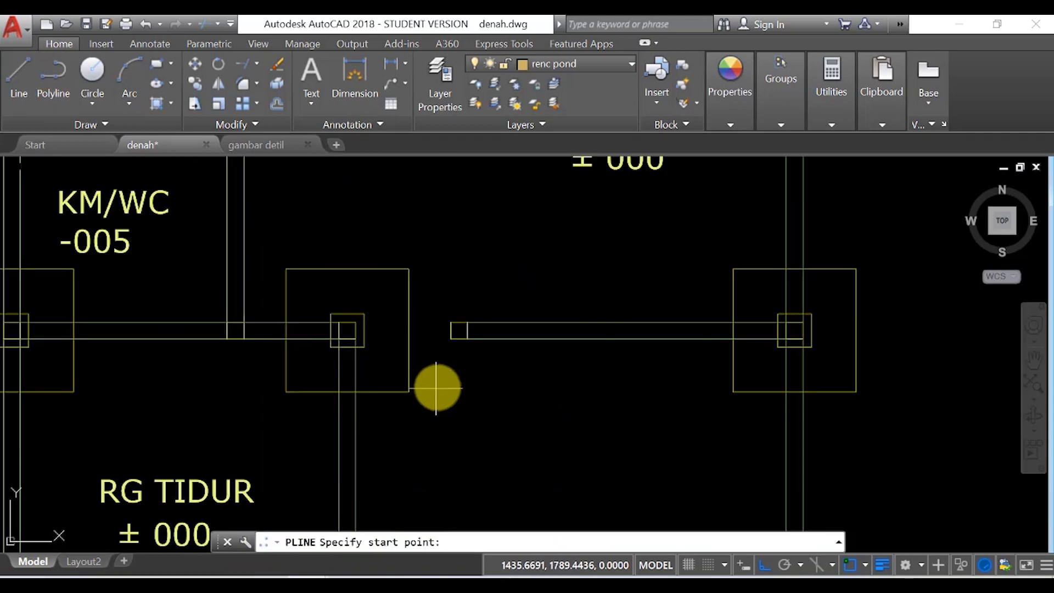
{"action": "left_click", "coordinate": [450, 322]}
{"action": "scroll", "coordinate": [769, 321], "scroll_direction": "up", "scroll_amount": 3}
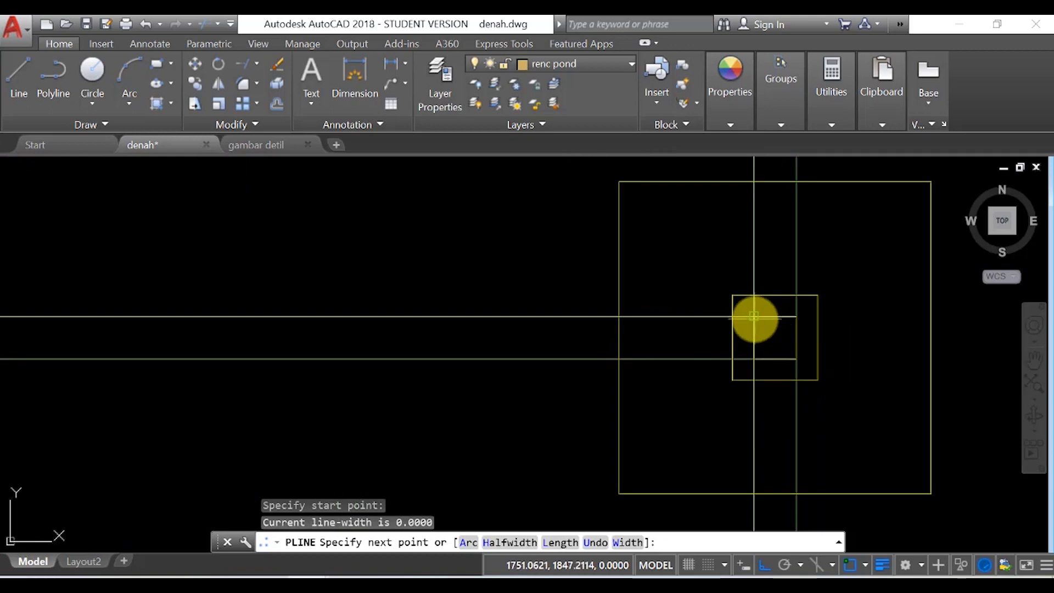
{"action": "left_click", "coordinate": [755, 317]}
{"action": "scroll", "coordinate": [769, 329], "scroll_direction": "down", "scroll_amount": 3}
{"action": "scroll", "coordinate": [764, 250], "scroll_direction": "up", "scroll_amount": 4}
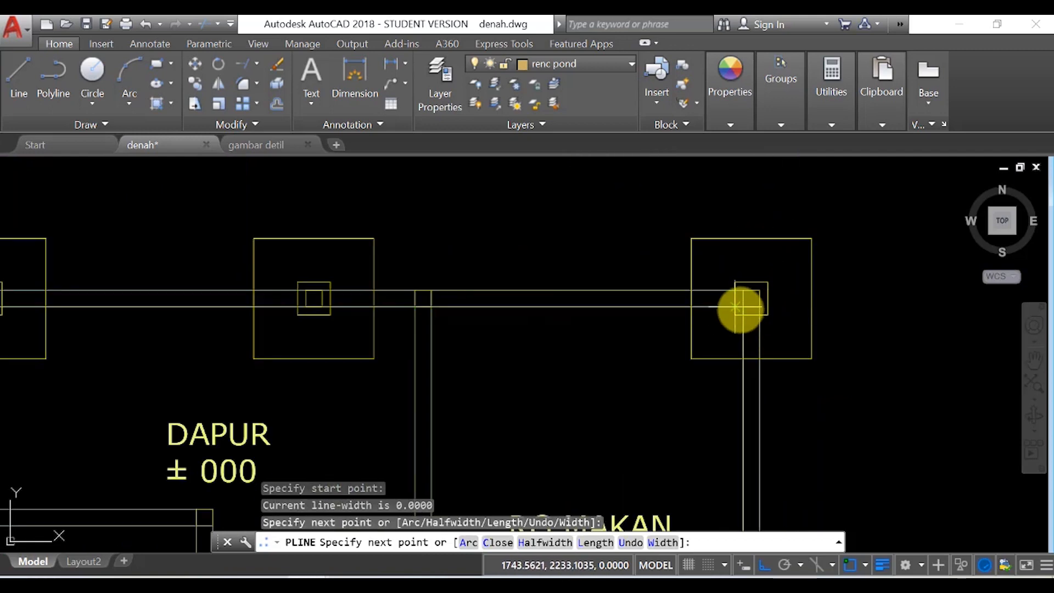
{"action": "left_click", "coordinate": [742, 307]}
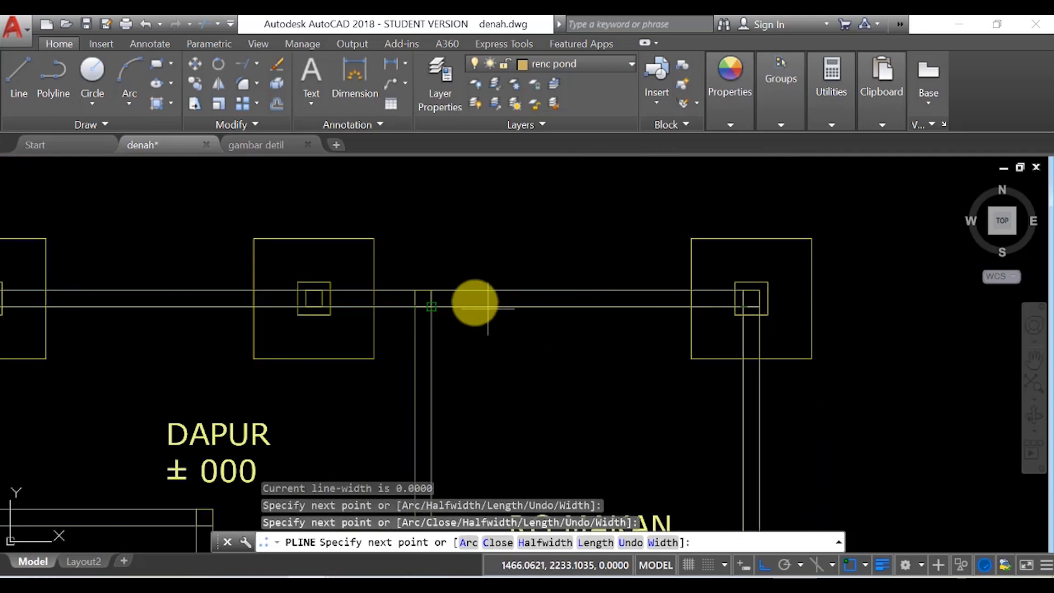
Continue the polyline to the dividing wall between DAPUR and RG MAKAN, down its side and across its free end.
{"action": "left_click", "coordinate": [432, 306]}
{"action": "scroll", "coordinate": [448, 307], "scroll_direction": "down", "scroll_amount": 4}
{"action": "scroll", "coordinate": [461, 340], "scroll_direction": "up", "scroll_amount": 5}
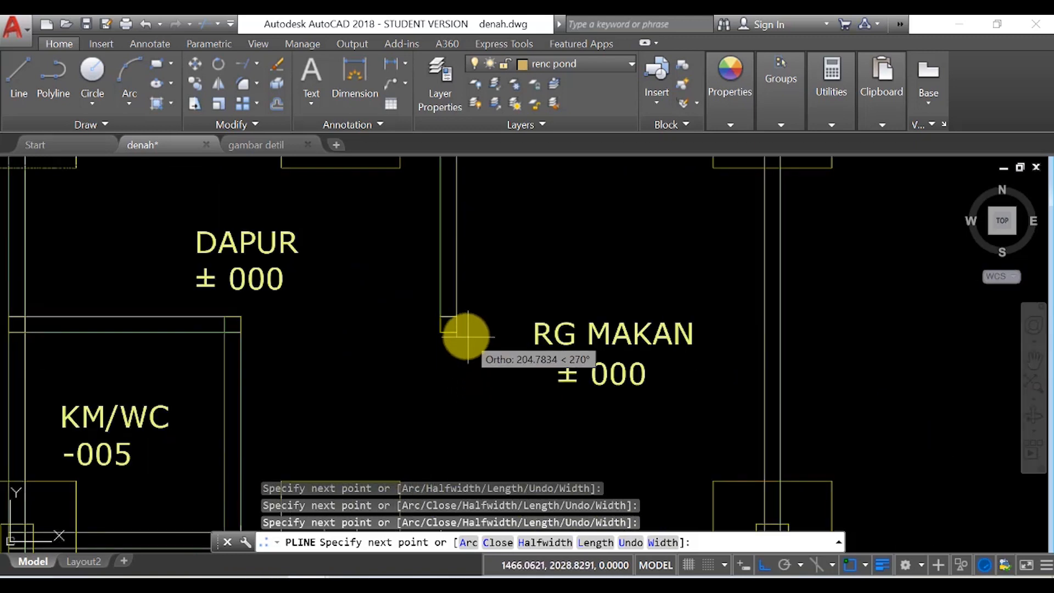
{"action": "left_click", "coordinate": [440, 337]}
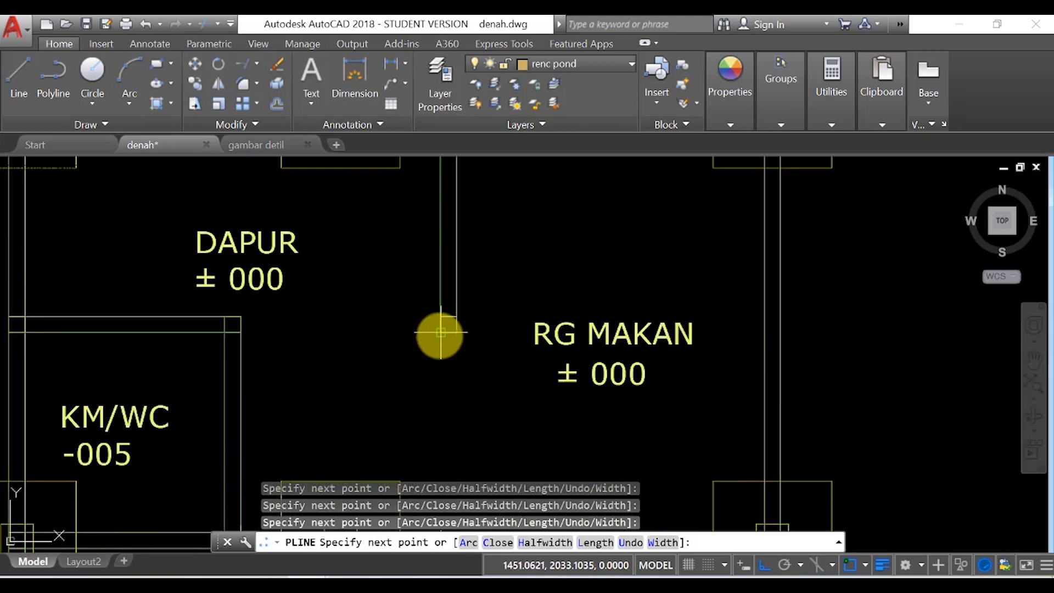
Trace the remaining inner wall edges with the polyline back to the wall below RG MAKAN and close the outline.
{"action": "scroll", "coordinate": [441, 308], "scroll_direction": "down", "scroll_amount": 4}
{"action": "scroll", "coordinate": [442, 258], "scroll_direction": "up", "scroll_amount": 6}
{"action": "scroll", "coordinate": [434, 258], "scroll_direction": "down", "scroll_amount": 4}
{"action": "scroll", "coordinate": [362, 219], "scroll_direction": "up", "scroll_amount": 5}
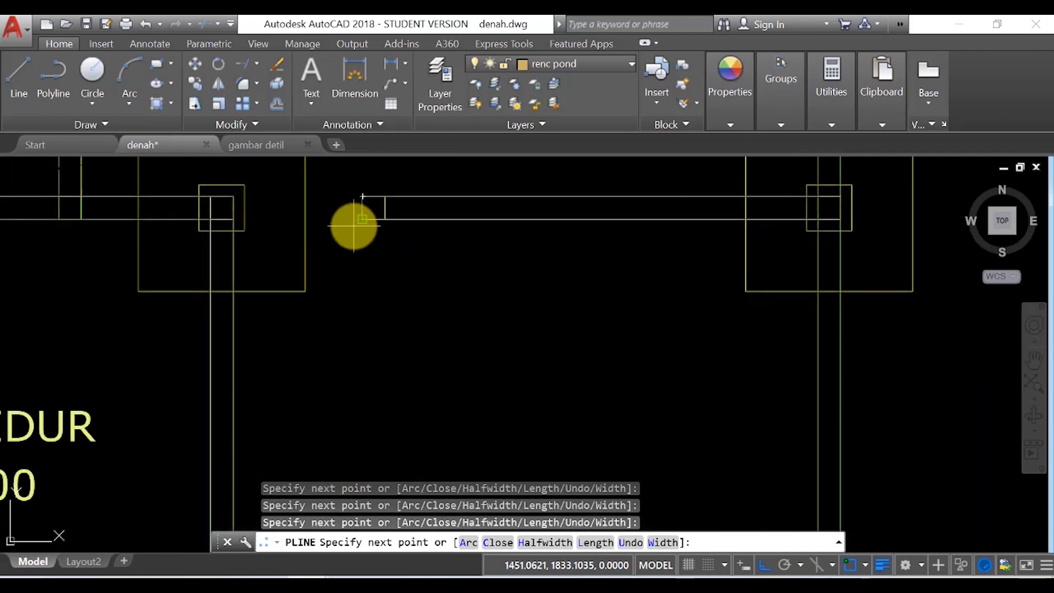
{"action": "scroll", "coordinate": [354, 226], "scroll_direction": "up", "scroll_amount": 4}
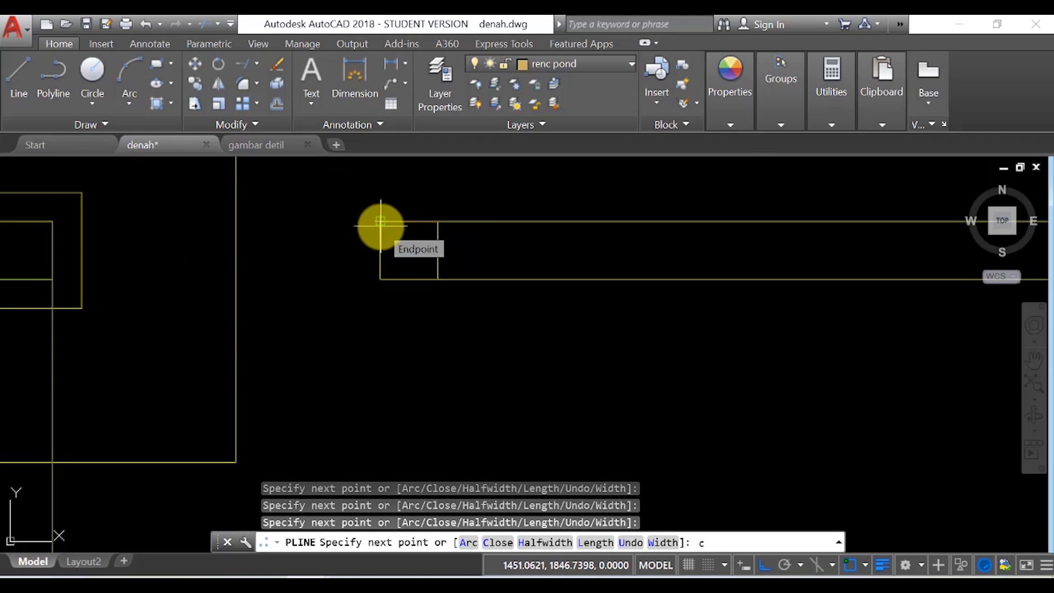
{"action": "key", "text": "Return"}
Trace the inner wall edges of KM/WC and the RG TIDUR rooms with rectangles.
{"action": "scroll", "coordinate": [369, 219], "scroll_direction": "down", "scroll_amount": 4}
{"action": "scroll", "coordinate": [353, 236], "scroll_direction": "down", "scroll_amount": 4}
{"action": "scroll", "coordinate": [353, 228], "scroll_direction": "up", "scroll_amount": 2}
{"action": "scroll", "coordinate": [339, 261], "scroll_direction": "up", "scroll_amount": 2}
{"action": "scroll", "coordinate": [338, 262], "scroll_direction": "up", "scroll_amount": 2}
{"action": "scroll", "coordinate": [360, 242], "scroll_direction": "down", "scroll_amount": 4}
{"action": "scroll", "coordinate": [348, 229], "scroll_direction": "up", "scroll_amount": 4}
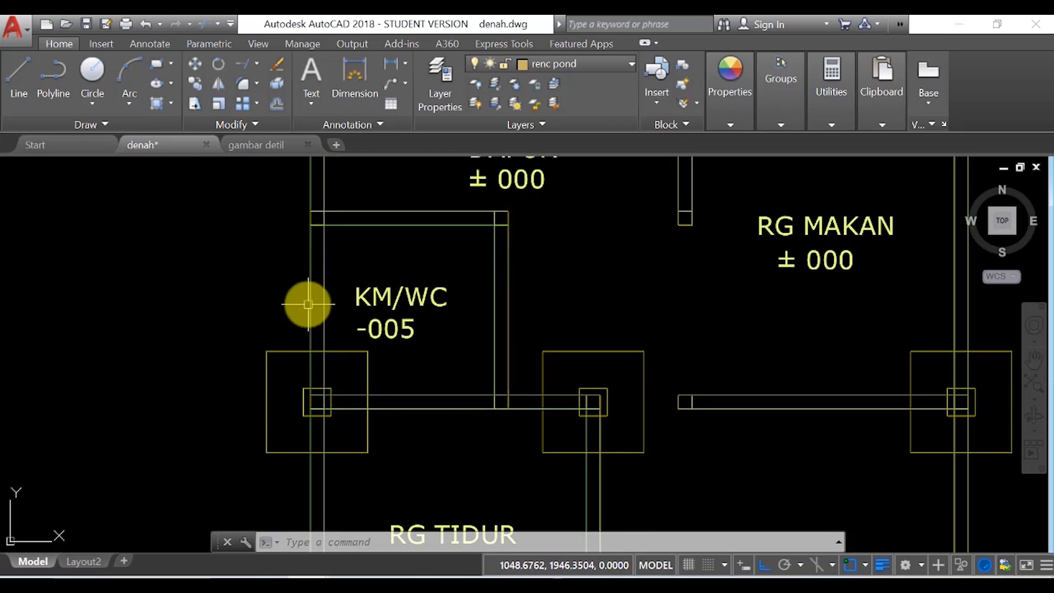
{"action": "left_click", "coordinate": [159, 67]}
{"action": "scroll", "coordinate": [411, 165], "scroll_direction": "down", "scroll_amount": 6}
{"action": "key", "text": "Escape"}
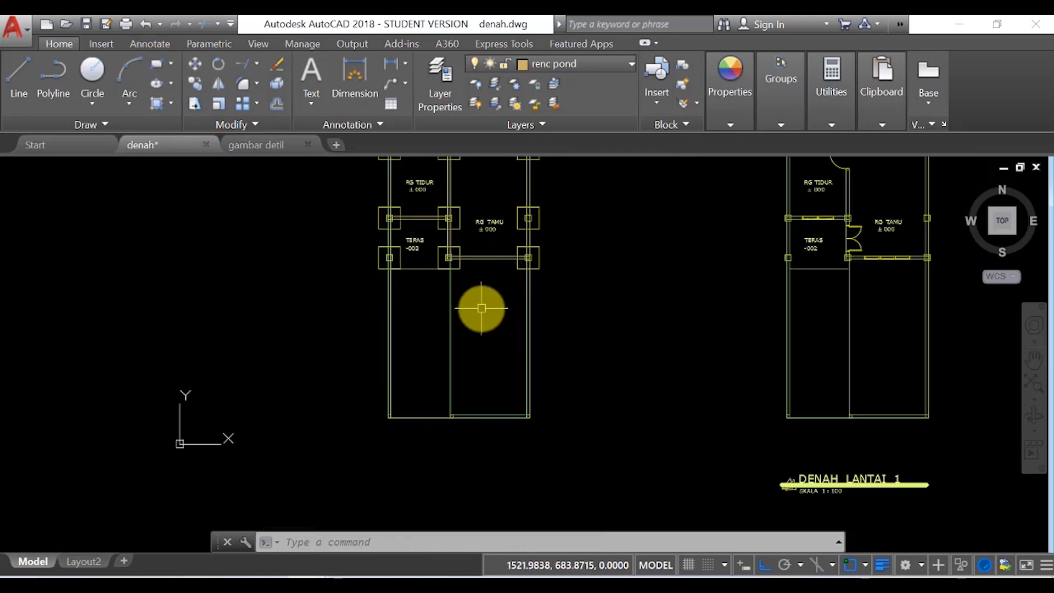
Trace the outer wall perimeter of the copied plan with a polyline, starting at the front corner of the yard.
{"action": "scroll", "coordinate": [496, 353], "scroll_direction": "up", "scroll_amount": 4}
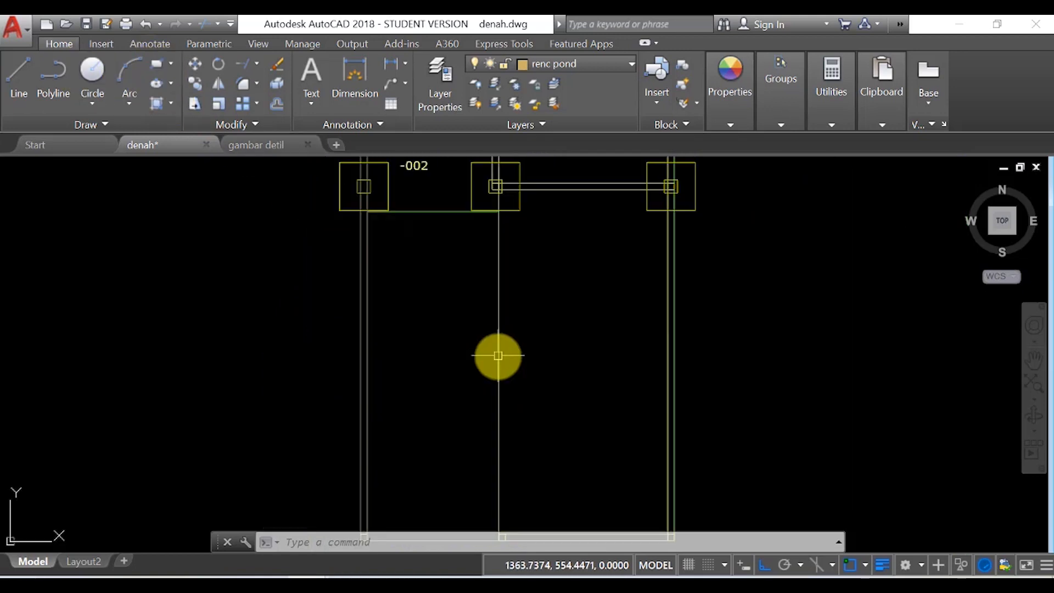
{"action": "scroll", "coordinate": [488, 342], "scroll_direction": "down", "scroll_amount": 5}
{"action": "scroll", "coordinate": [436, 419], "scroll_direction": "up", "scroll_amount": 2}
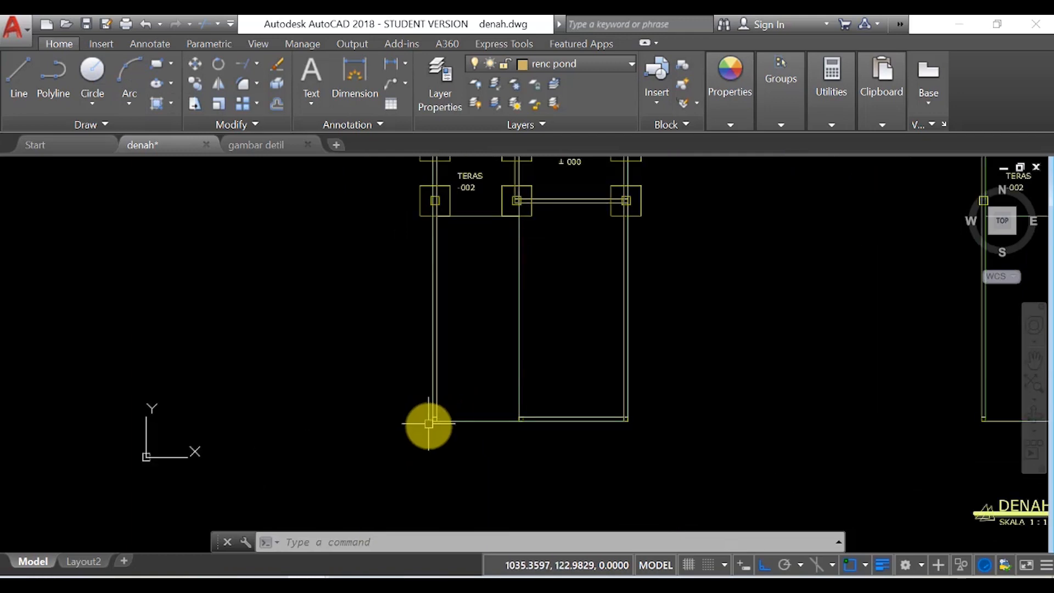
{"action": "left_click", "coordinate": [52, 74]}
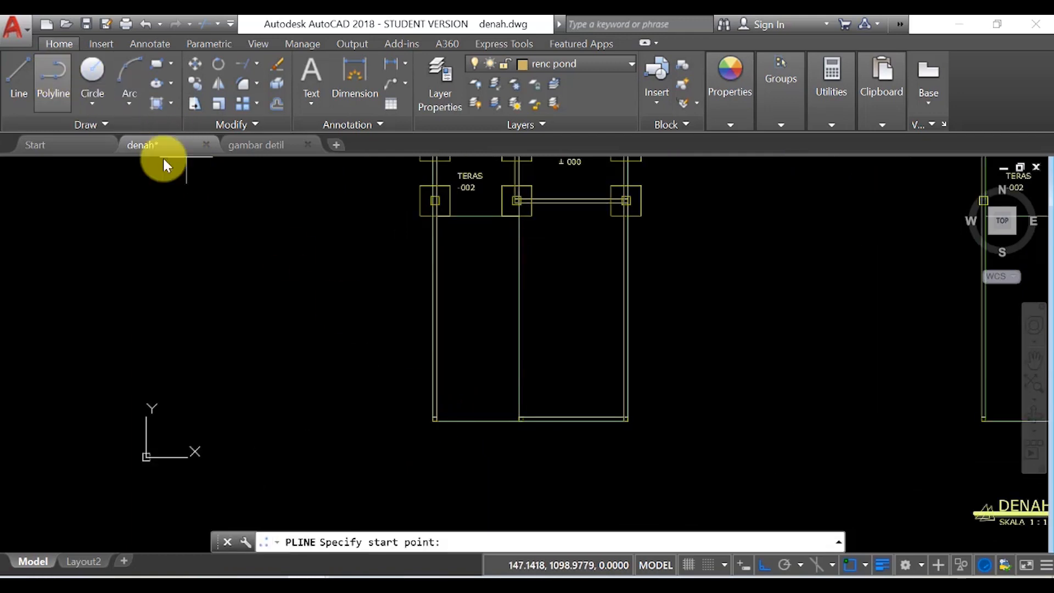
{"action": "scroll", "coordinate": [454, 440], "scroll_direction": "up", "scroll_amount": 3}
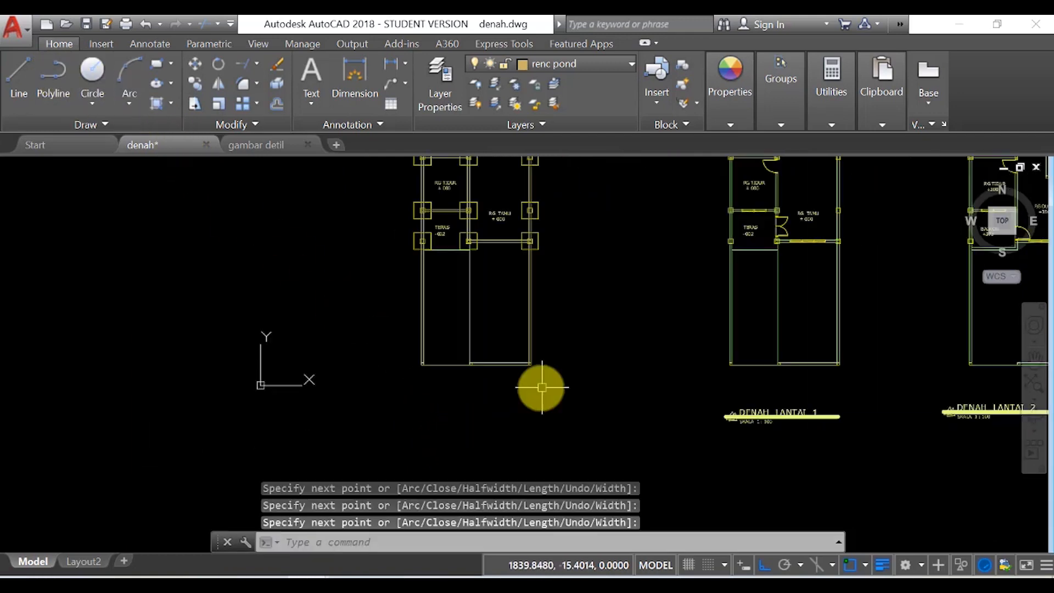
{"action": "scroll", "coordinate": [542, 383], "scroll_direction": "down", "scroll_amount": 3}
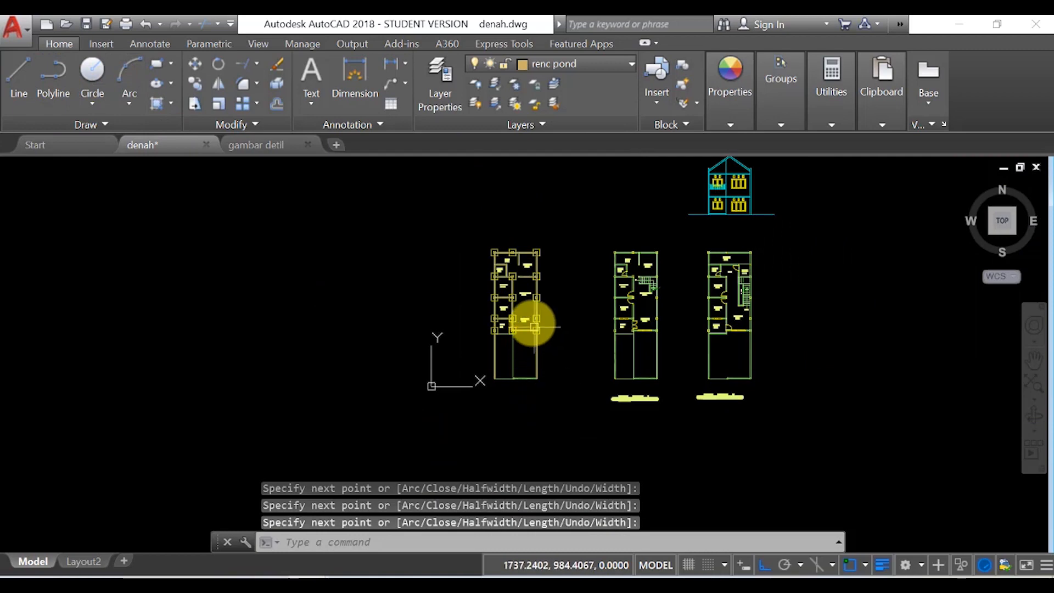
Offset the traced wall outlines by 7.5 away from the wall faces, starting with the inner outline around RG MAKAN.
{"action": "scroll", "coordinate": [513, 269], "scroll_direction": "up", "scroll_amount": 4}
{"action": "scroll", "coordinate": [571, 264], "scroll_direction": "up", "scroll_amount": 2}
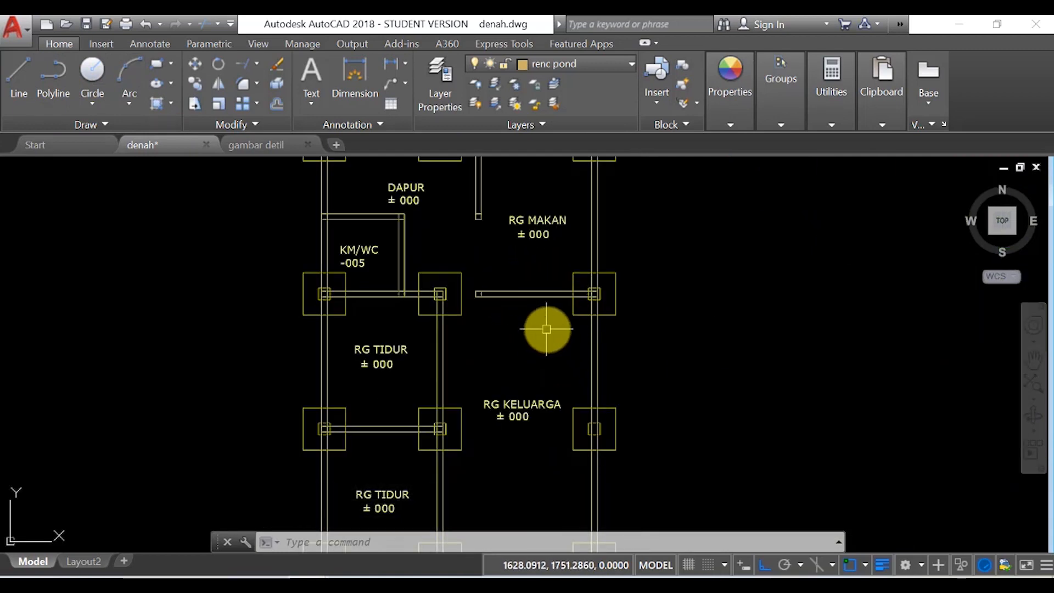
{"action": "type", "text": "o"}
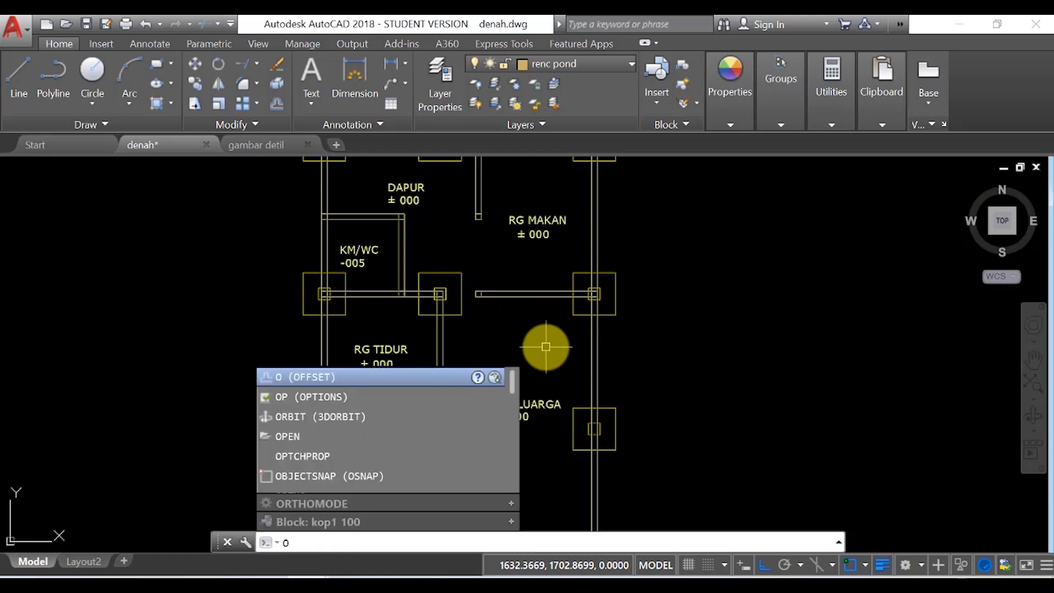
{"action": "key", "text": "Return"}
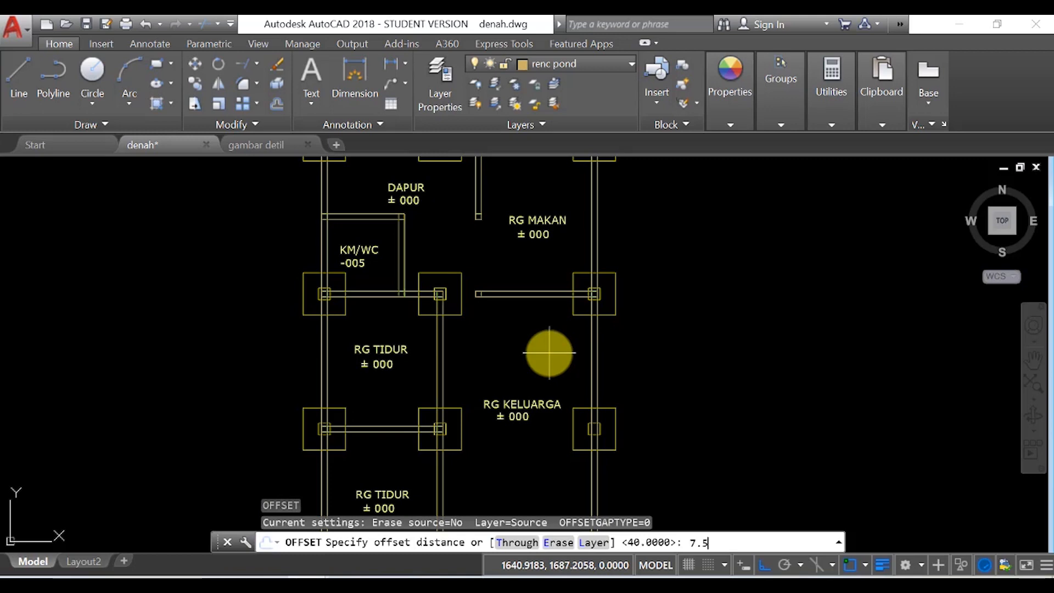
{"action": "key", "text": "Return"}
{"action": "scroll", "coordinate": [572, 269], "scroll_direction": "up", "scroll_amount": 2}
{"action": "left_click", "coordinate": [572, 269]}
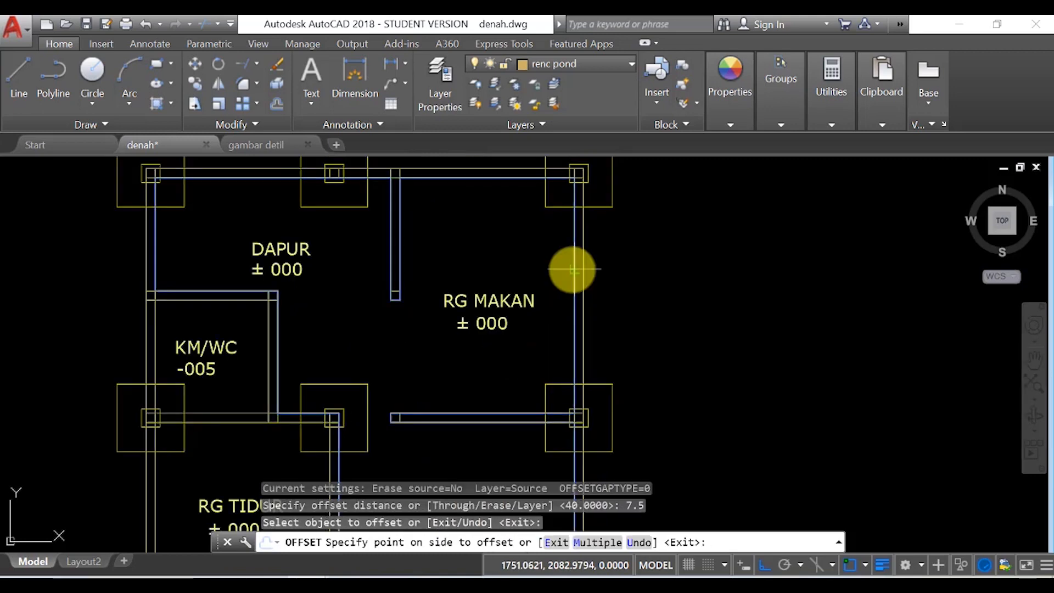
{"action": "left_click", "coordinate": [547, 270]}
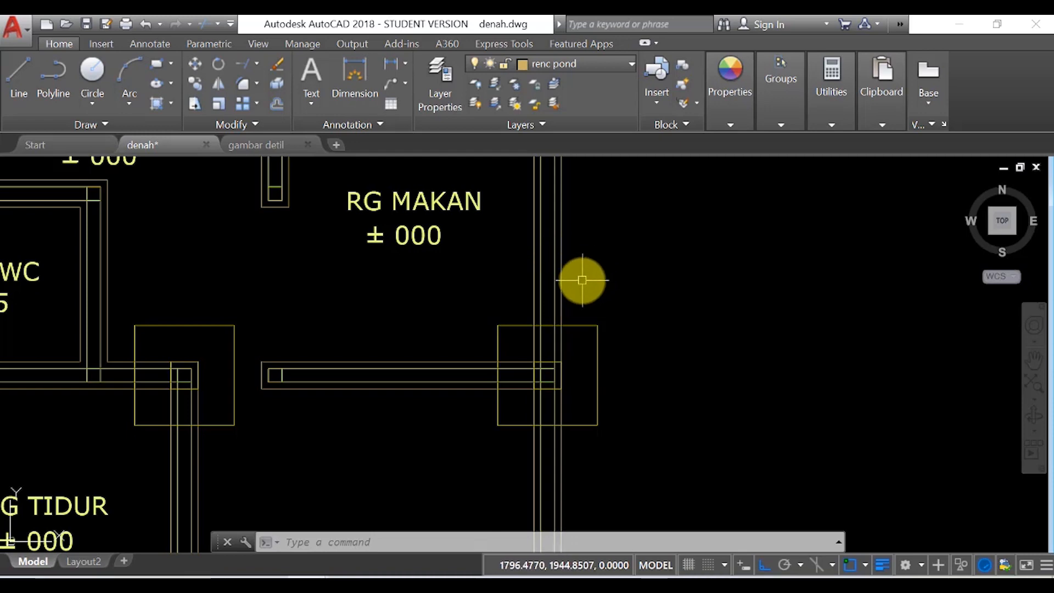
Offset the 7.5-offset outlines by a further 15 away from the walls, both outside the perimeter and inside the rooms.
{"action": "type", "text": "p"}
{"action": "key", "text": "Return"}
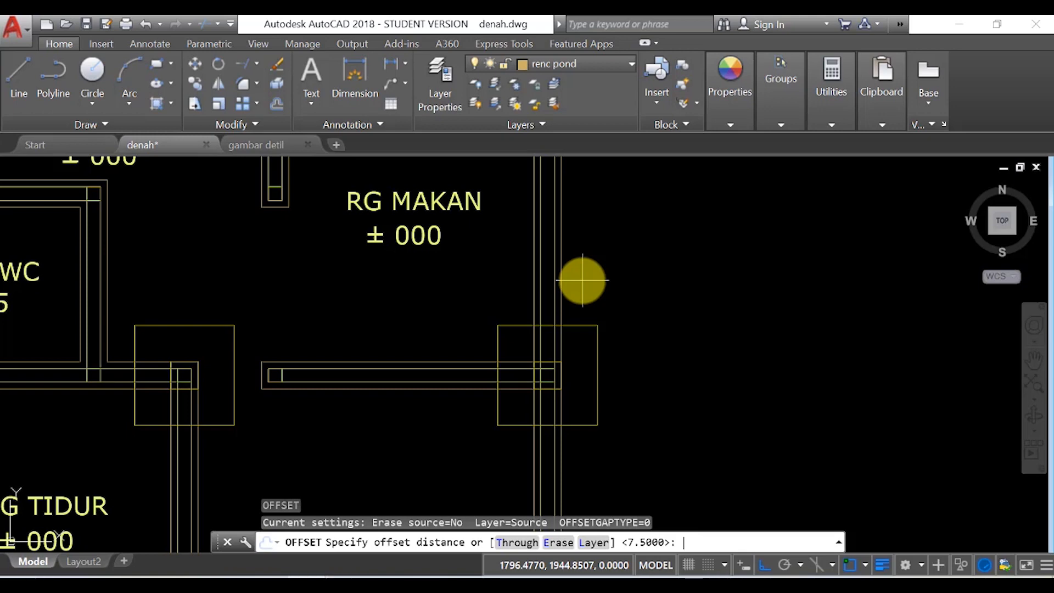
{"action": "type", "text": "15"}
{"action": "key", "text": "Return"}
{"action": "left_click", "coordinate": [561, 275]}
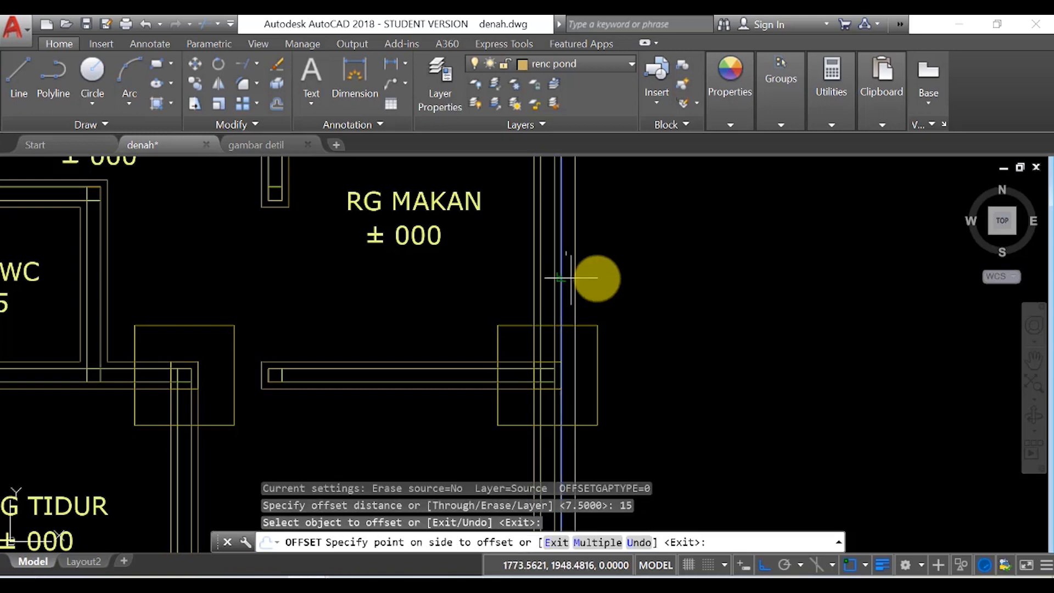
{"action": "left_click", "coordinate": [595, 275]}
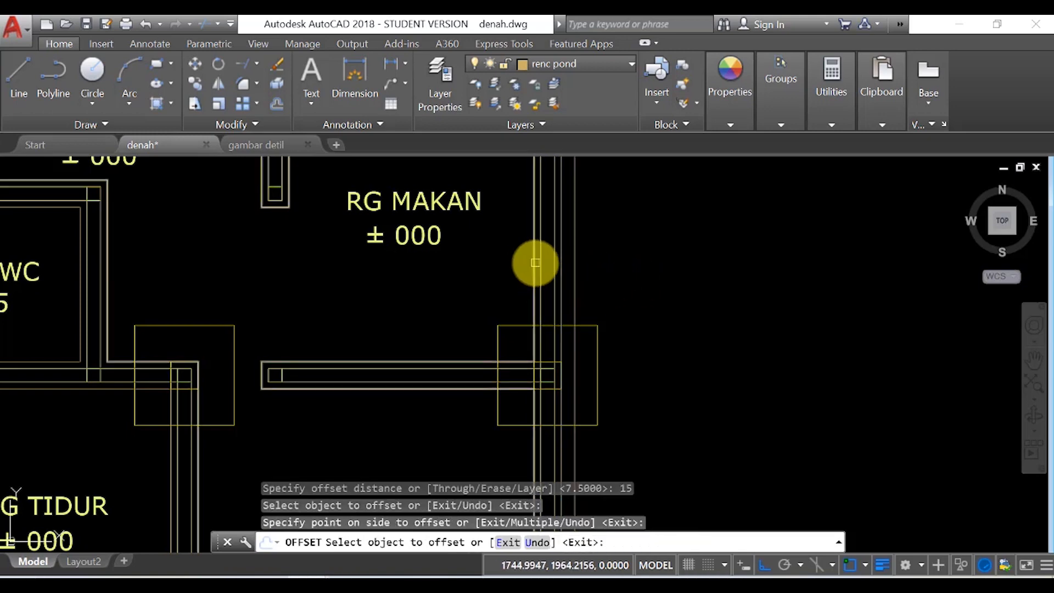
{"action": "scroll", "coordinate": [459, 229], "scroll_direction": "down", "scroll_amount": 3}
{"action": "scroll", "coordinate": [212, 214], "scroll_direction": "up", "scroll_amount": 4}
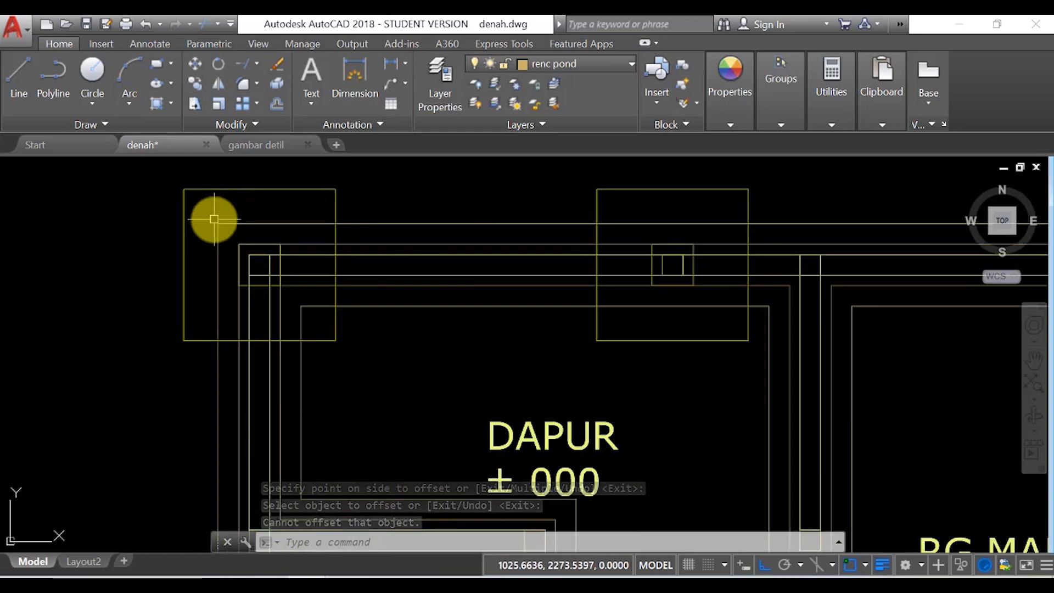
Extend the outer edge of the plan's upper wall with a line through to the outer sides of the corner footings.
{"action": "scroll", "coordinate": [214, 219], "scroll_direction": "down", "scroll_amount": 3}
{"action": "scroll", "coordinate": [243, 188], "scroll_direction": "up", "scroll_amount": 2}
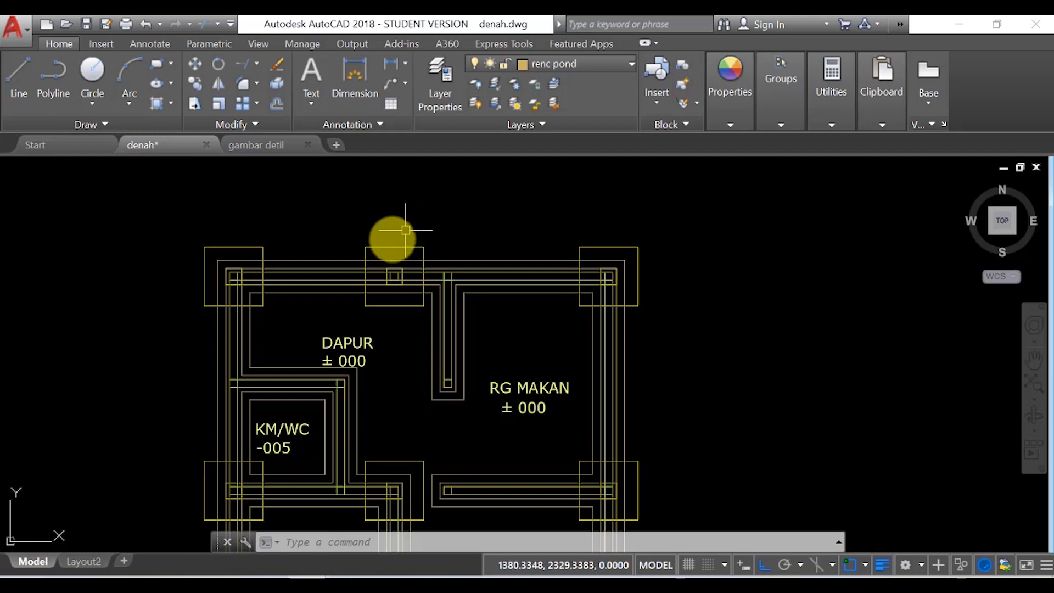
{"action": "scroll", "coordinate": [380, 239], "scroll_direction": "up", "scroll_amount": 2}
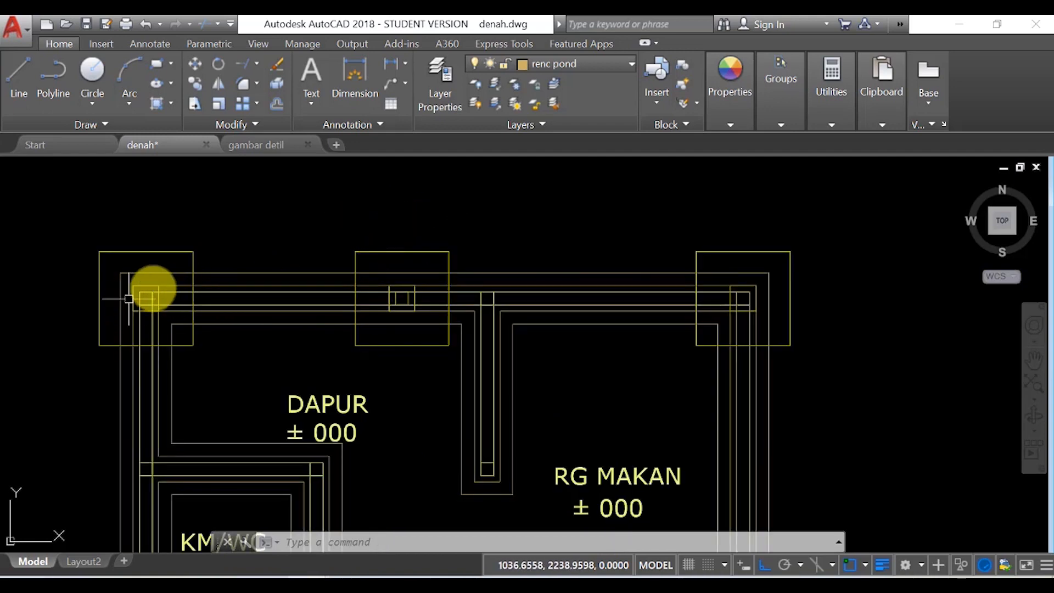
{"action": "scroll", "coordinate": [149, 299], "scroll_direction": "up", "scroll_amount": 2}
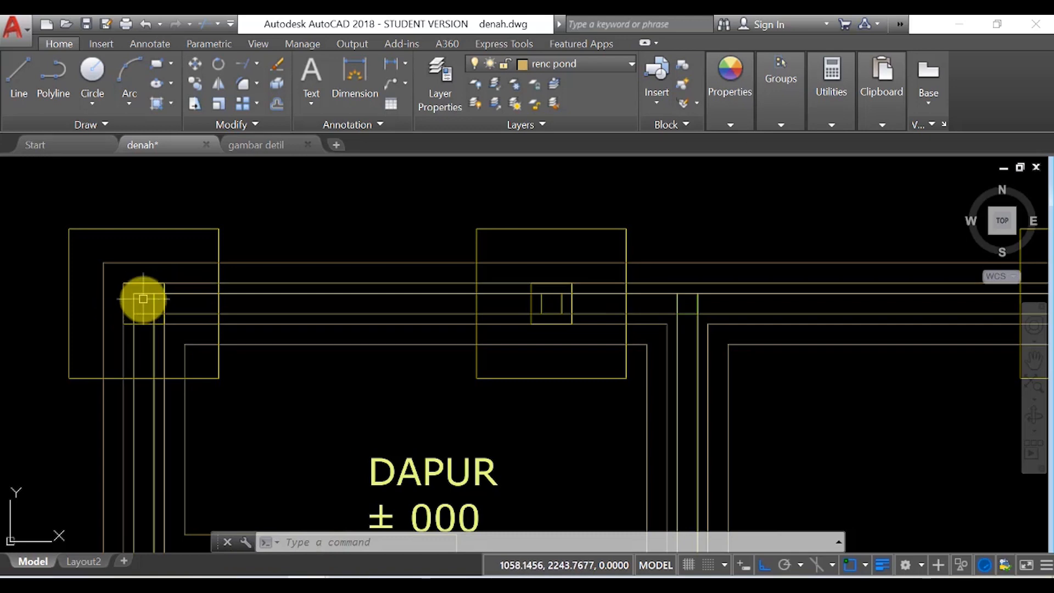
{"action": "scroll", "coordinate": [143, 299], "scroll_direction": "up", "scroll_amount": 1}
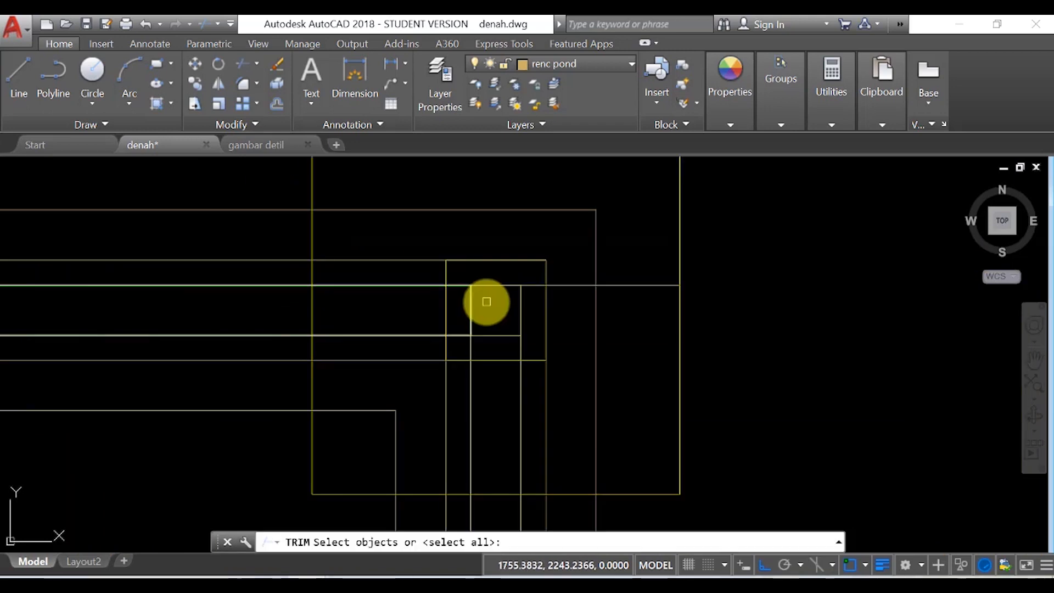
Trim the footings, column squares and offset lines that project beyond the outer edge of the plan's upper wall.
{"action": "key", "text": "Escape"}
{"action": "scroll", "coordinate": [659, 333], "scroll_direction": "down", "scroll_amount": 2}
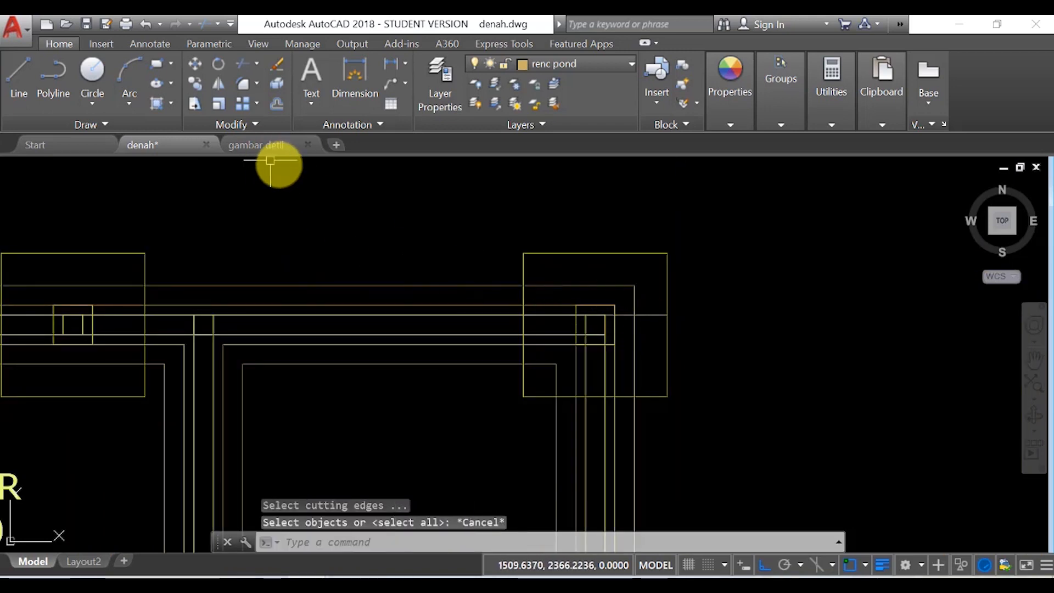
{"action": "left_click", "coordinate": [236, 64]}
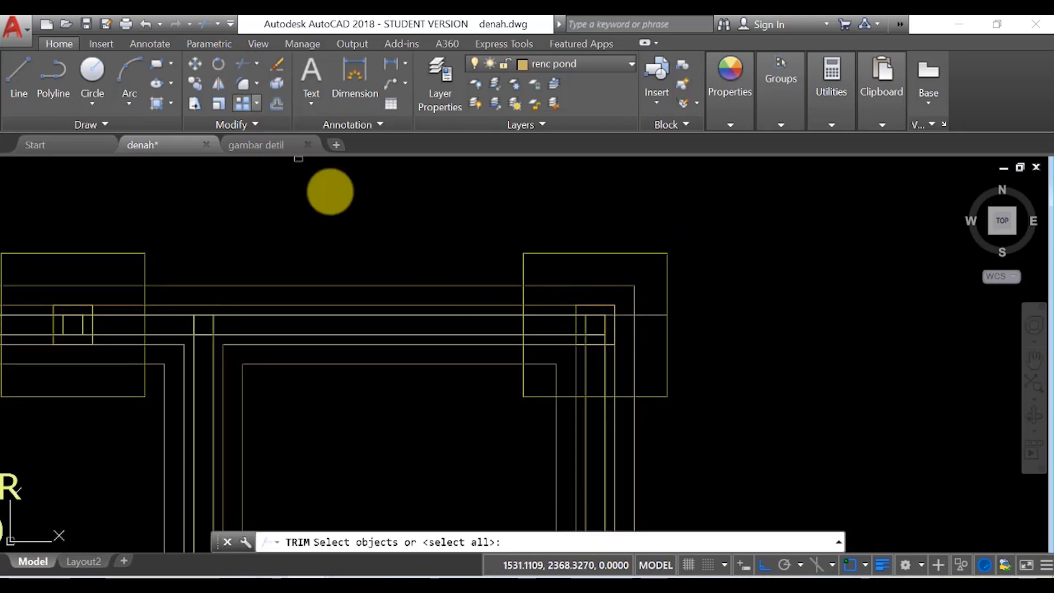
{"action": "scroll", "coordinate": [609, 313], "scroll_direction": "up", "scroll_amount": 2}
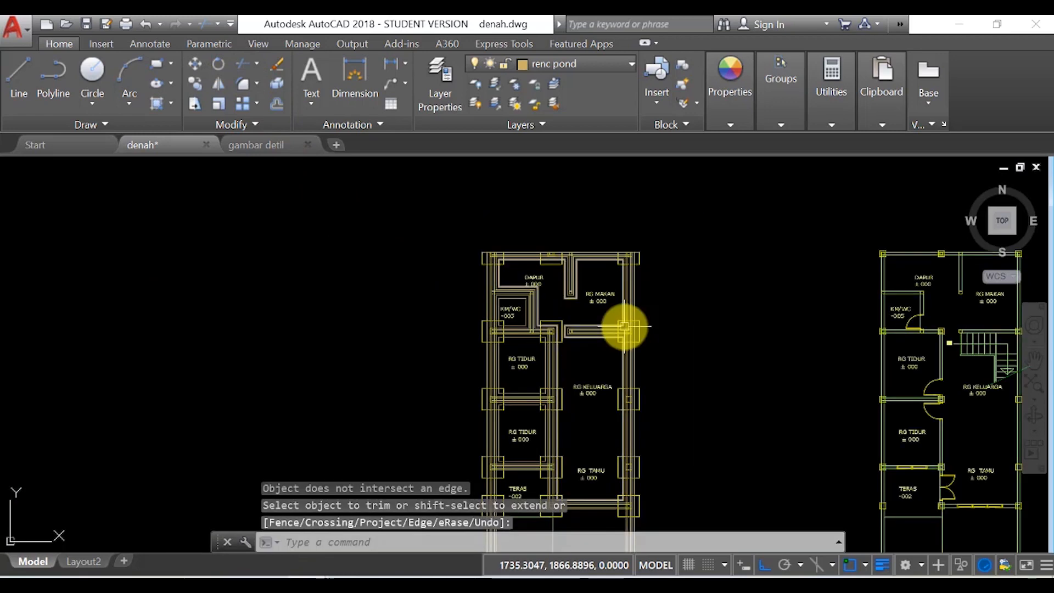
Examine the offset outlines where the walls meet the footings between RG TIDUR and RG MAKAN.
{"action": "scroll", "coordinate": [584, 335], "scroll_direction": "up", "scroll_amount": 2}
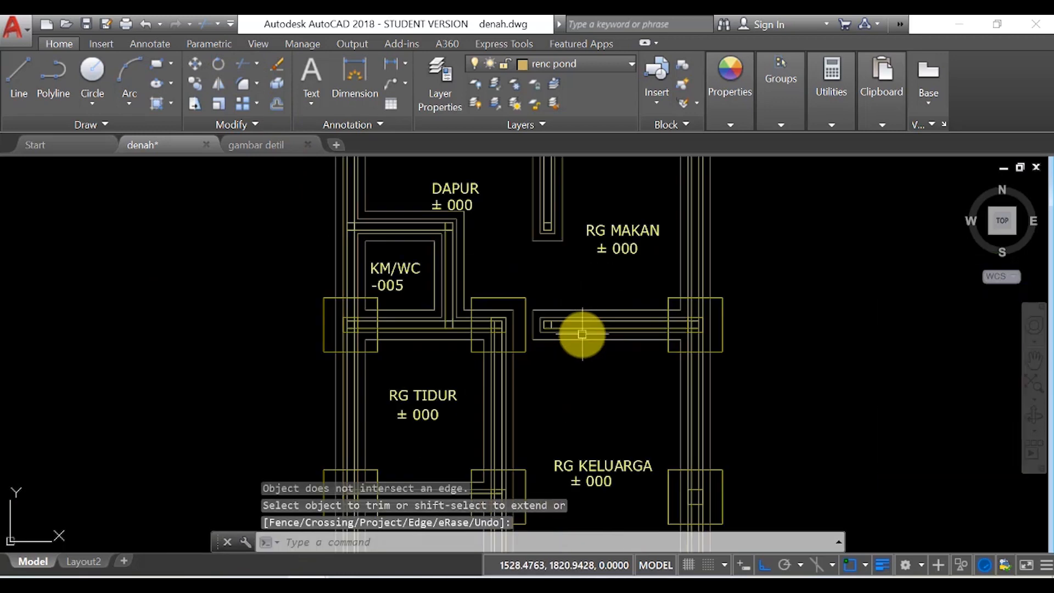
{"action": "scroll", "coordinate": [508, 354], "scroll_direction": "up", "scroll_amount": 2}
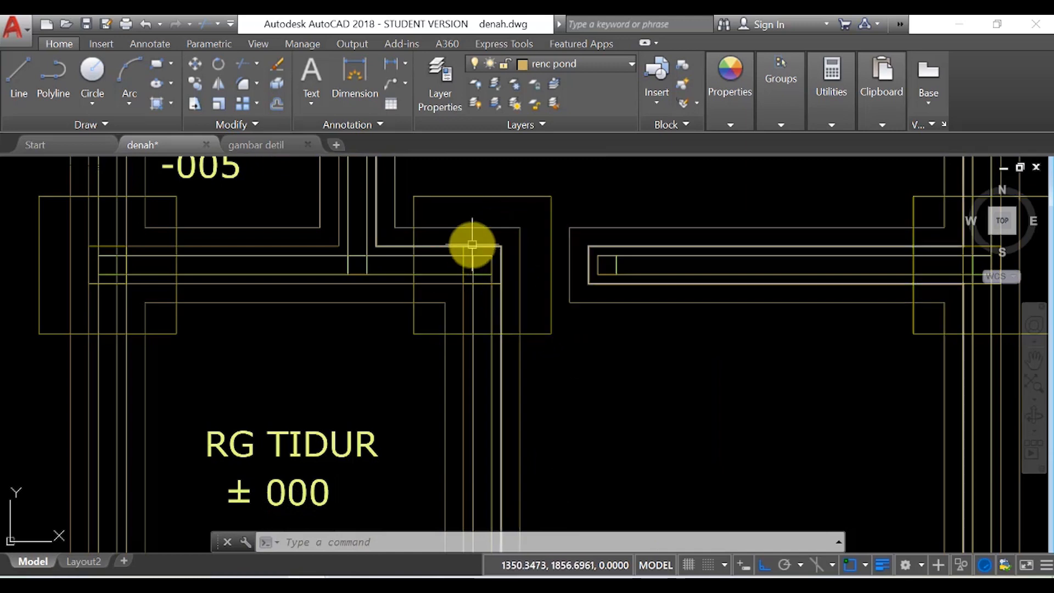
{"action": "scroll", "coordinate": [466, 289], "scroll_direction": "down", "scroll_amount": 2}
{"action": "scroll", "coordinate": [379, 280], "scroll_direction": "down", "scroll_amount": 2}
{"action": "scroll", "coordinate": [369, 205], "scroll_direction": "down", "scroll_amount": 2}
Draw two diagonal lines joining the lower corners of the DAPUR corner footing to the lower corners of its column square.
{"action": "scroll", "coordinate": [353, 173], "scroll_direction": "up", "scroll_amount": 2}
{"action": "scroll", "coordinate": [353, 173], "scroll_direction": "up", "scroll_amount": 2}
{"action": "left_click", "coordinate": [23, 64]}
{"action": "scroll", "coordinate": [290, 218], "scroll_direction": "up", "scroll_amount": 2}
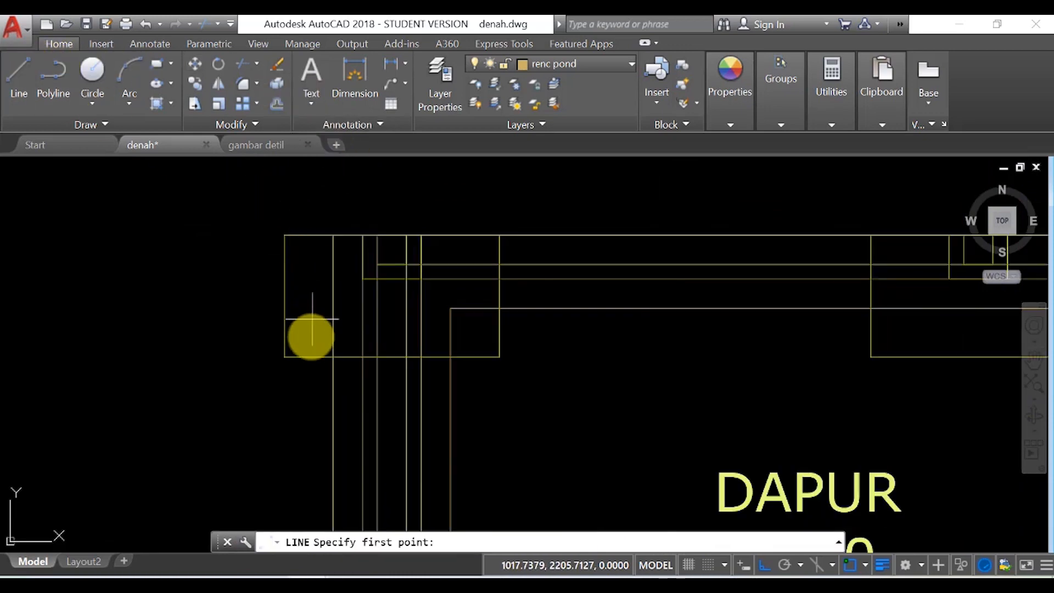
{"action": "left_click", "coordinate": [285, 358]}
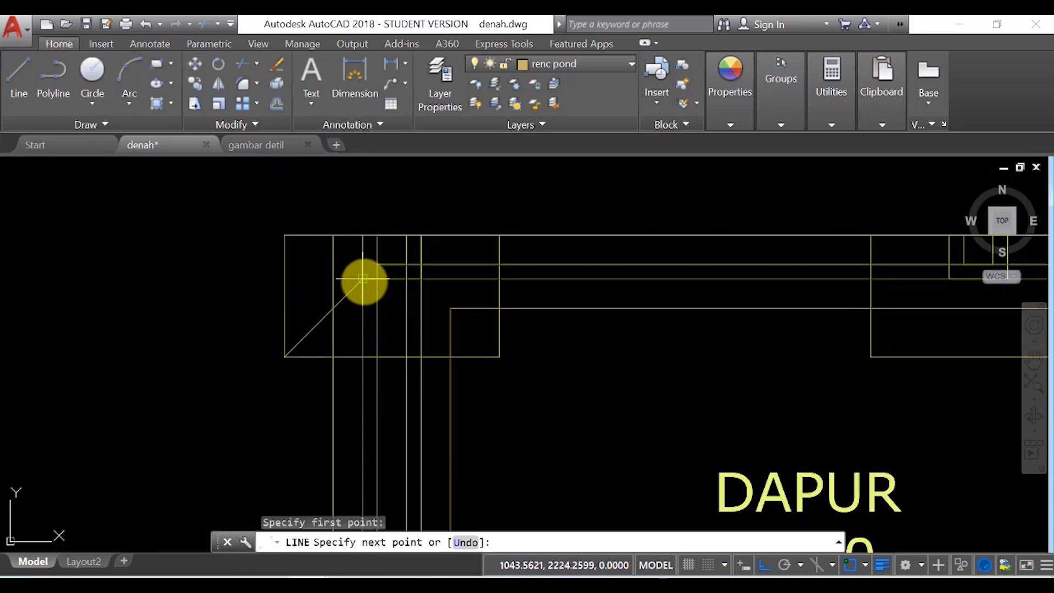
{"action": "left_click", "coordinate": [362, 278]}
{"action": "key", "text": "Return"}
{"action": "key", "text": "Return"}
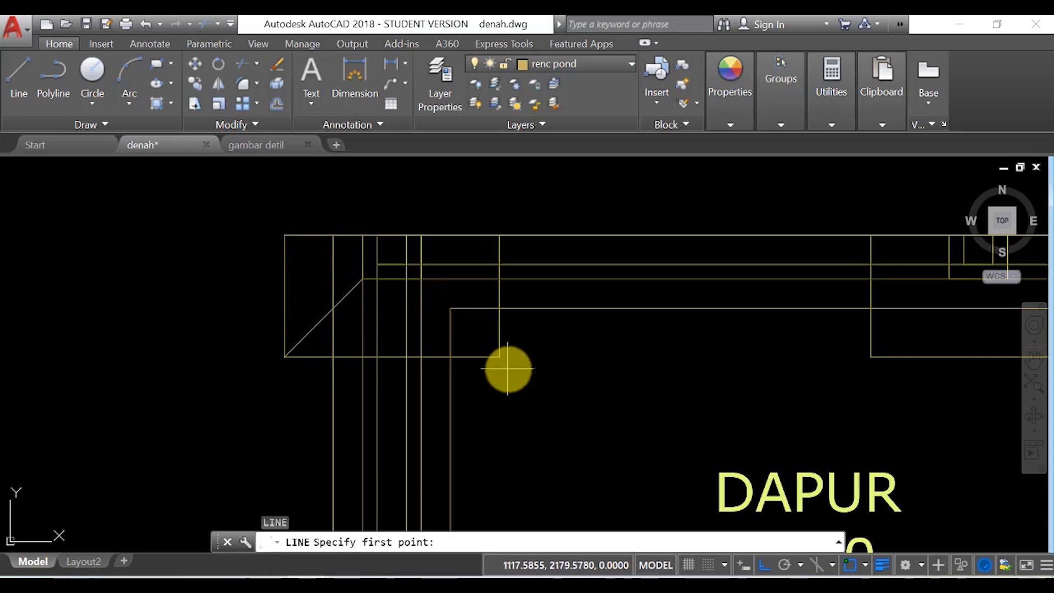
{"action": "left_click", "coordinate": [500, 357]}
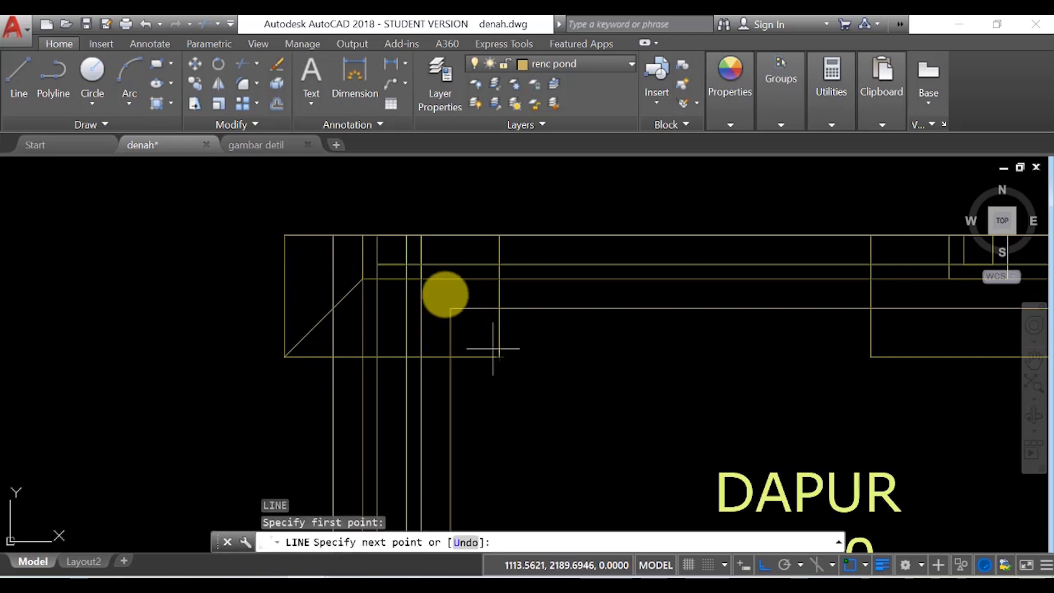
{"action": "left_click", "coordinate": [421, 278]}
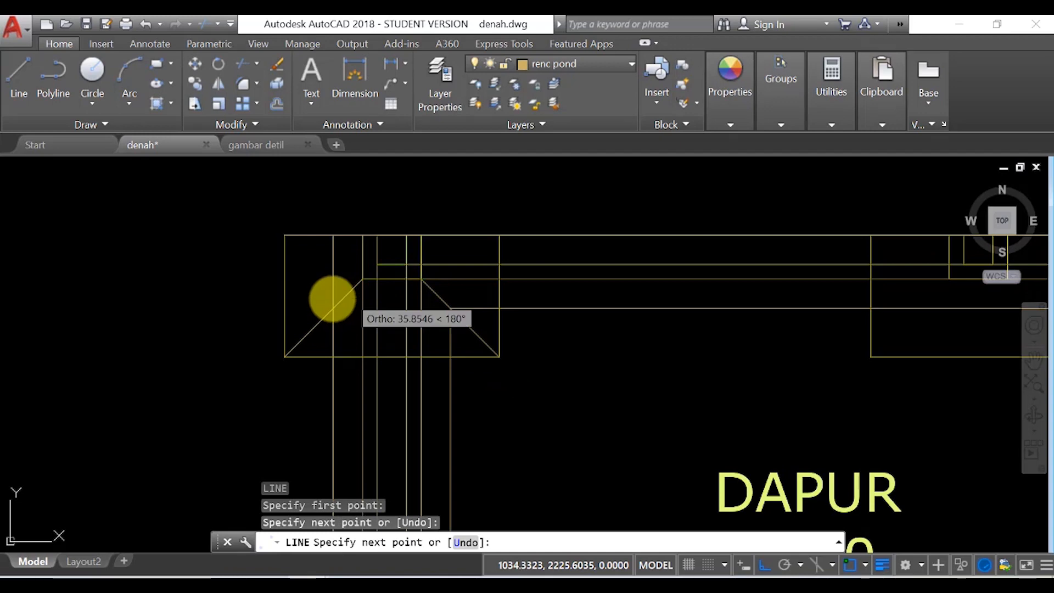
{"action": "key", "text": "Return"}
{"action": "scroll", "coordinate": [549, 373], "scroll_direction": "down", "scroll_amount": 3}
{"action": "scroll", "coordinate": [686, 378], "scroll_direction": "up", "scroll_amount": 4}
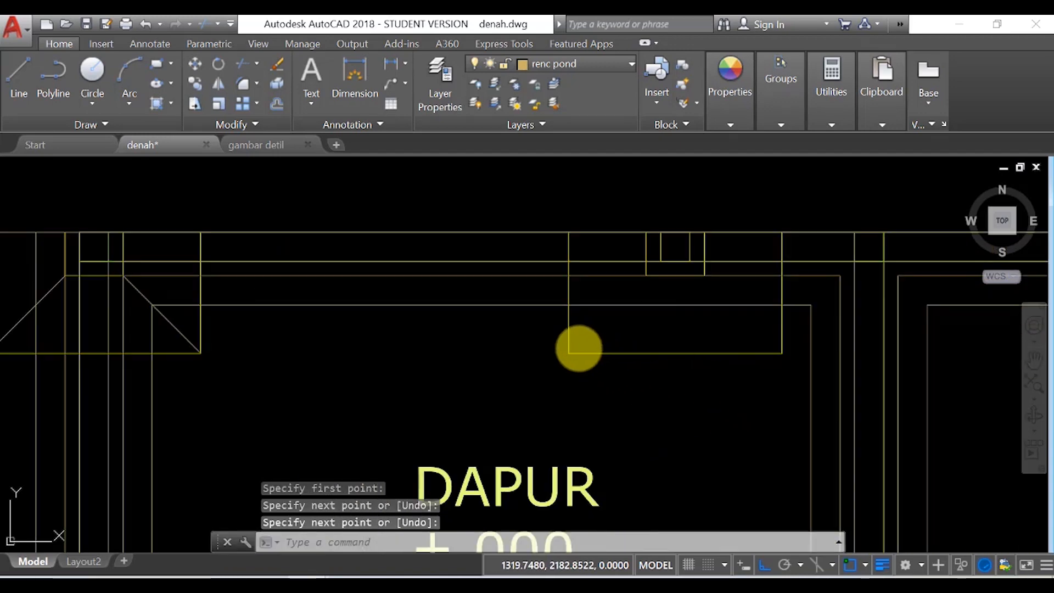
Draw two diagonal lines joining the lower corners of the middle upper-wall footing to the lower corners of its column square.
{"action": "key", "text": "Return"}
{"action": "left_click", "coordinate": [569, 353]}
{"action": "left_click", "coordinate": [645, 276]}
{"action": "key", "text": "Return"}
{"action": "key", "text": "Return"}
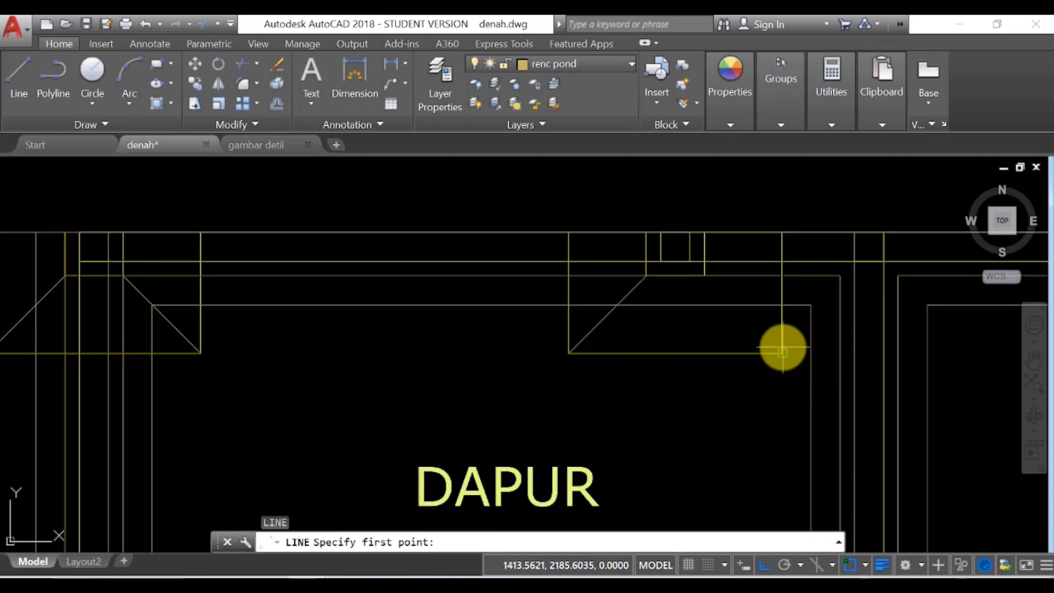
{"action": "left_click", "coordinate": [781, 353]}
{"action": "left_click", "coordinate": [704, 275]}
{"action": "key", "text": "Return"}
Erase a wall line inside the column square of the footing at the lower-left corner of KM/WC.
{"action": "scroll", "coordinate": [568, 329], "scroll_direction": "down", "scroll_amount": 5}
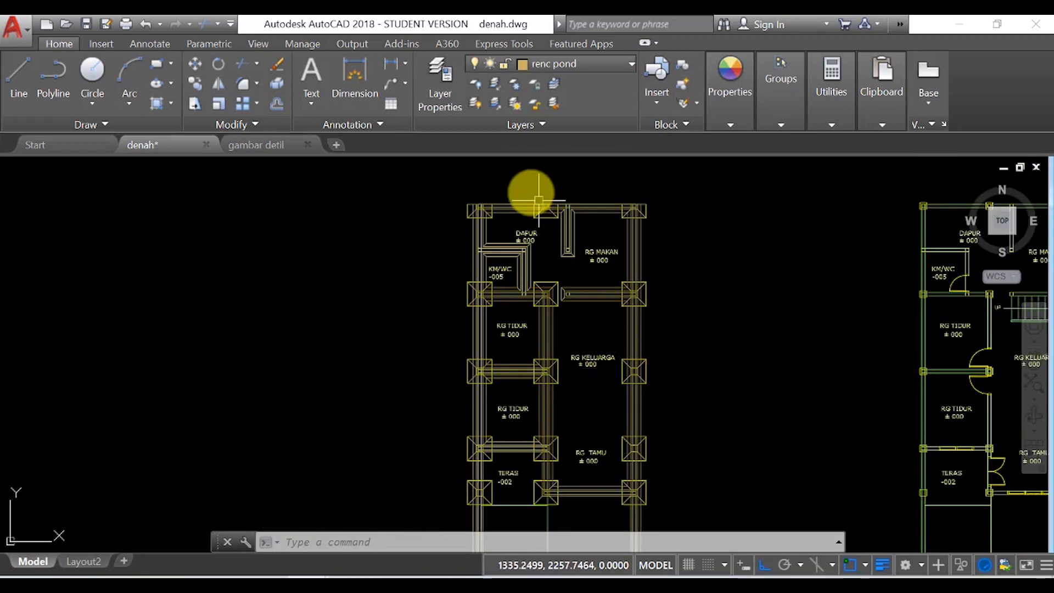
{"action": "scroll", "coordinate": [507, 184], "scroll_direction": "up", "scroll_amount": 4}
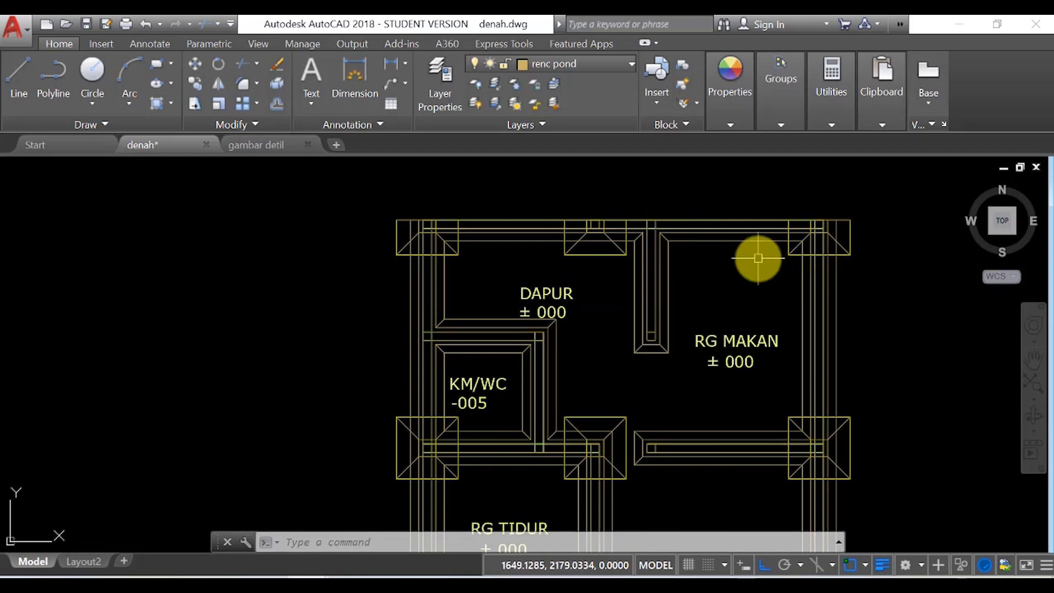
{"action": "scroll", "coordinate": [601, 208], "scroll_direction": "up", "scroll_amount": 2}
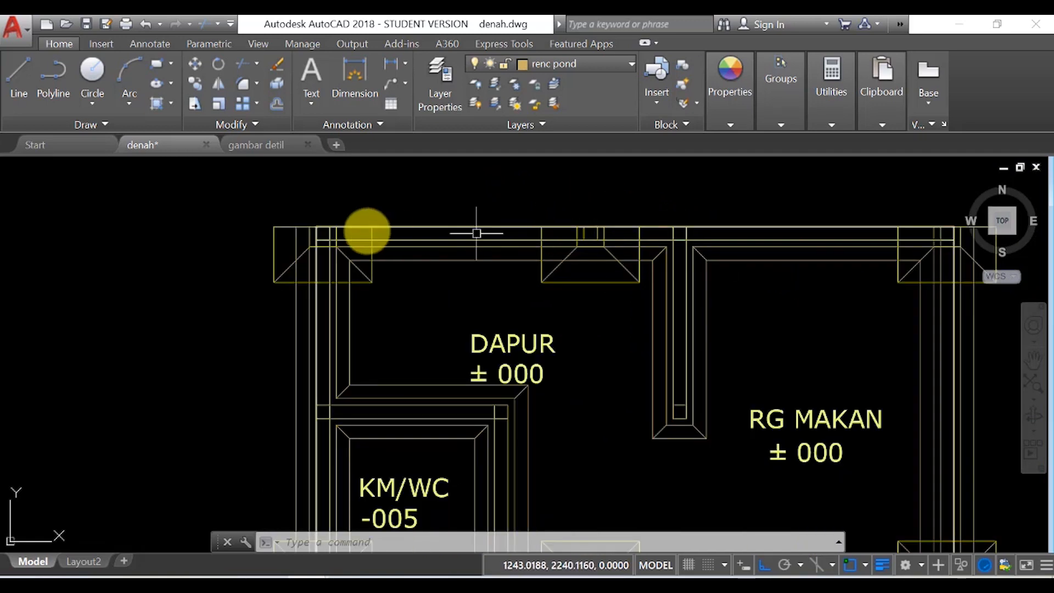
{"action": "scroll", "coordinate": [313, 230], "scroll_direction": "up", "scroll_amount": 4}
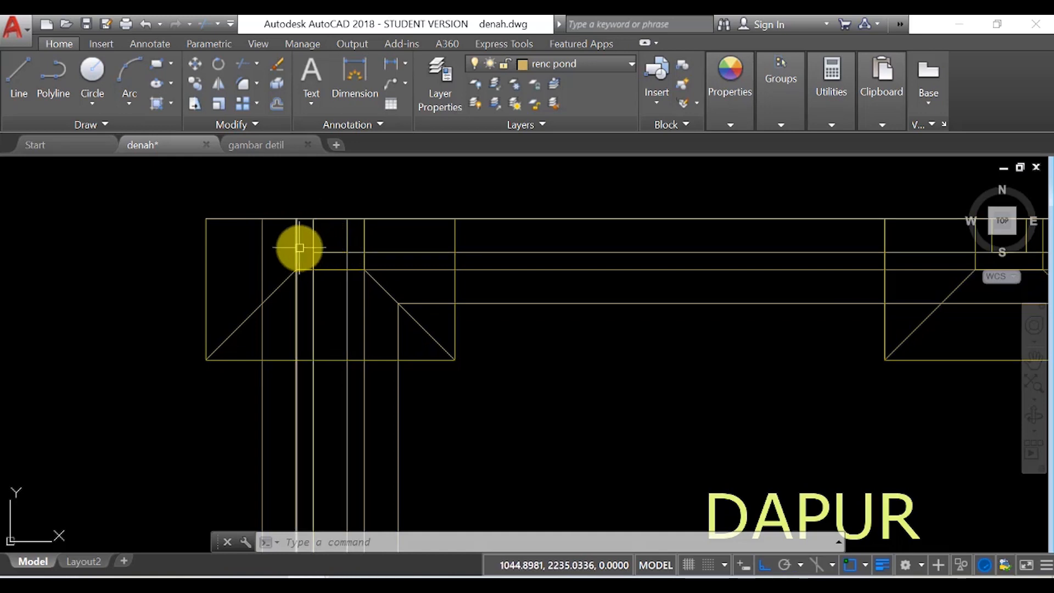
{"action": "scroll", "coordinate": [299, 248], "scroll_direction": "up", "scroll_amount": 2}
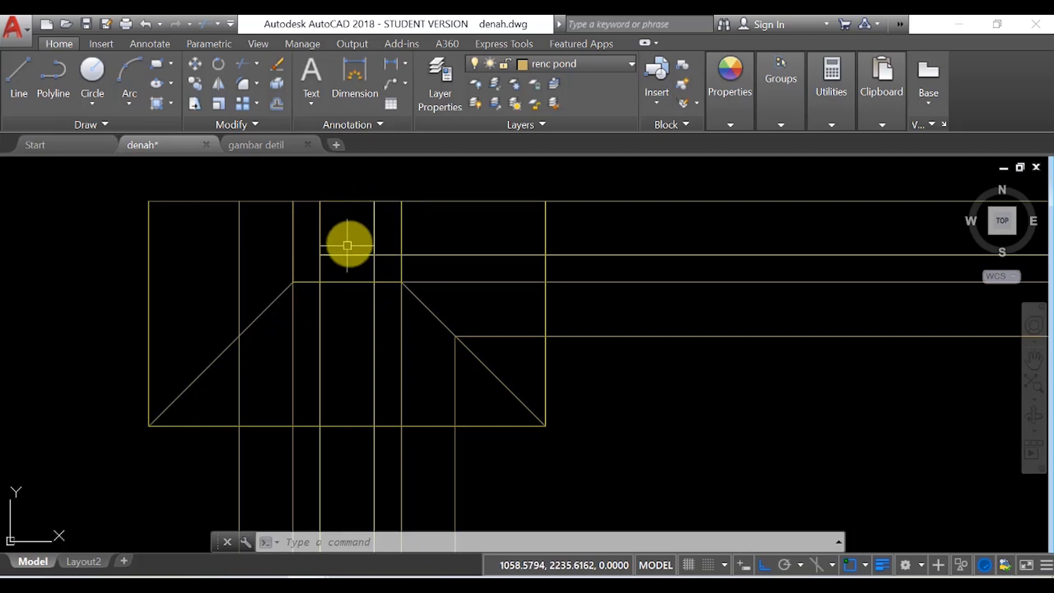
{"action": "scroll", "coordinate": [341, 230], "scroll_direction": "down", "scroll_amount": 3}
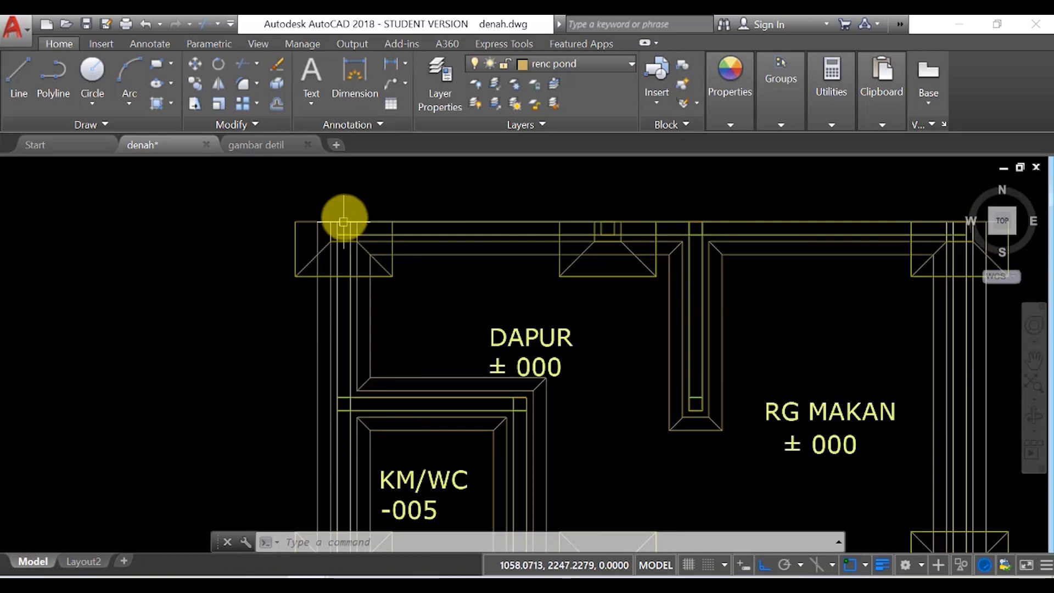
{"action": "scroll", "coordinate": [352, 435], "scroll_direction": "up", "scroll_amount": 2}
{"action": "left_click", "coordinate": [352, 435]}
{"action": "key", "text": "Delete"}
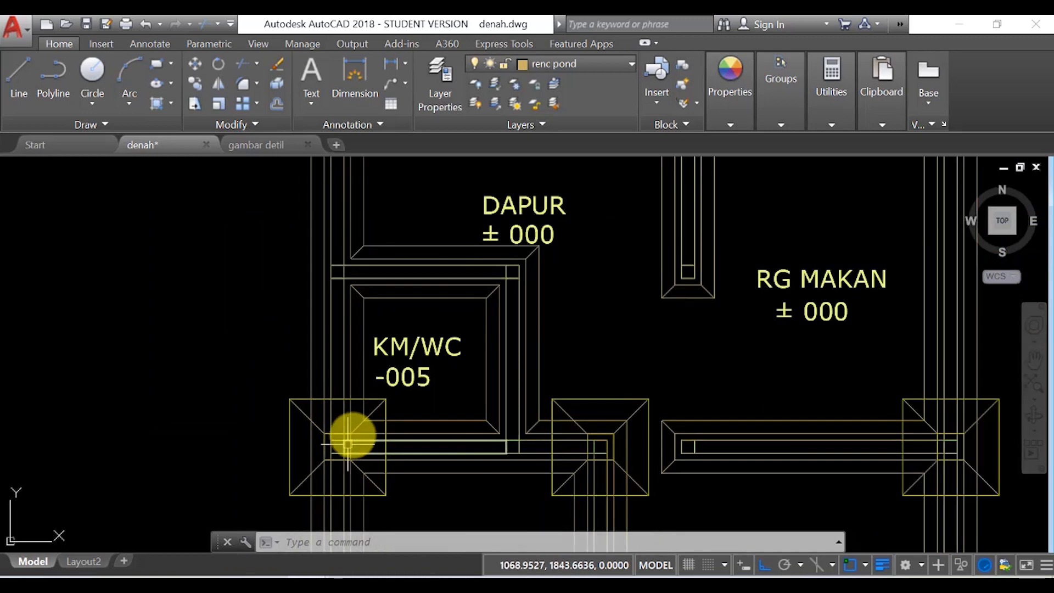
Apply a SOLID hatch to the upper wall strip inside the DAPUR corner footing, next to the column square.
{"action": "scroll", "coordinate": [517, 198], "scroll_direction": "down", "scroll_amount": 6}
{"action": "scroll", "coordinate": [549, 190], "scroll_direction": "up", "scroll_amount": 3}
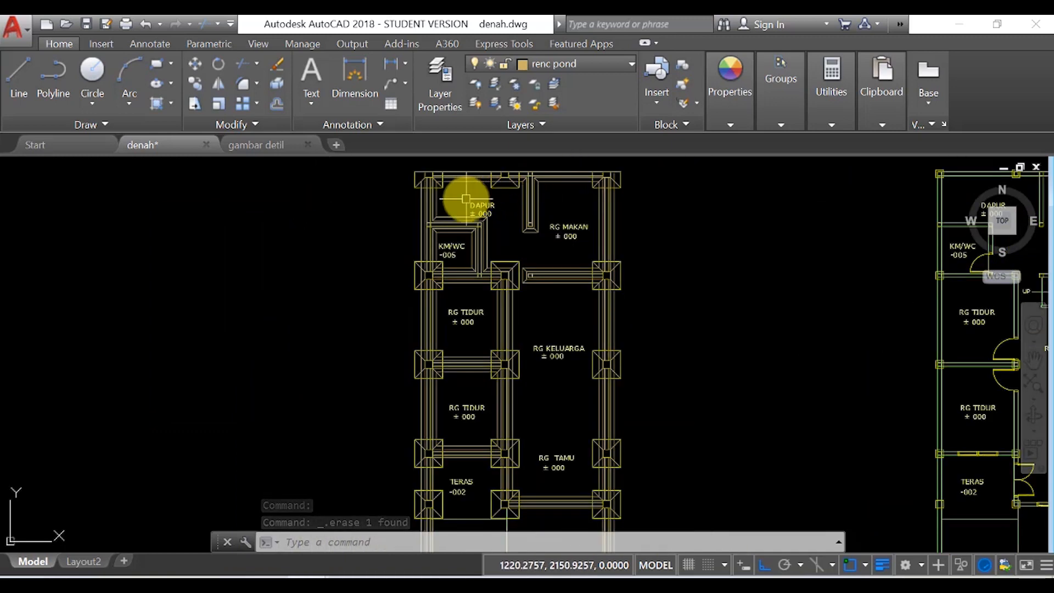
{"action": "scroll", "coordinate": [467, 253], "scroll_direction": "up", "scroll_amount": 2}
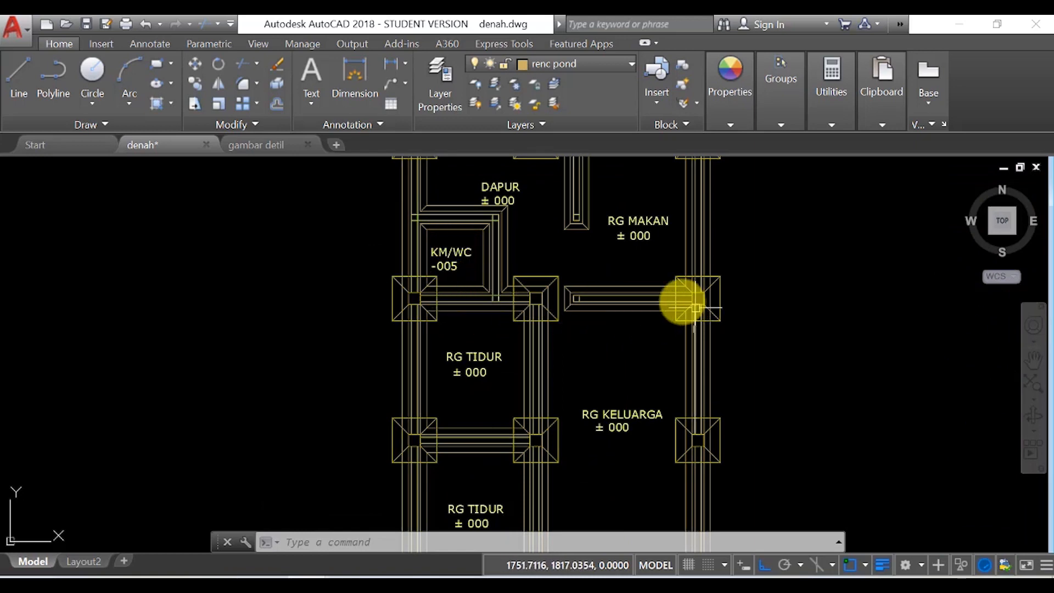
{"action": "scroll", "coordinate": [650, 299], "scroll_direction": "up", "scroll_amount": 2}
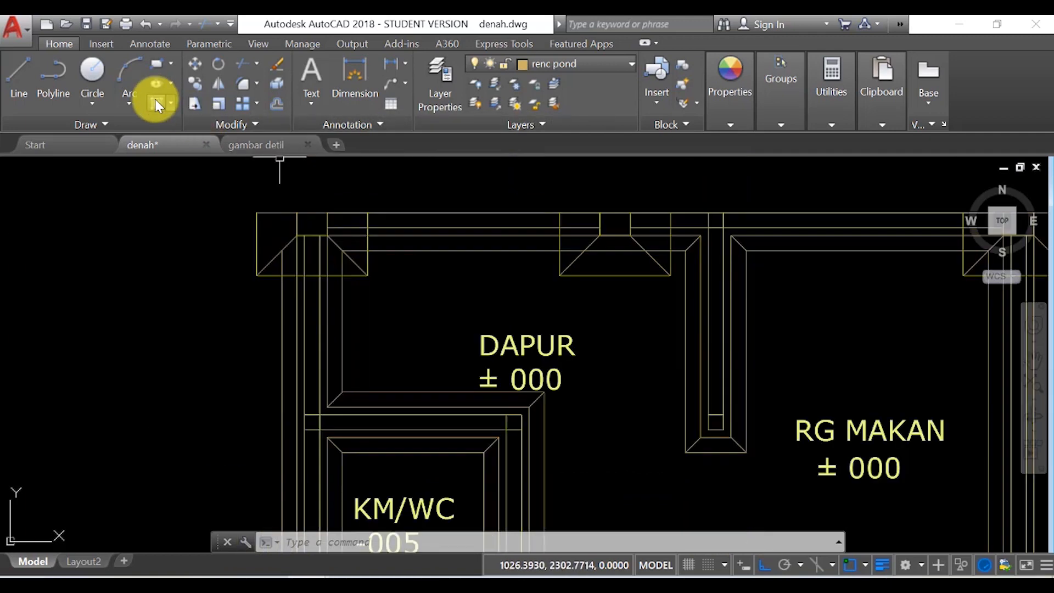
{"action": "left_click", "coordinate": [155, 100]}
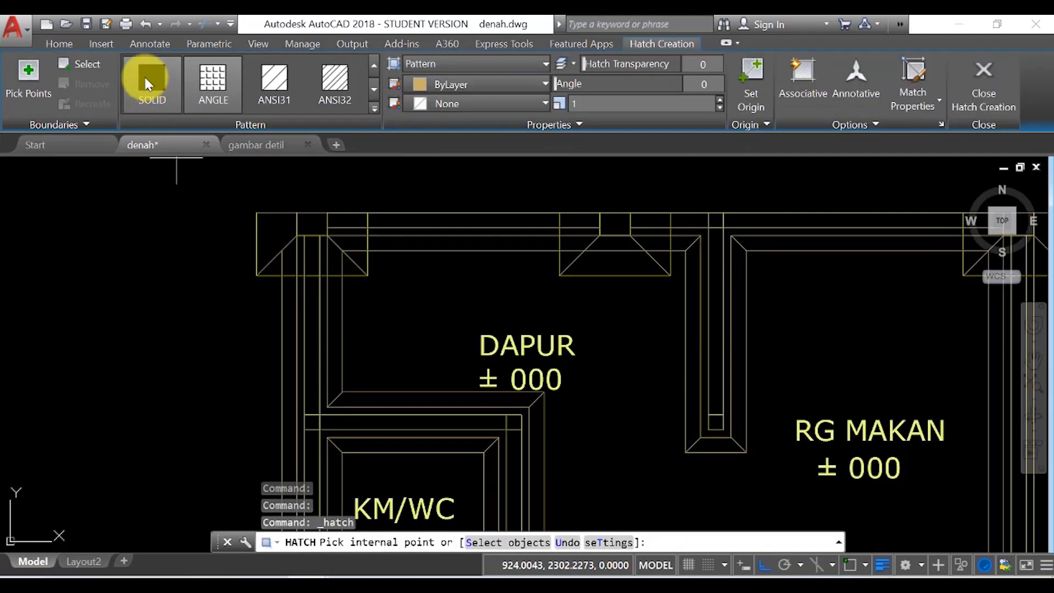
{"action": "left_click", "coordinate": [143, 75]}
{"action": "left_click", "coordinate": [360, 220]}
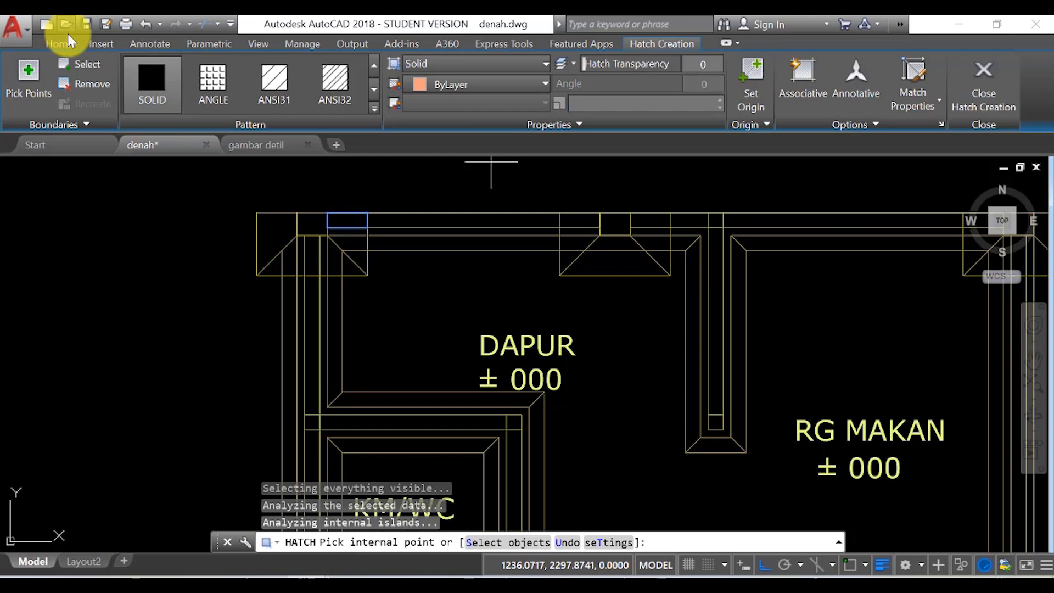
Thaw the arsir layer to make its hatches visible.
{"action": "left_click", "coordinate": [61, 43]}
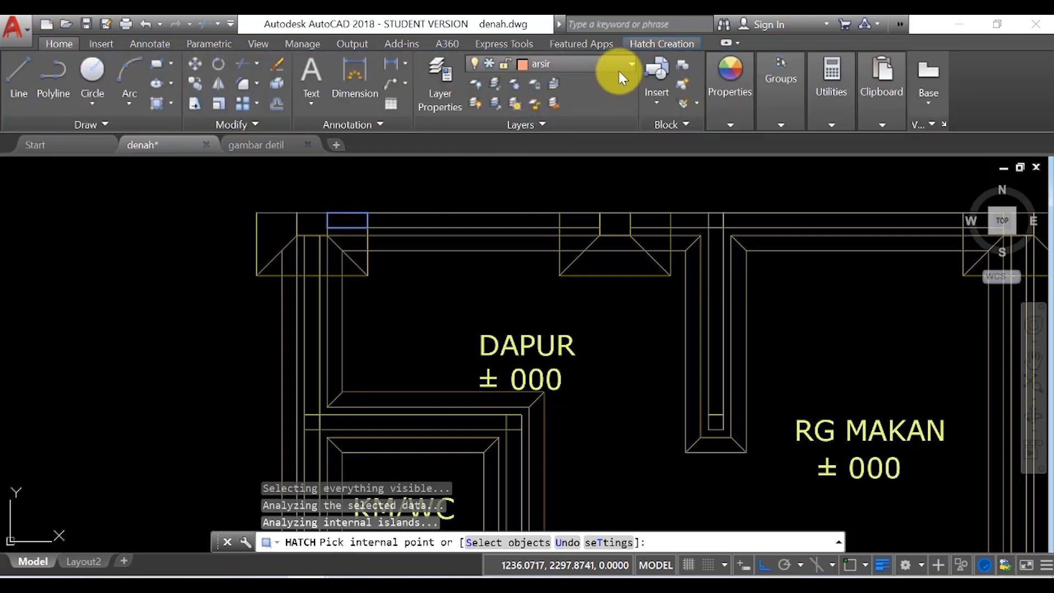
{"action": "left_click", "coordinate": [630, 61]}
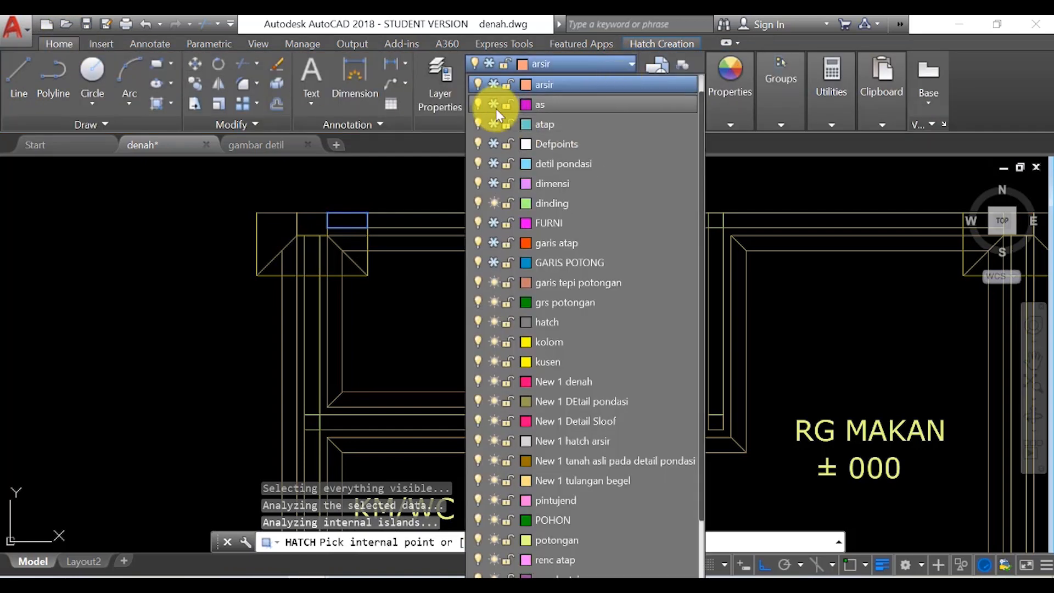
{"action": "left_click", "coordinate": [494, 105]}
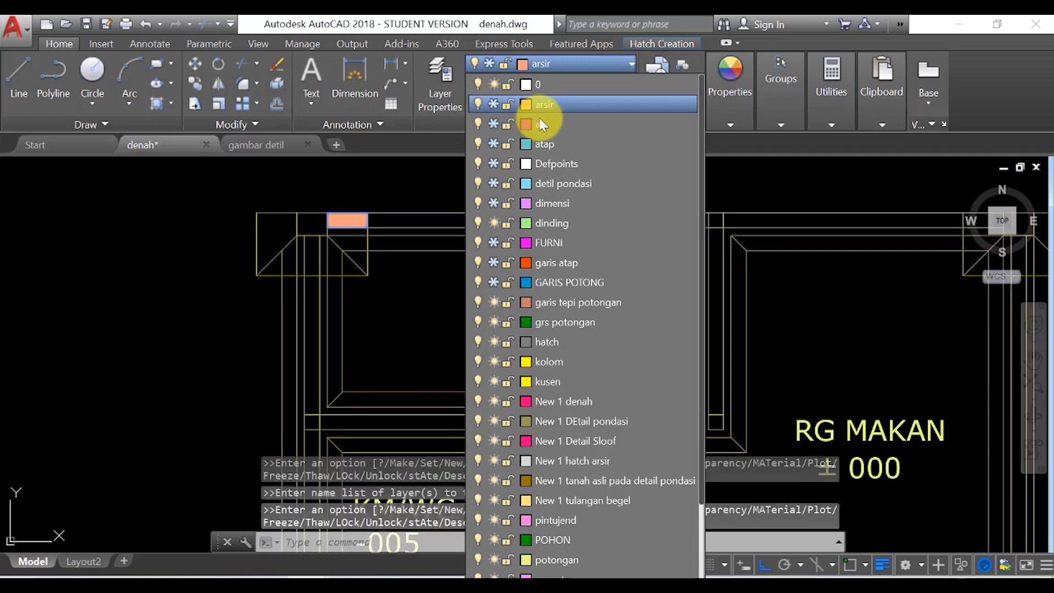
{"action": "left_click", "coordinate": [443, 176]}
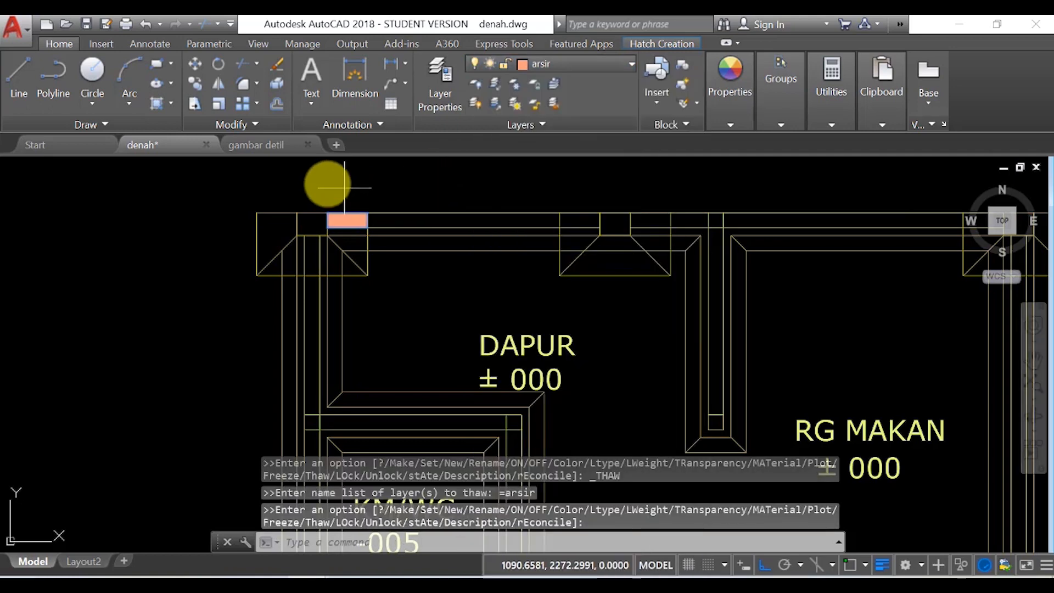
Continue the solid hatch in the upper wall strip between the DAPUR corner footing and the middle footing.
{"action": "left_click", "coordinate": [157, 105]}
{"action": "left_click", "coordinate": [411, 216]}
{"action": "key", "text": "Return"}
Thaw the dimensi layer to show the foundation plan's dimensions.
{"action": "scroll", "coordinate": [607, 336], "scroll_direction": "down", "scroll_amount": 5}
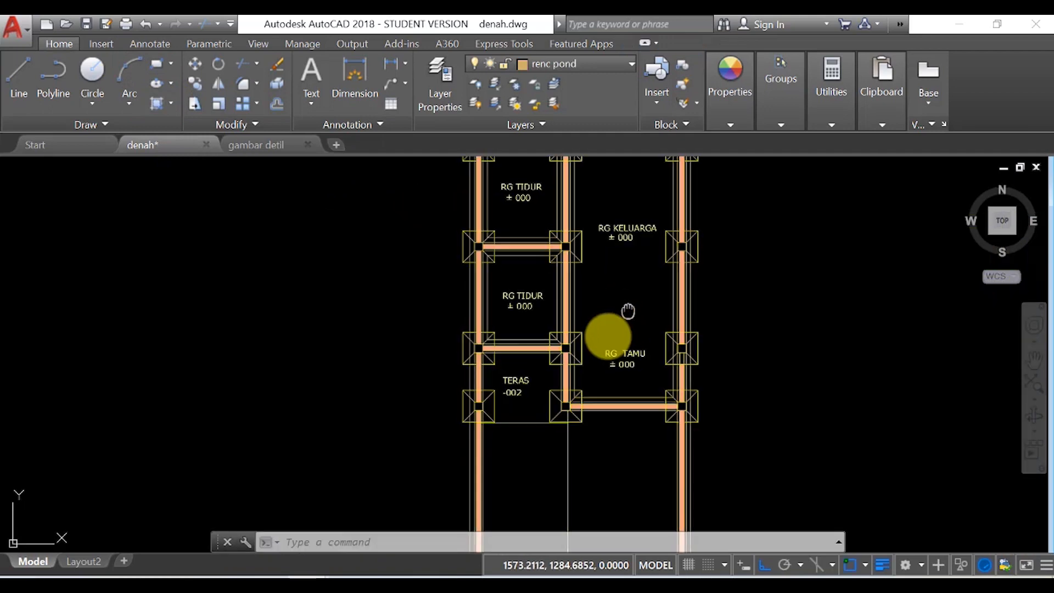
{"action": "middle_click_drag", "start_coordinate": [538, 246], "coordinate": [536, 320]}
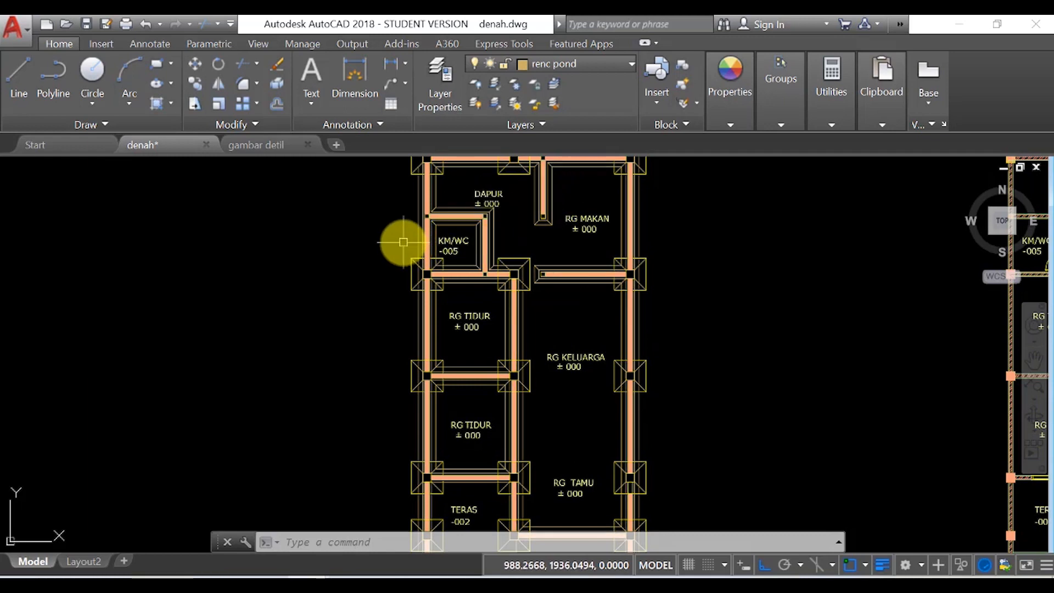
{"action": "scroll", "coordinate": [423, 254], "scroll_direction": "down", "scroll_amount": 2}
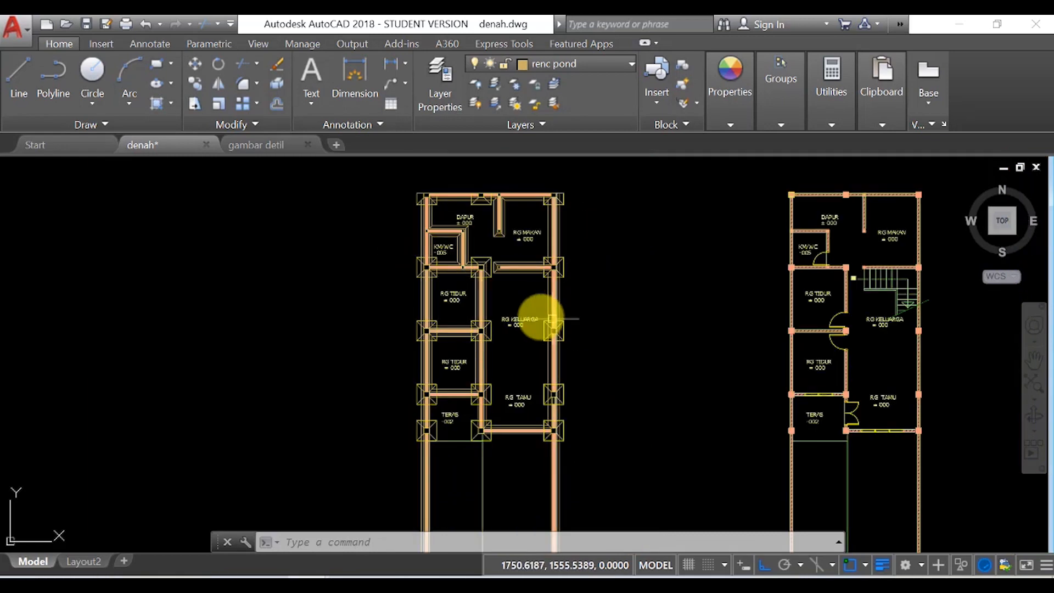
{"action": "scroll", "coordinate": [515, 334], "scroll_direction": "up", "scroll_amount": 2}
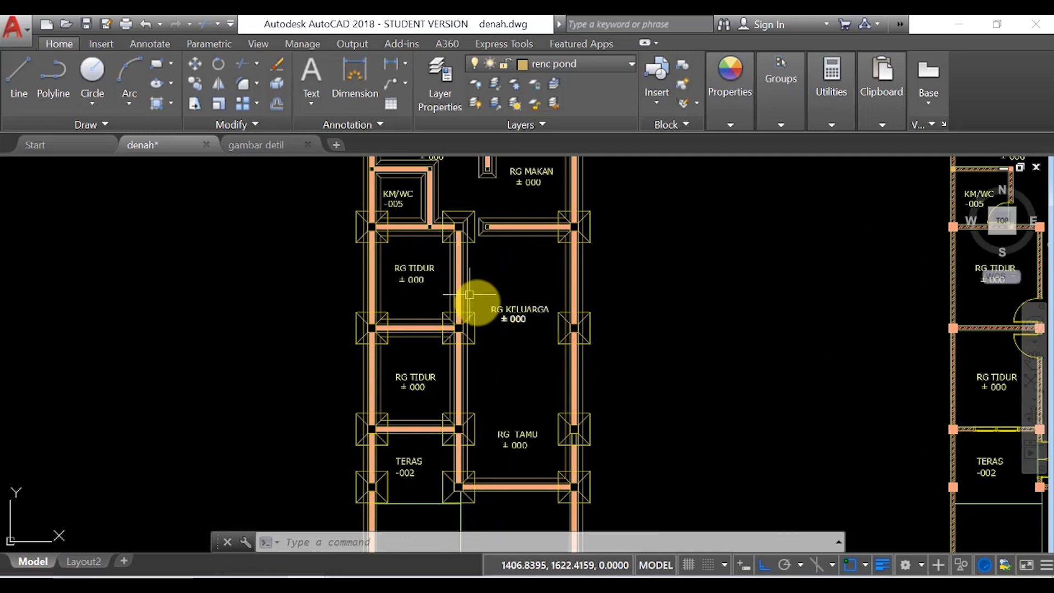
{"action": "middle_click_drag", "start_coordinate": [330, 313], "coordinate": [371, 393]}
{"action": "left_click", "coordinate": [549, 64]}
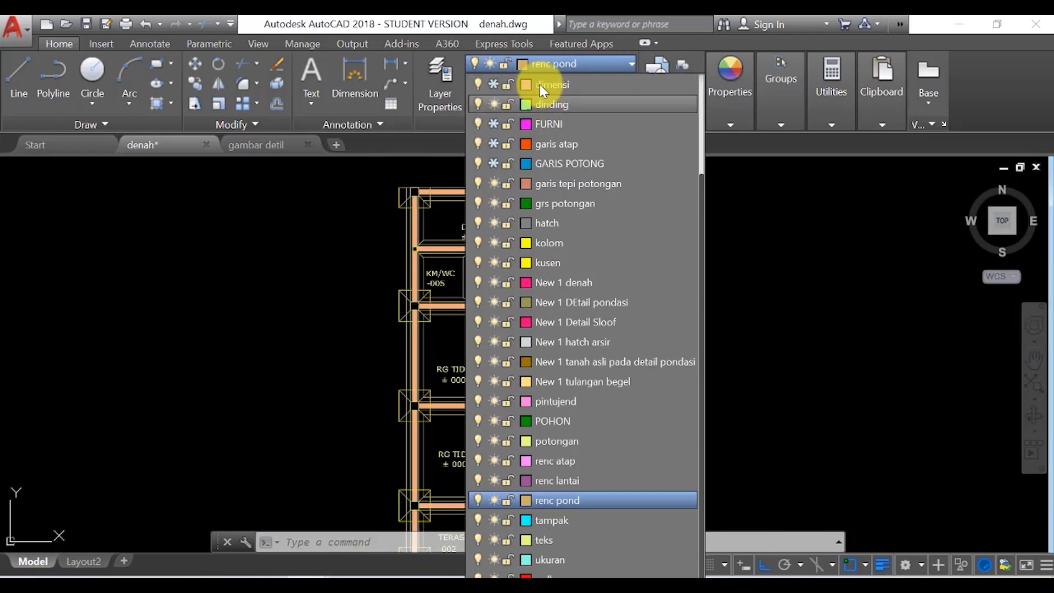
{"action": "left_click", "coordinate": [492, 85]}
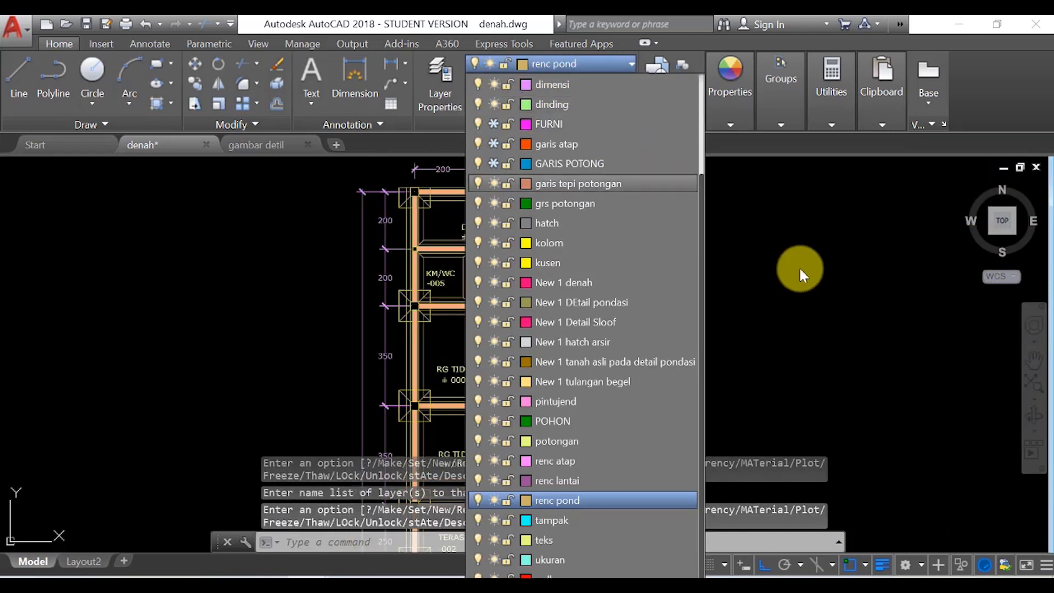
{"action": "left_click", "coordinate": [799, 269]}
Examine the foundation plan's dimensions, the footing, sloof and column labels, section mark A-A and the drawing title.
{"action": "scroll", "coordinate": [546, 299], "scroll_direction": "down", "scroll_amount": 3}
{"action": "scroll", "coordinate": [501, 301], "scroll_direction": "up", "scroll_amount": 2}
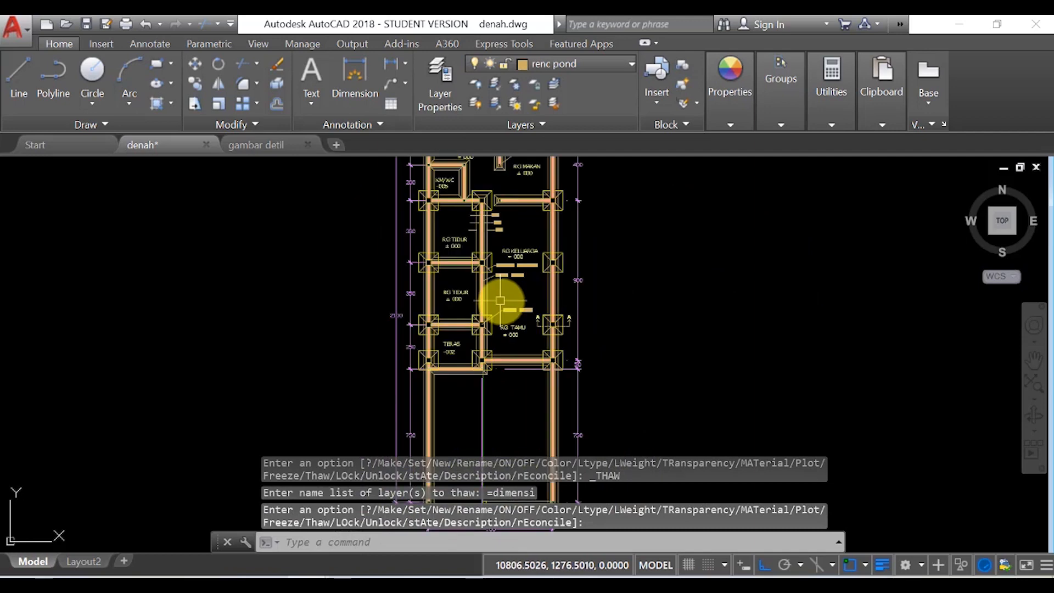
{"action": "scroll", "coordinate": [419, 299], "scroll_direction": "up", "scroll_amount": 4}
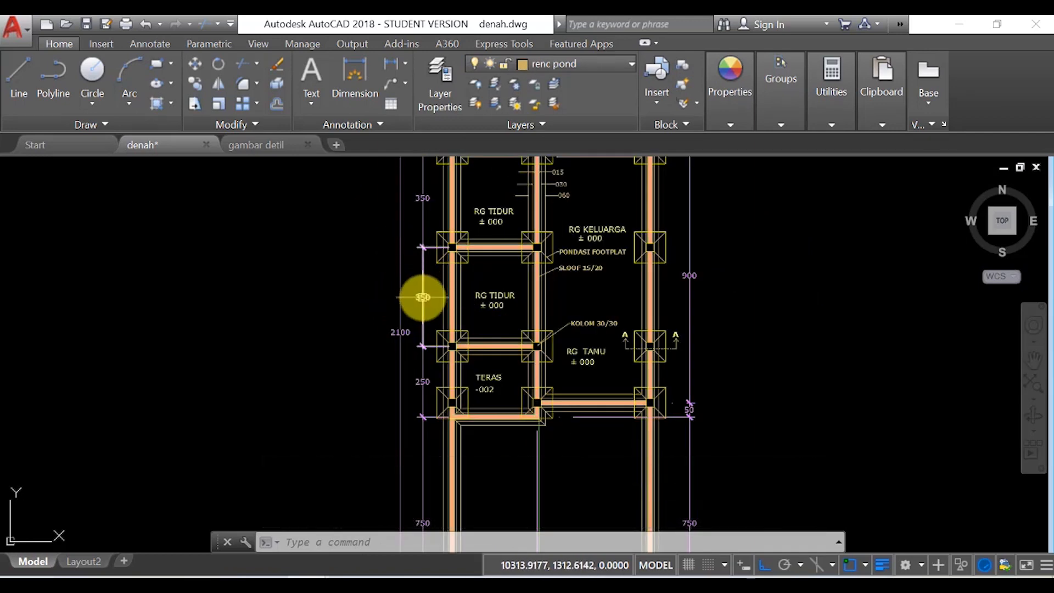
{"action": "scroll", "coordinate": [604, 324], "scroll_direction": "up", "scroll_amount": 4}
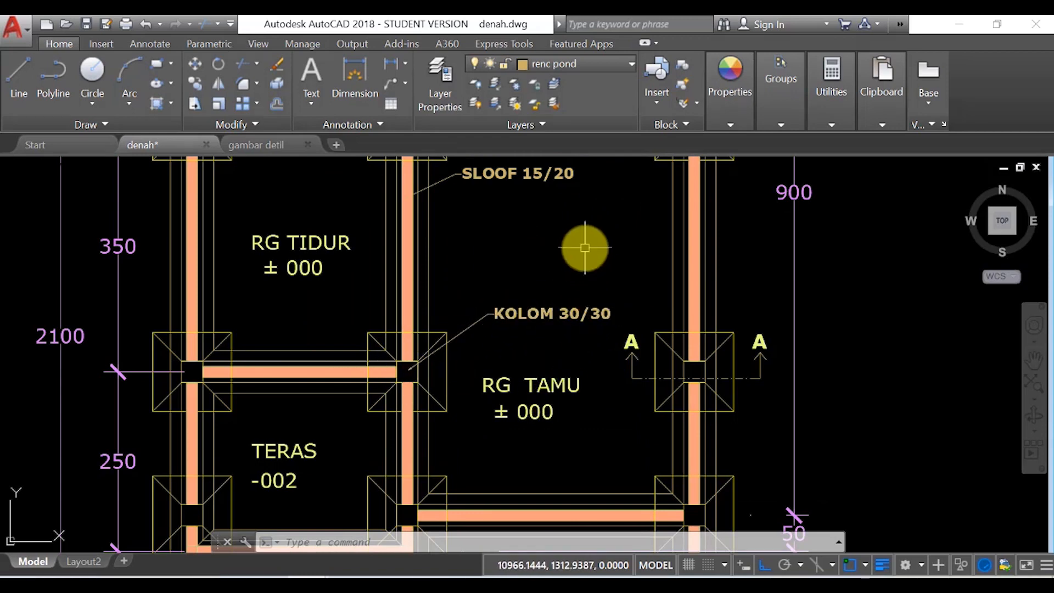
{"action": "middle_click_drag", "start_coordinate": [584, 248], "coordinate": [581, 400]}
{"action": "middle_click_drag", "start_coordinate": [588, 270], "coordinate": [598, 464]}
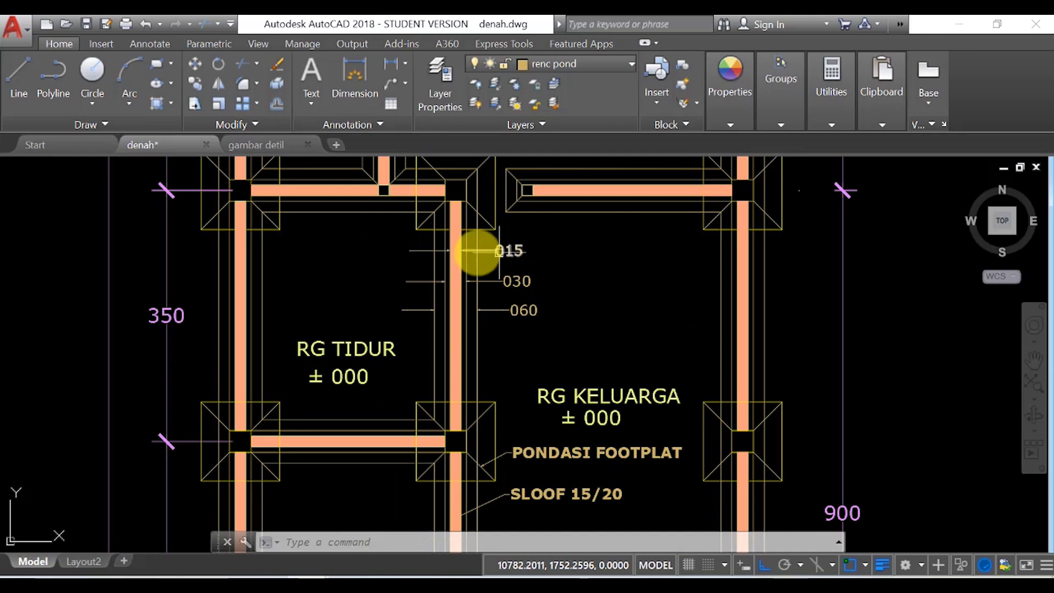
{"action": "scroll", "coordinate": [503, 329], "scroll_direction": "down", "scroll_amount": 4}
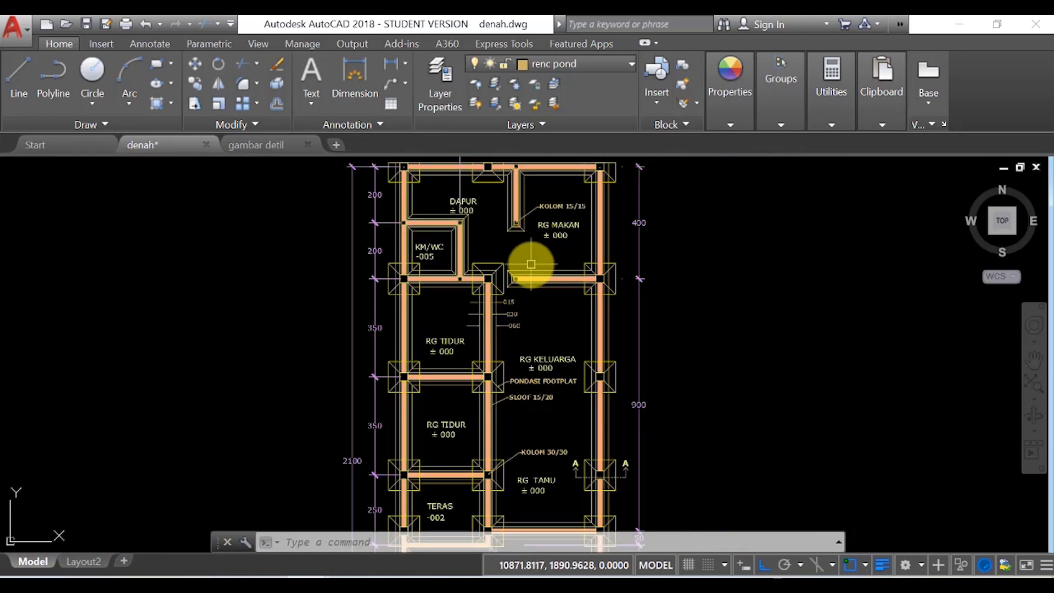
{"action": "scroll", "coordinate": [531, 264], "scroll_direction": "down", "scroll_amount": 4}
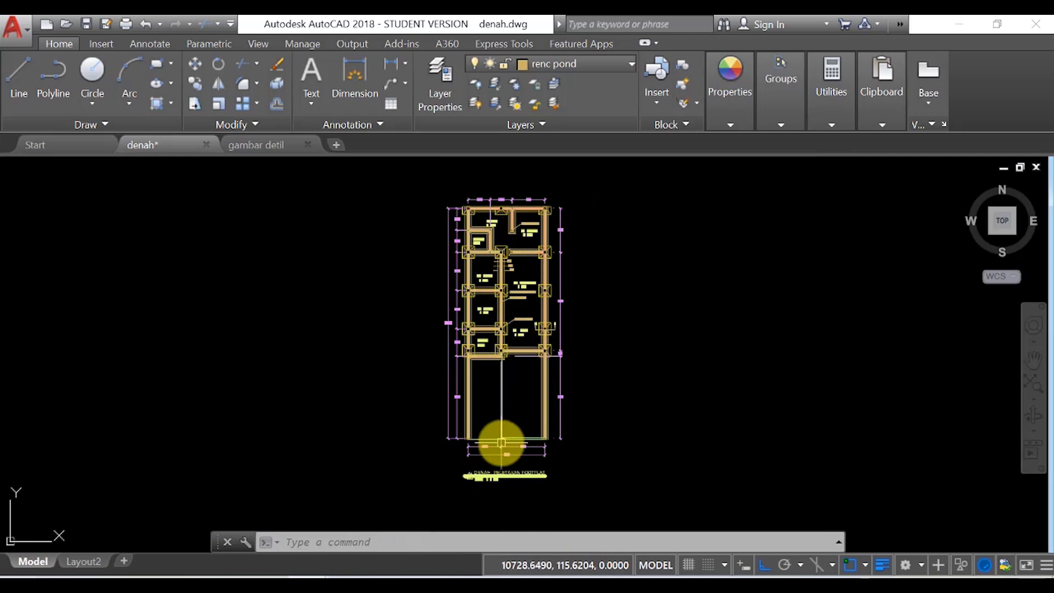
{"action": "scroll", "coordinate": [514, 423], "scroll_direction": "up", "scroll_amount": 4}
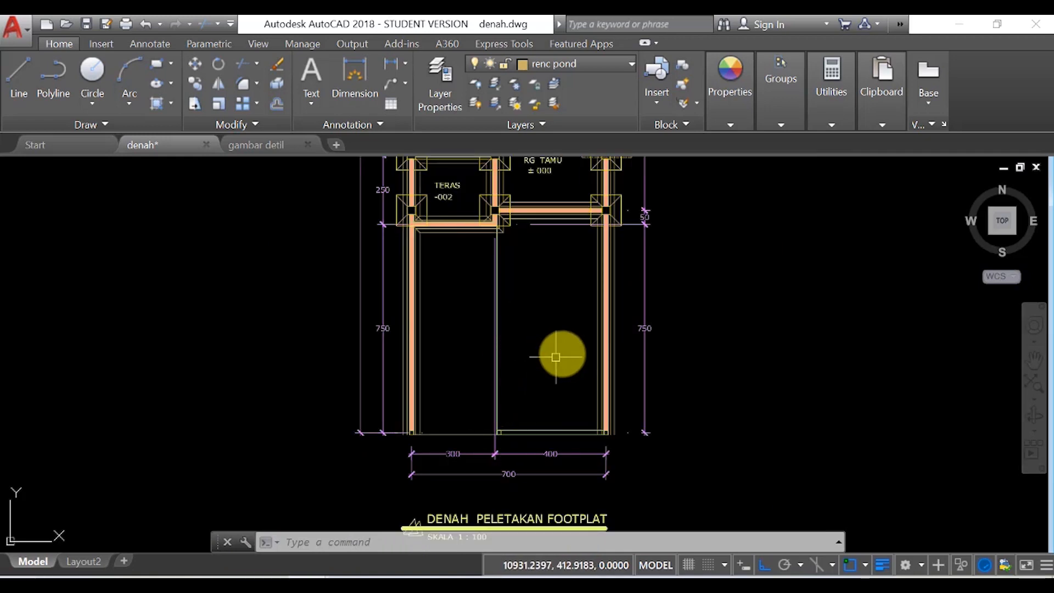
{"action": "middle_click_drag", "start_coordinate": [525, 310], "coordinate": [543, 383]}
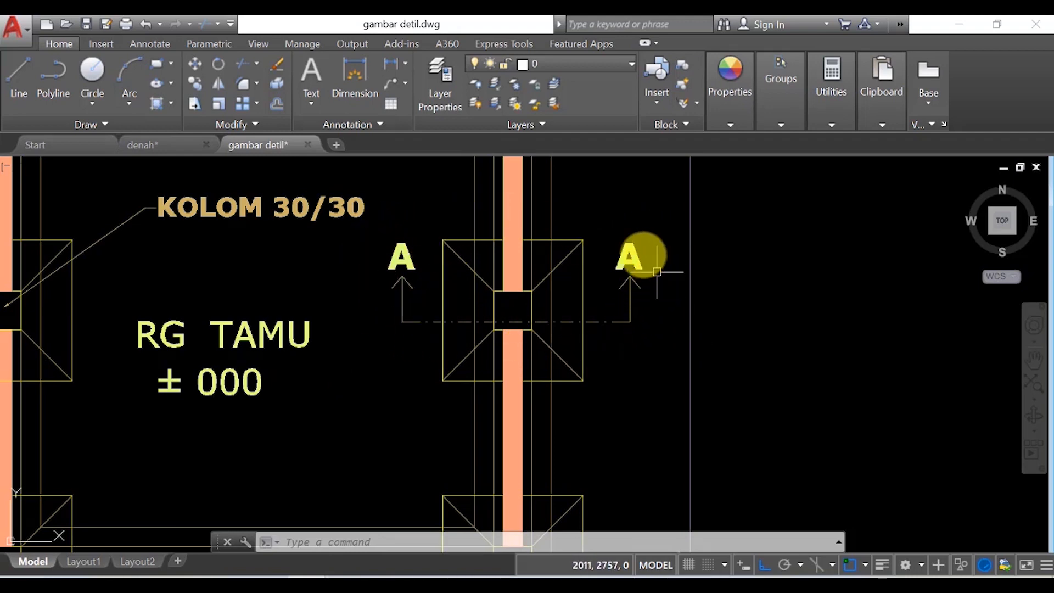
Examine the footing detail's section and top view in gambar detil, including the reinforcement labels and dimensions.
{"action": "scroll", "coordinate": [420, 313], "scroll_direction": "down", "scroll_amount": 6}
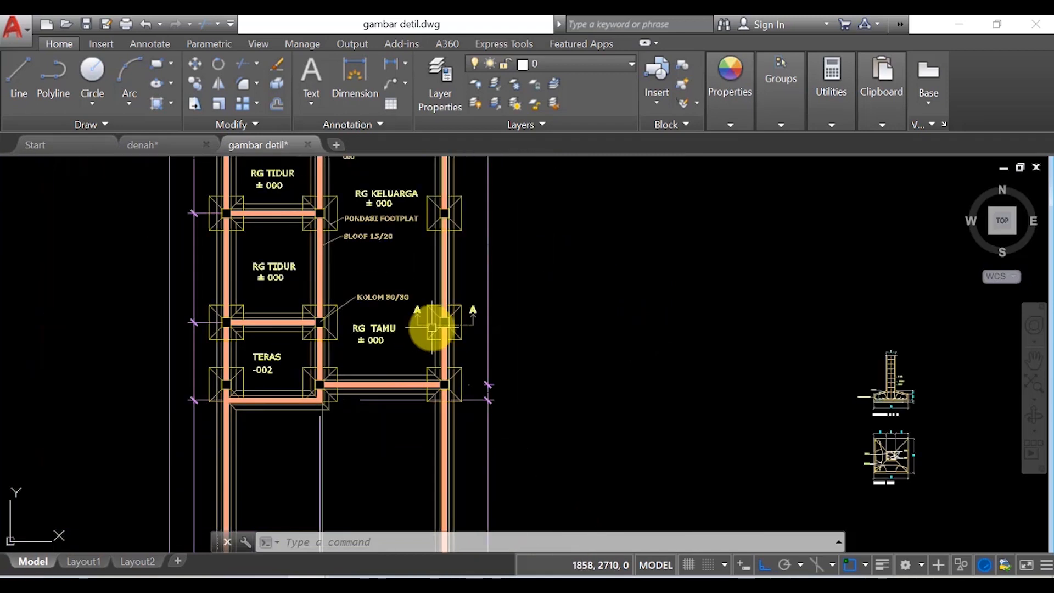
{"action": "scroll", "coordinate": [462, 308], "scroll_direction": "up", "scroll_amount": 6}
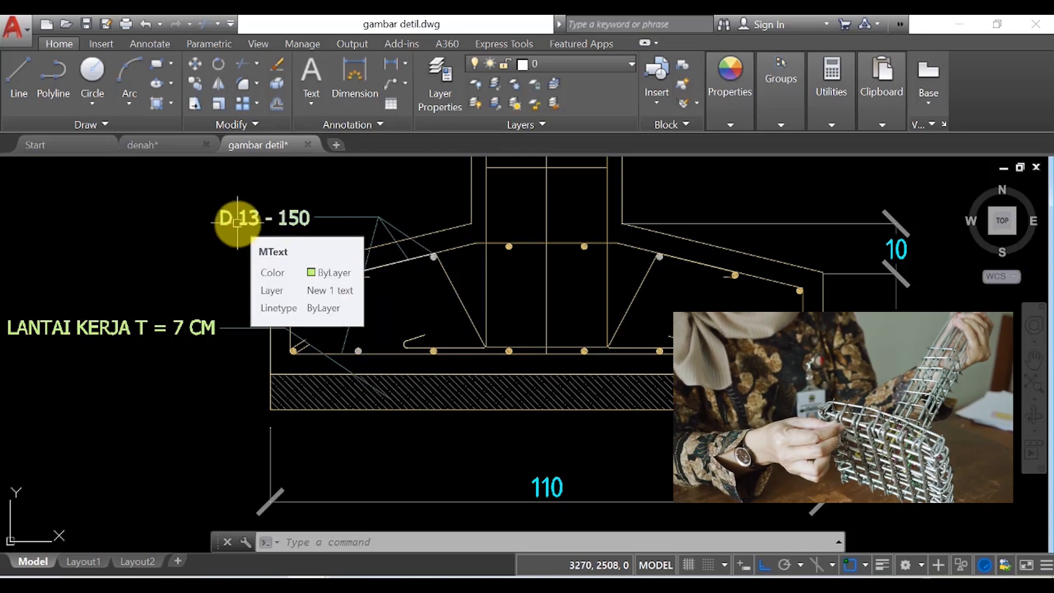
{"action": "mouse_move", "coordinate": [294, 349]}
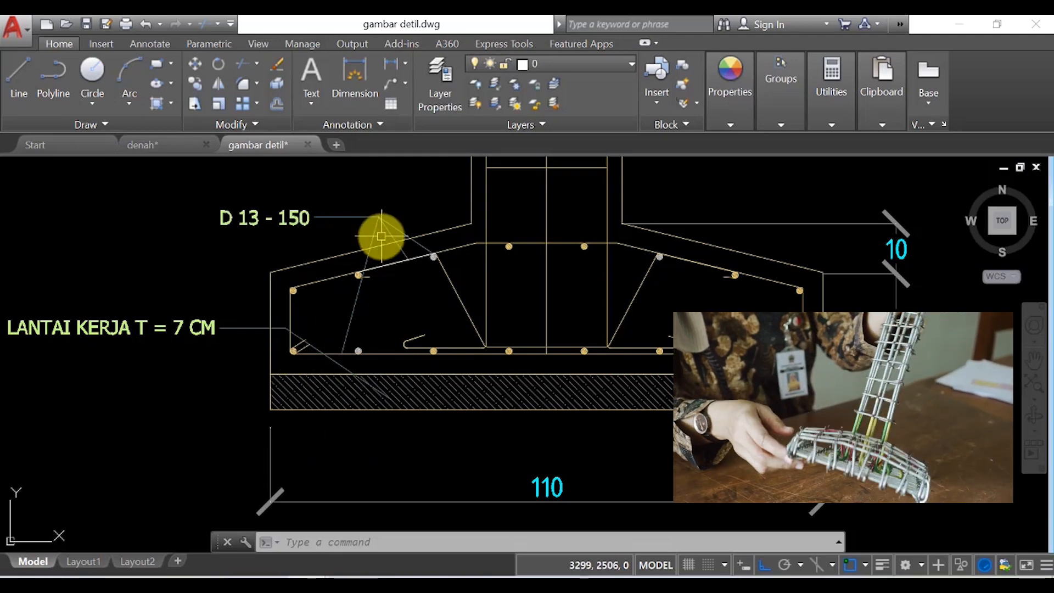
{"action": "scroll", "coordinate": [385, 222], "scroll_direction": "down", "scroll_amount": 5}
{"action": "scroll", "coordinate": [428, 434], "scroll_direction": "up", "scroll_amount": 5}
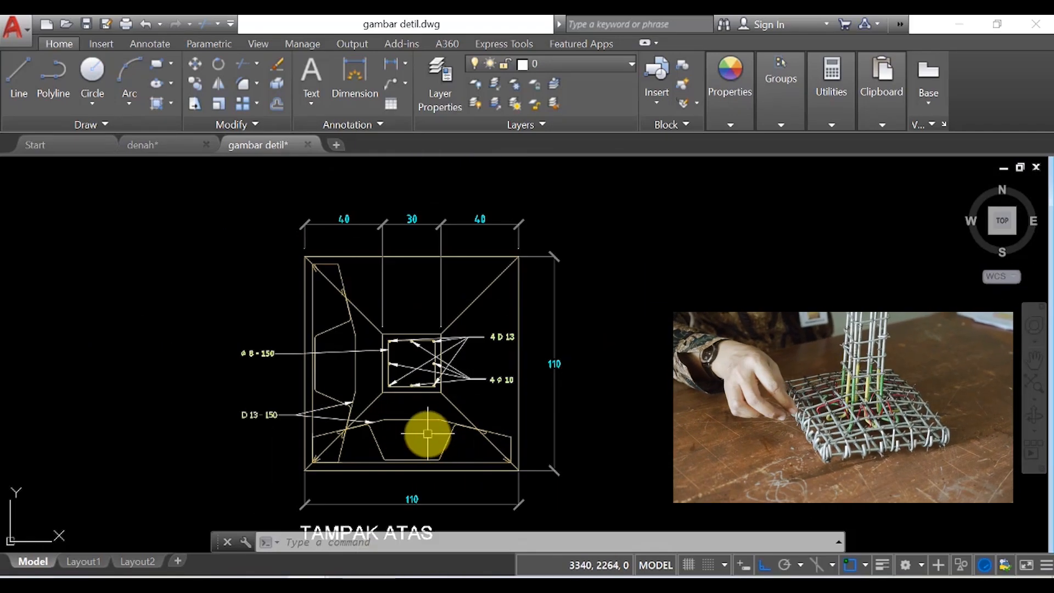
Compare the footing's D 13 - 150 reinforcement between the TAMPAK ATAS top view and the POTONGAN A - A section.
{"action": "scroll", "coordinate": [383, 414], "scroll_direction": "down", "scroll_amount": 5}
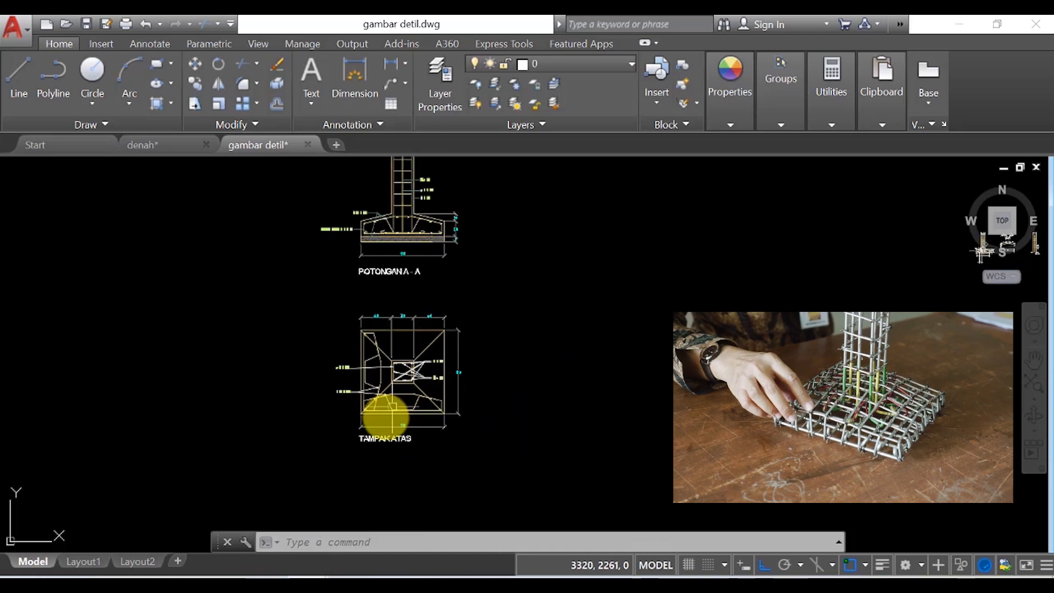
{"action": "scroll", "coordinate": [385, 417], "scroll_direction": "up", "scroll_amount": 7}
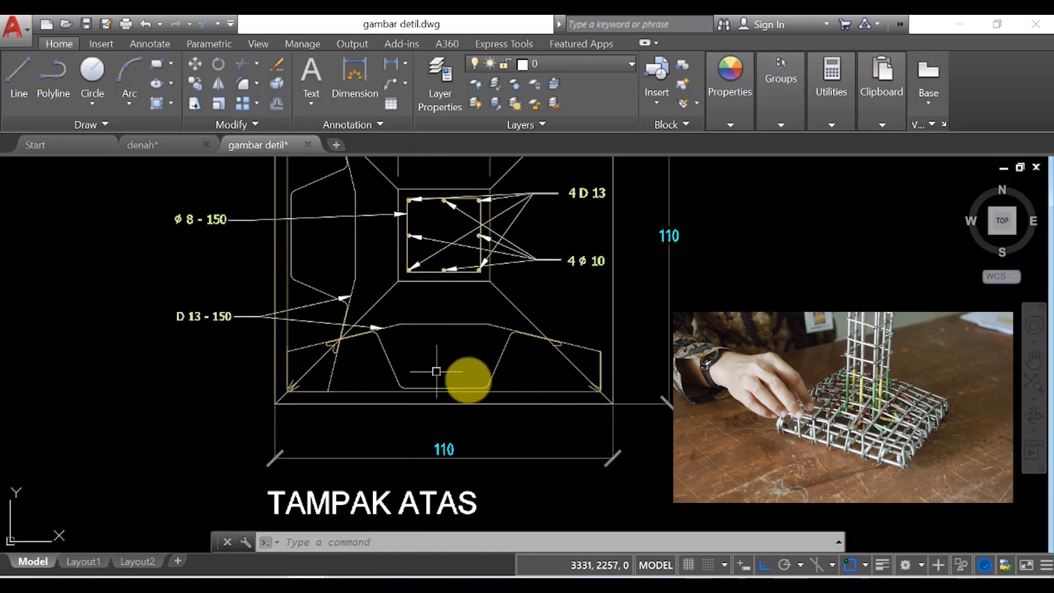
{"action": "scroll", "coordinate": [443, 360], "scroll_direction": "down", "scroll_amount": 4}
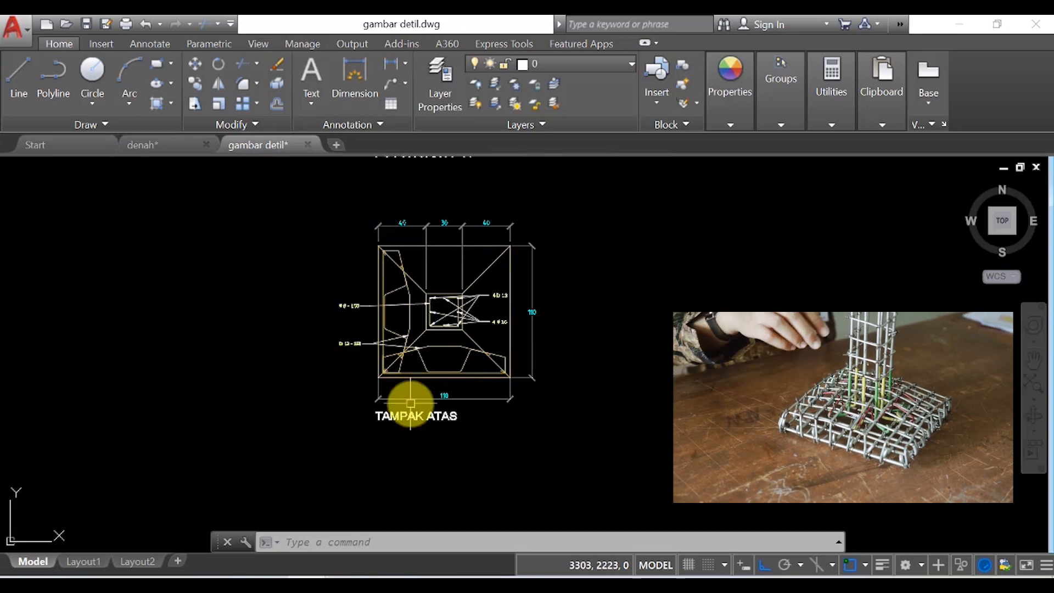
{"action": "scroll", "coordinate": [417, 353], "scroll_direction": "down", "scroll_amount": 3}
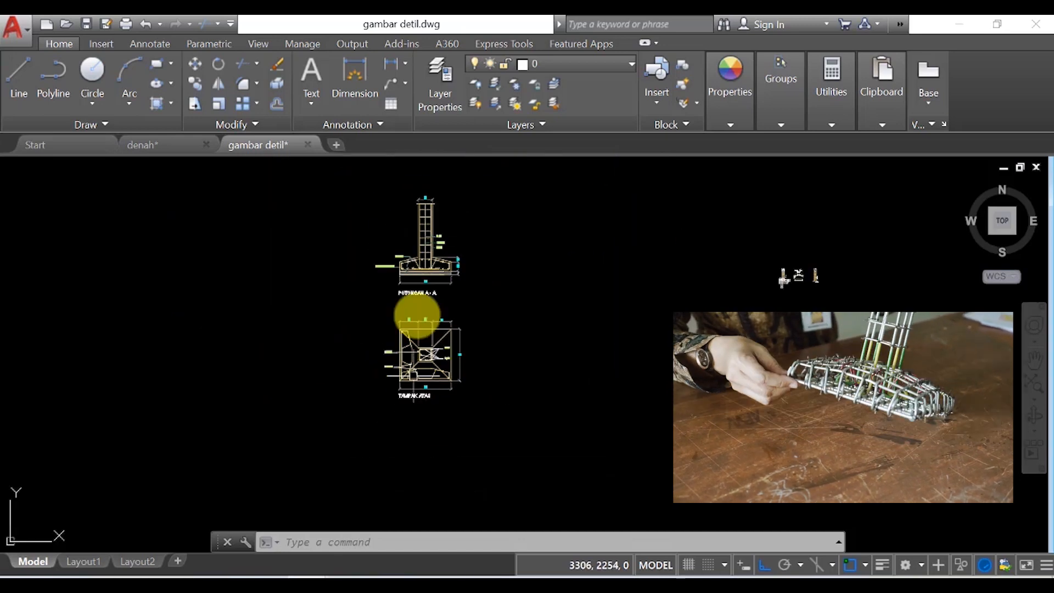
{"action": "scroll", "coordinate": [420, 261], "scroll_direction": "up", "scroll_amount": 5}
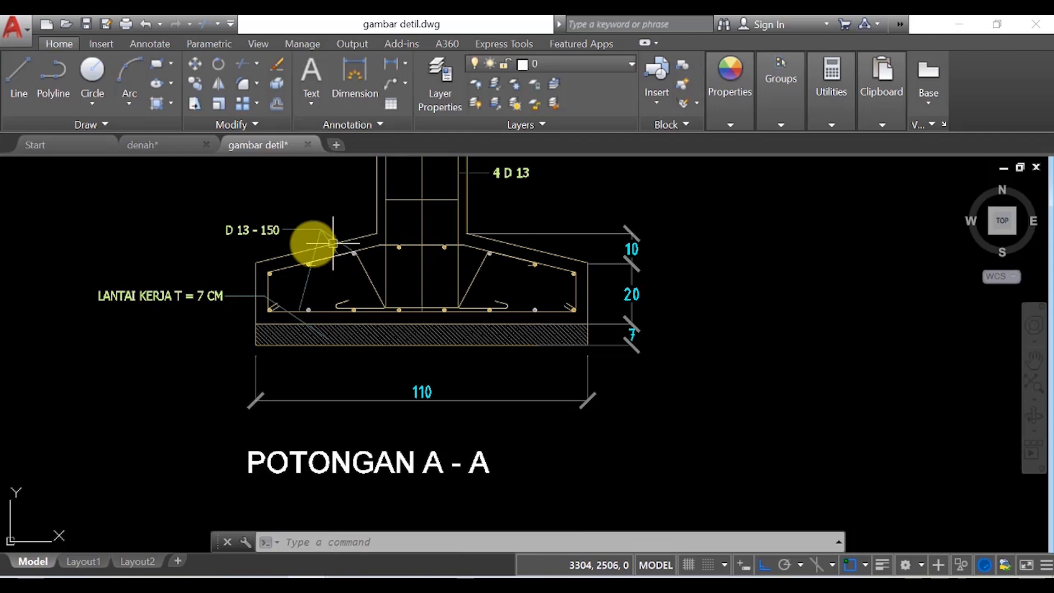
{"action": "scroll", "coordinate": [281, 244], "scroll_direction": "up", "scroll_amount": 2}
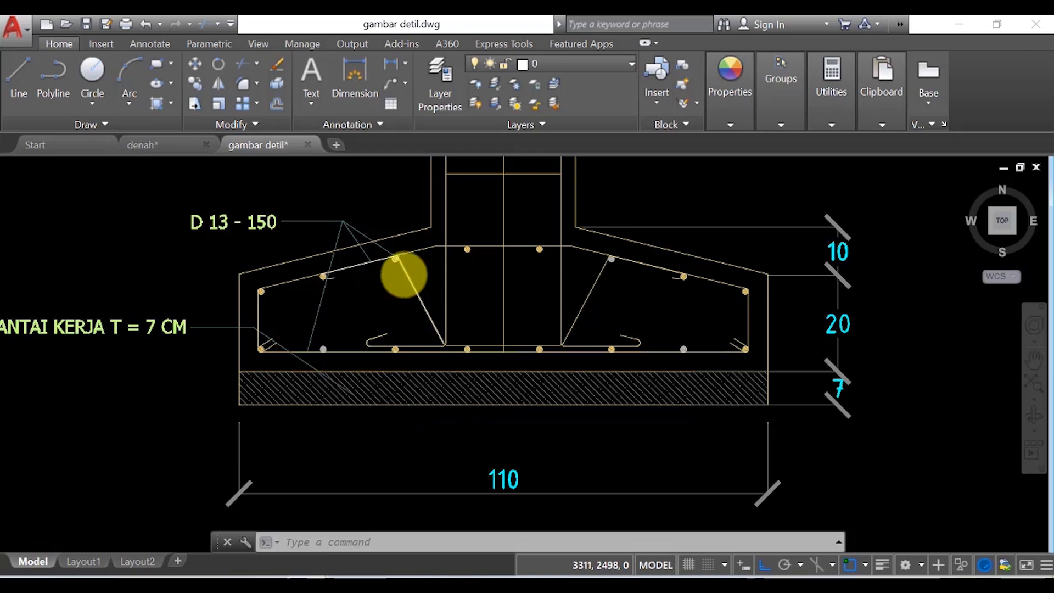
{"action": "scroll", "coordinate": [401, 271], "scroll_direction": "down", "scroll_amount": 6}
{"action": "scroll", "coordinate": [402, 438], "scroll_direction": "up", "scroll_amount": 5}
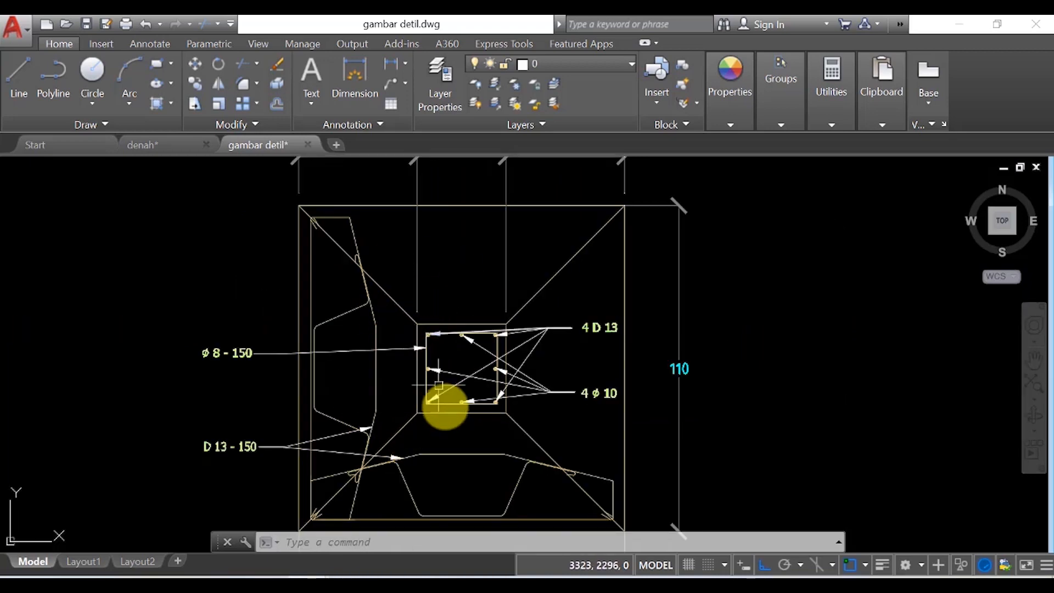
{"action": "scroll", "coordinate": [442, 405], "scroll_direction": "down", "scroll_amount": 5}
{"action": "scroll", "coordinate": [417, 251], "scroll_direction": "up", "scroll_amount": 5}
{"action": "scroll", "coordinate": [418, 251], "scroll_direction": "up", "scroll_amount": 2}
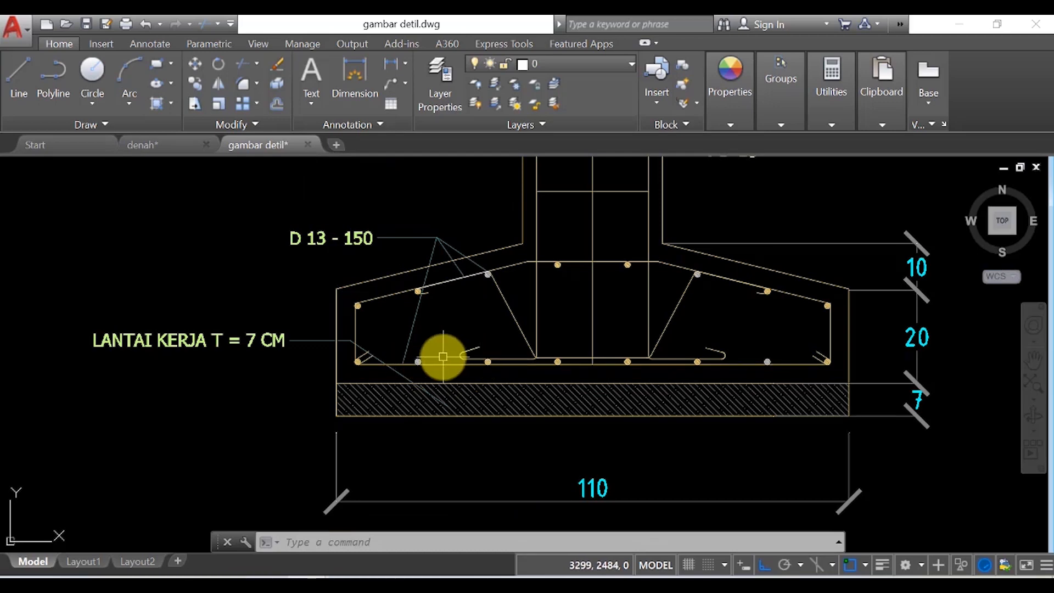
Examine the hooked corner ends of the D 13 - 150 footing bars in the POTONGAN A - A section.
{"action": "scroll", "coordinate": [417, 348], "scroll_direction": "up", "scroll_amount": 1}
{"action": "scroll", "coordinate": [357, 313], "scroll_direction": "up", "scroll_amount": 3}
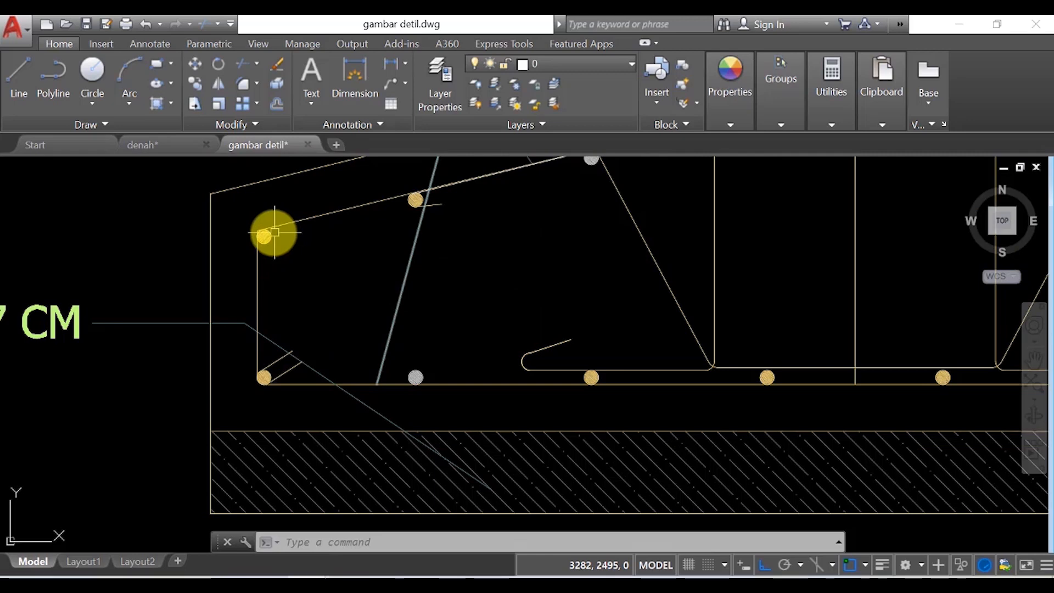
{"action": "scroll", "coordinate": [272, 236], "scroll_direction": "down", "scroll_amount": 2}
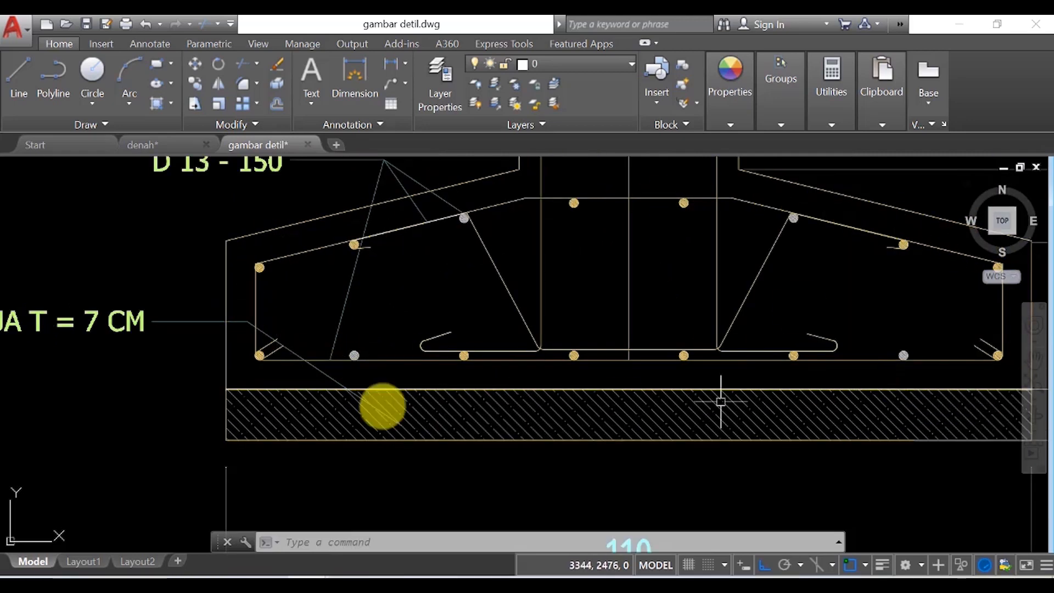
{"action": "scroll", "coordinate": [285, 341], "scroll_direction": "up", "scroll_amount": 4}
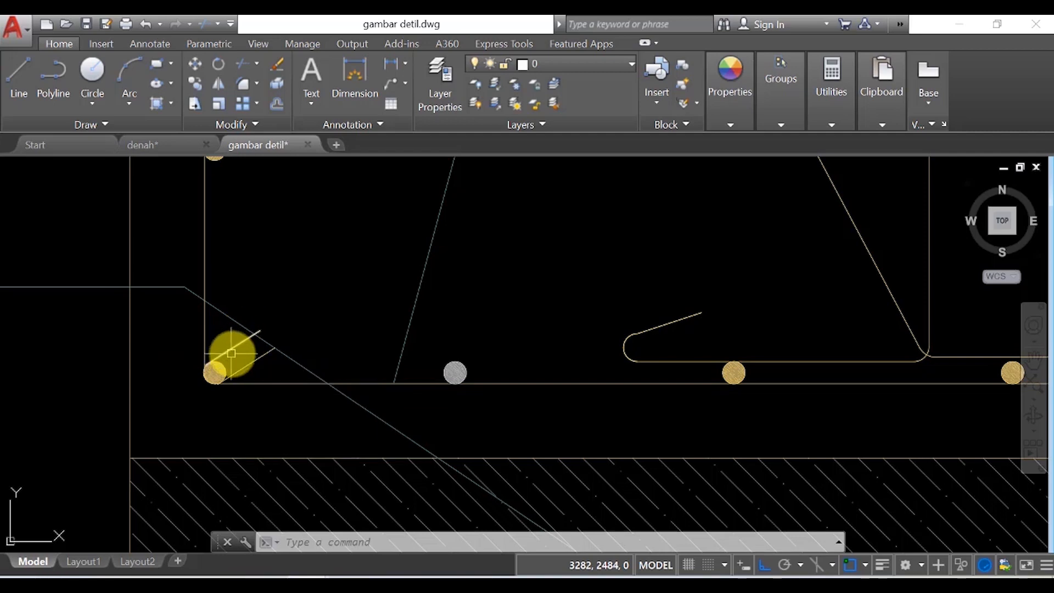
{"action": "scroll", "coordinate": [232, 331], "scroll_direction": "down", "scroll_amount": 4}
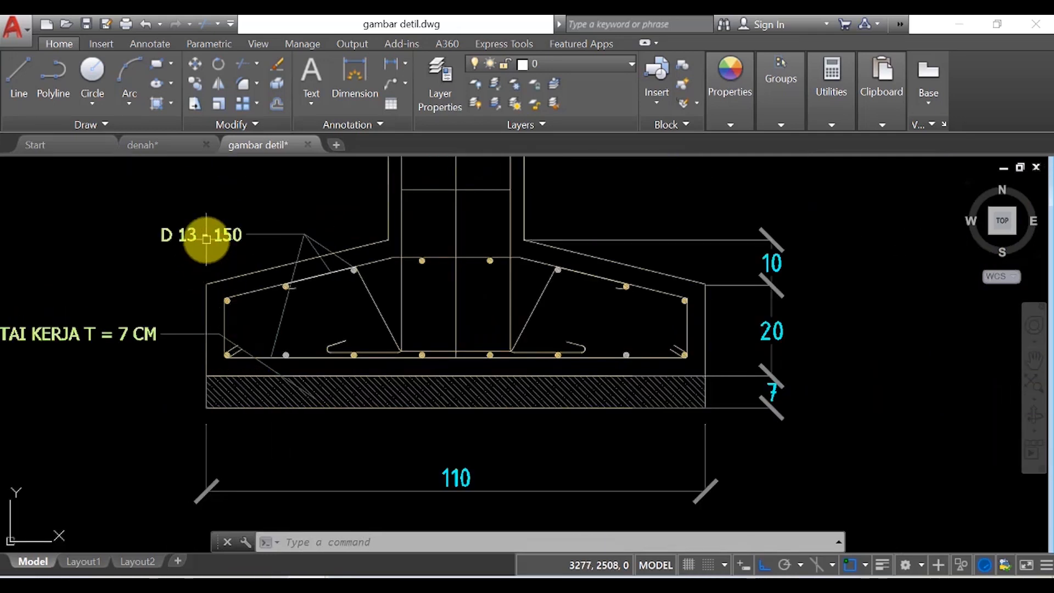
{"action": "mouse_move", "coordinate": [174, 235]}
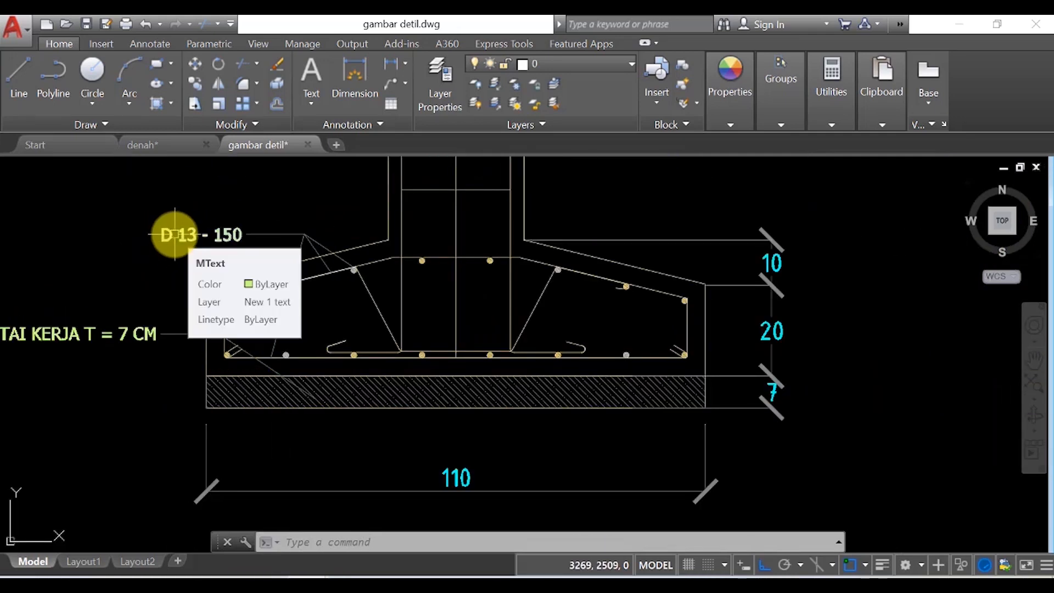
{"action": "scroll", "coordinate": [245, 357], "scroll_direction": "up", "scroll_amount": 4}
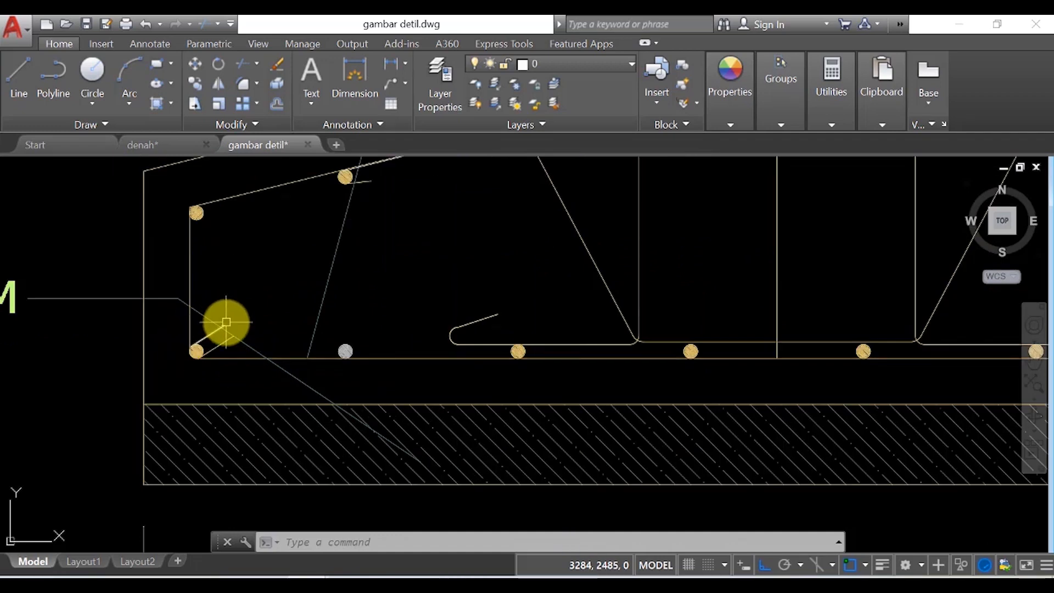
{"action": "scroll", "coordinate": [235, 366], "scroll_direction": "down", "scroll_amount": 4}
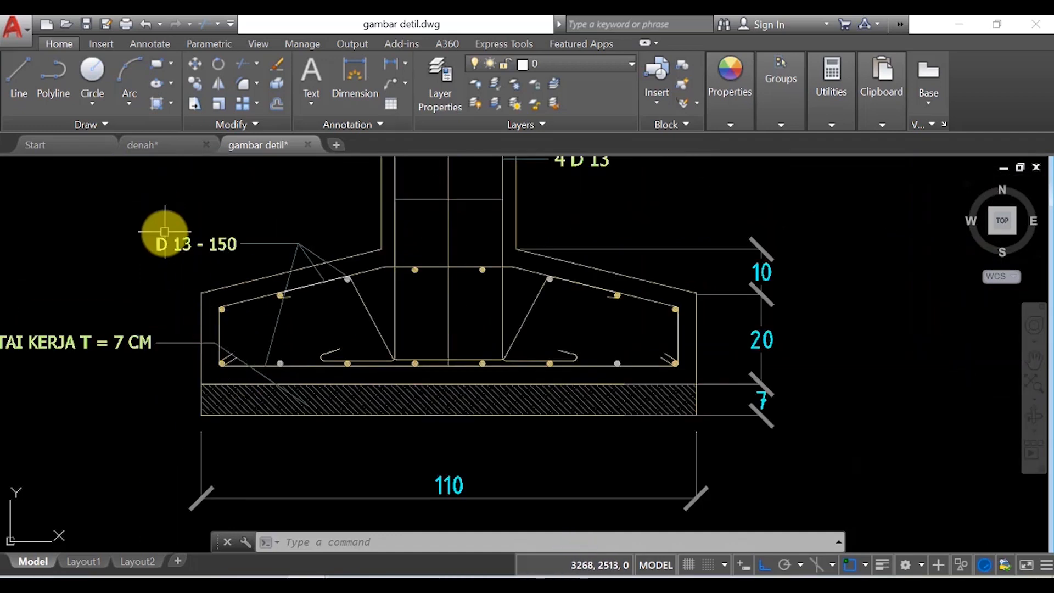
{"action": "scroll", "coordinate": [226, 368], "scroll_direction": "up", "scroll_amount": 5}
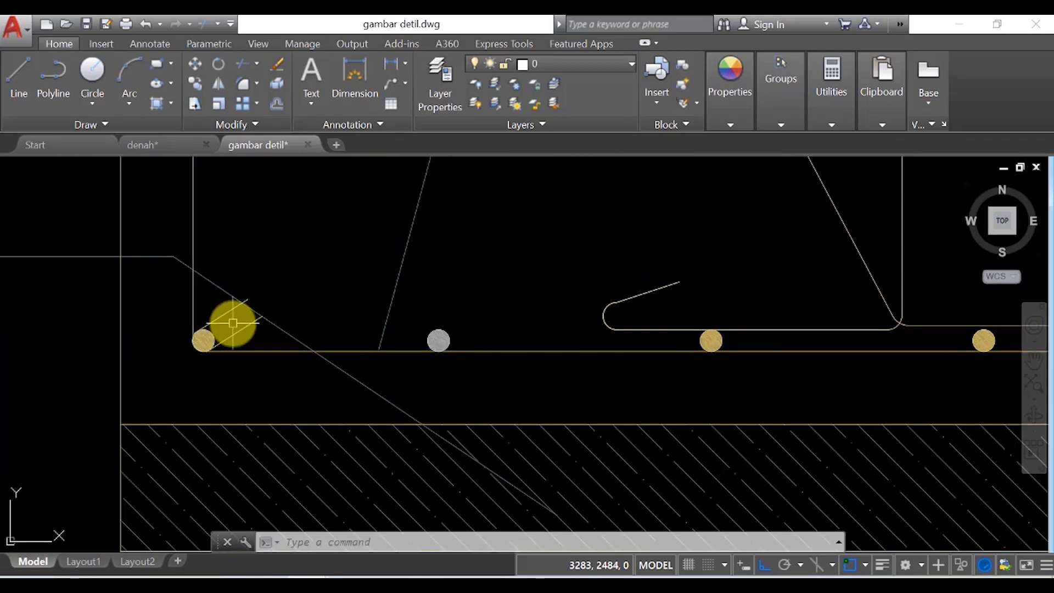
{"action": "scroll", "coordinate": [557, 295], "scroll_direction": "down", "scroll_amount": 5}
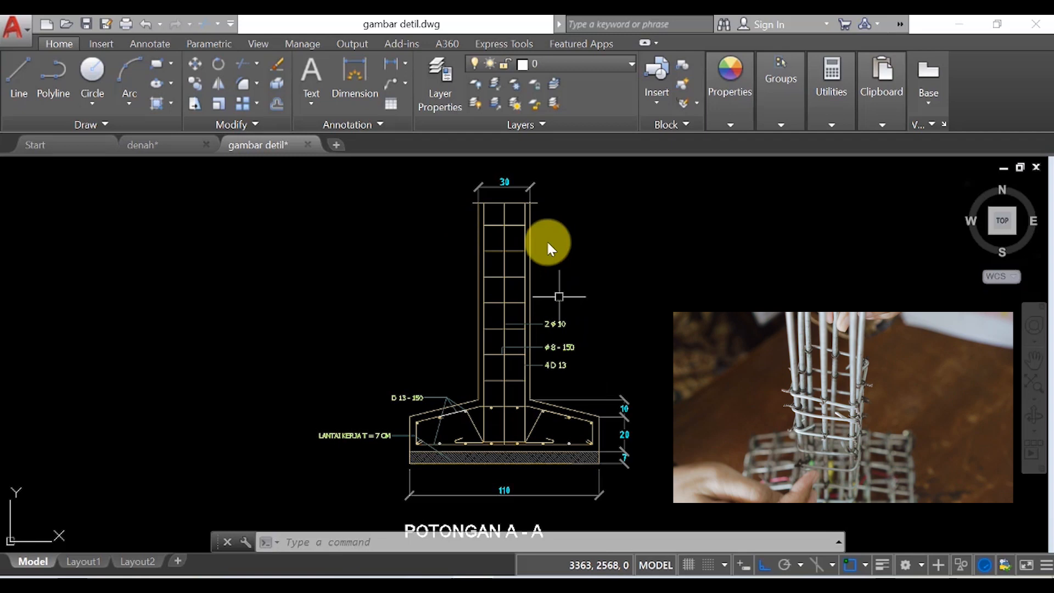
Examine the column's main bars and stirrups with their reinforcement labels in both section A - A and the top view.
{"action": "scroll", "coordinate": [515, 162], "scroll_direction": "up", "scroll_amount": 3}
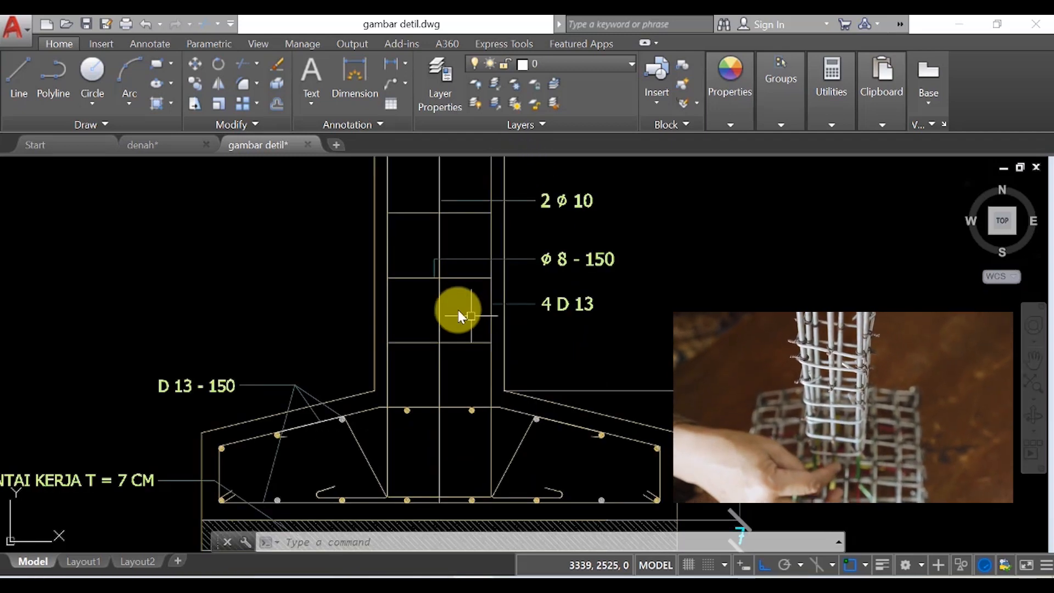
{"action": "scroll", "coordinate": [459, 329], "scroll_direction": "down", "scroll_amount": 1}
{"action": "scroll", "coordinate": [459, 340], "scroll_direction": "up", "scroll_amount": 2}
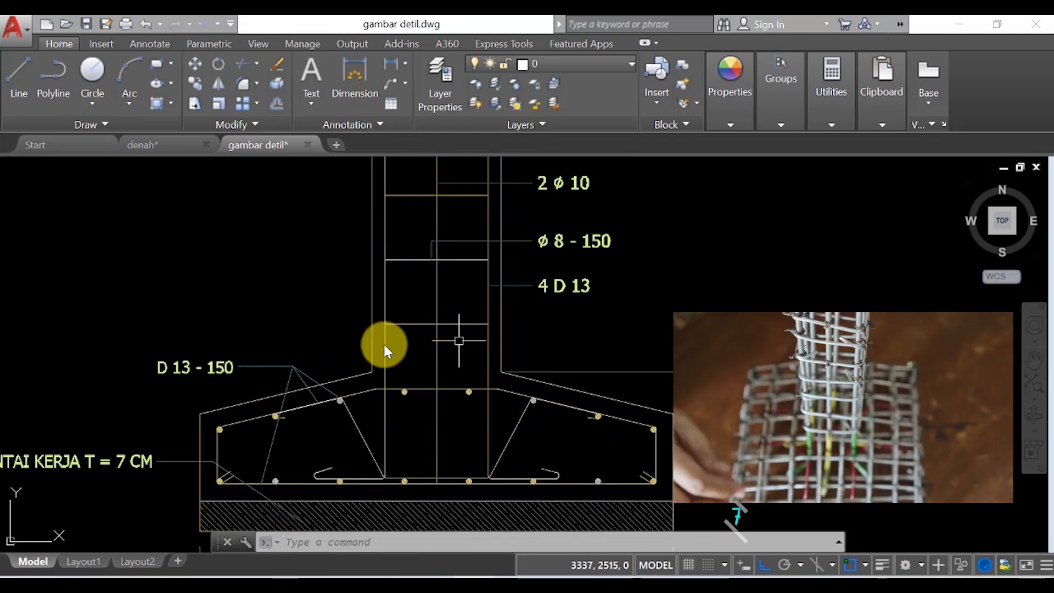
{"action": "scroll", "coordinate": [468, 227], "scroll_direction": "down", "scroll_amount": 5}
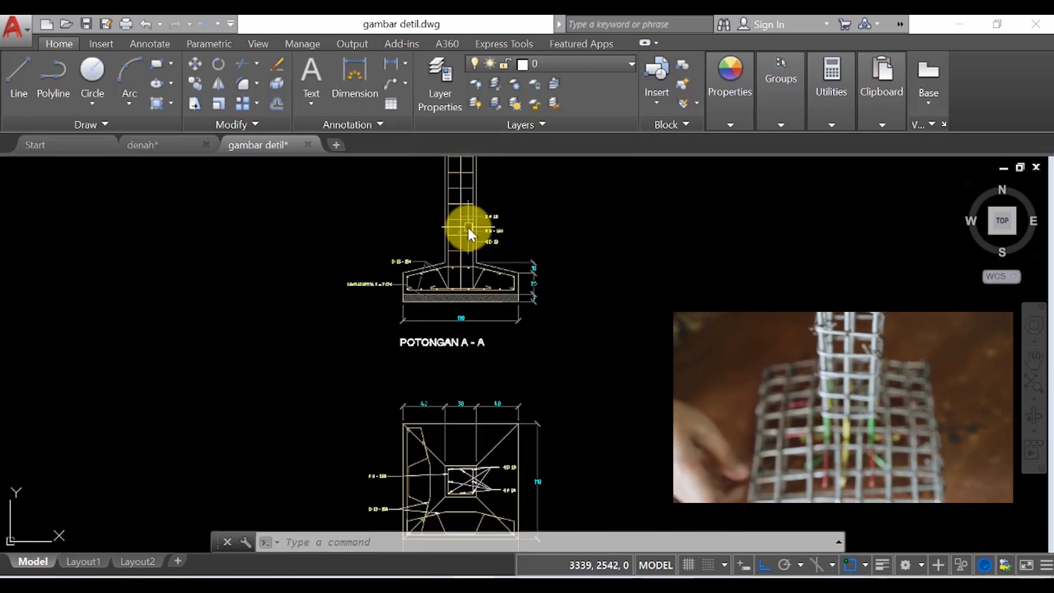
{"action": "scroll", "coordinate": [467, 510], "scroll_direction": "up", "scroll_amount": 5}
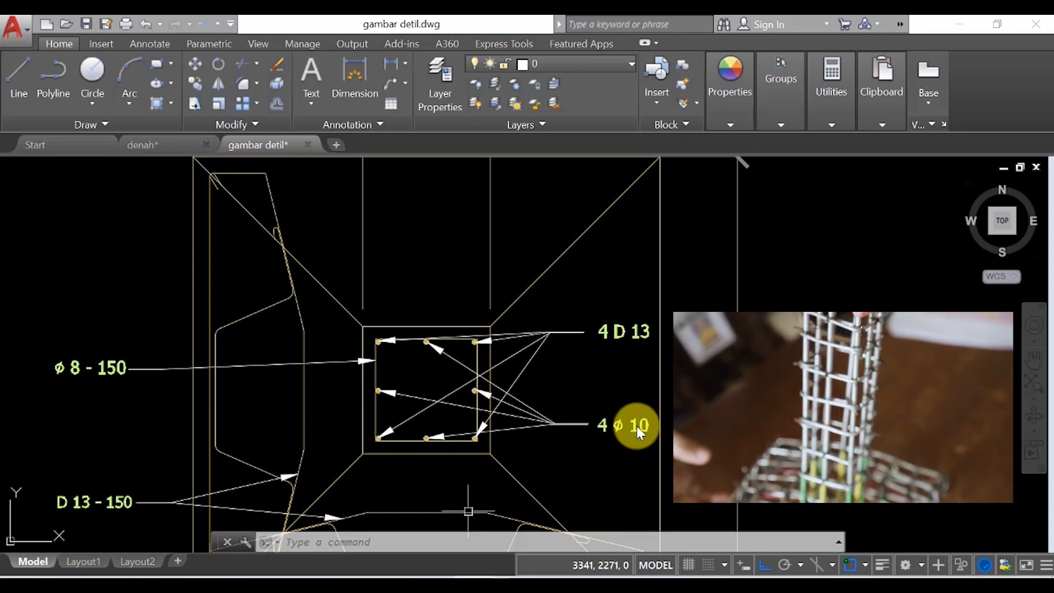
{"action": "scroll", "coordinate": [493, 246], "scroll_direction": "down", "scroll_amount": 5}
{"action": "scroll", "coordinate": [492, 245], "scroll_direction": "up", "scroll_amount": 5}
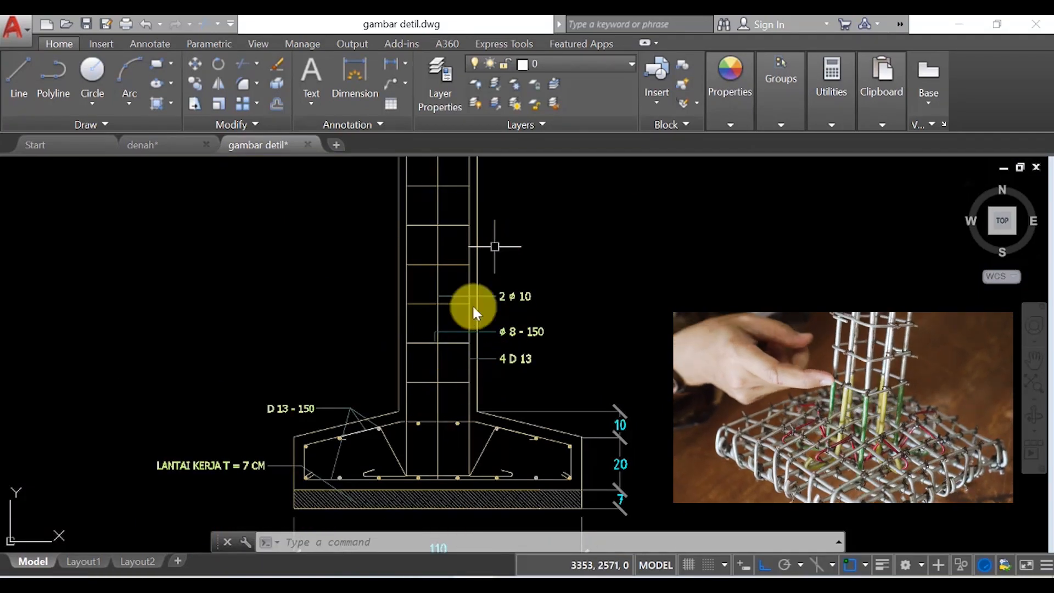
{"action": "scroll", "coordinate": [513, 291], "scroll_direction": "up", "scroll_amount": 2}
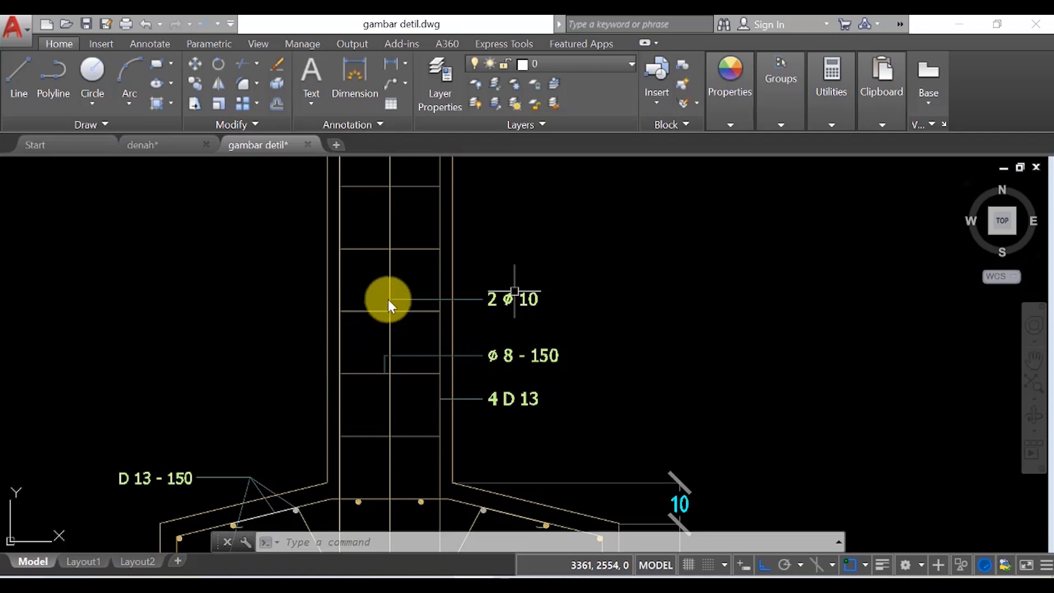
{"action": "scroll", "coordinate": [384, 307], "scroll_direction": "down", "scroll_amount": 2}
Examine the hooked lower ends of the 4 D 13 column bars at the footing base in section A - A.
{"action": "scroll", "coordinate": [464, 378], "scroll_direction": "up", "scroll_amount": 2}
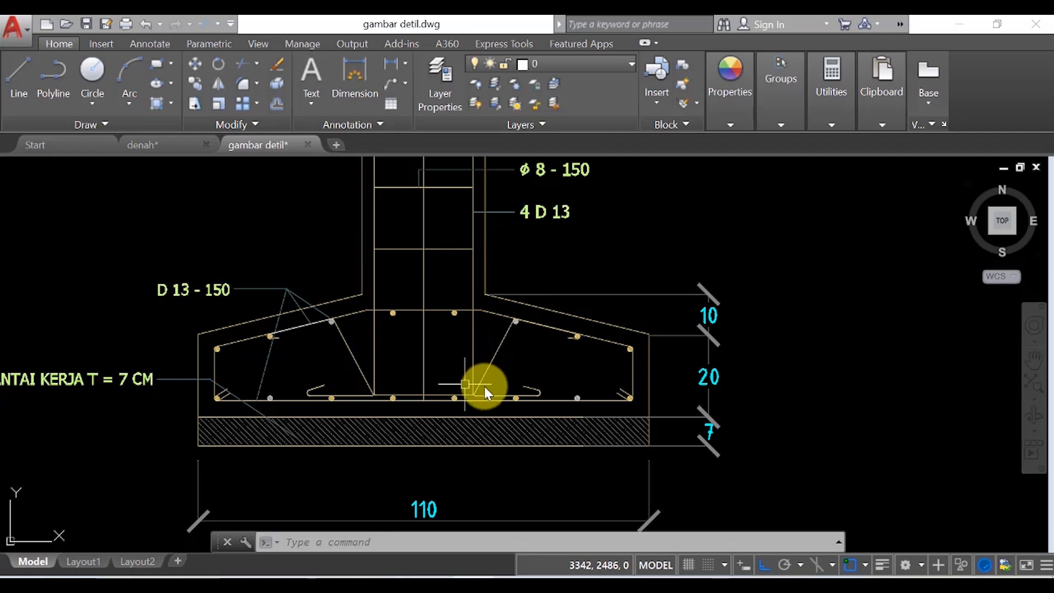
{"action": "scroll", "coordinate": [495, 387], "scroll_direction": "up", "scroll_amount": 2}
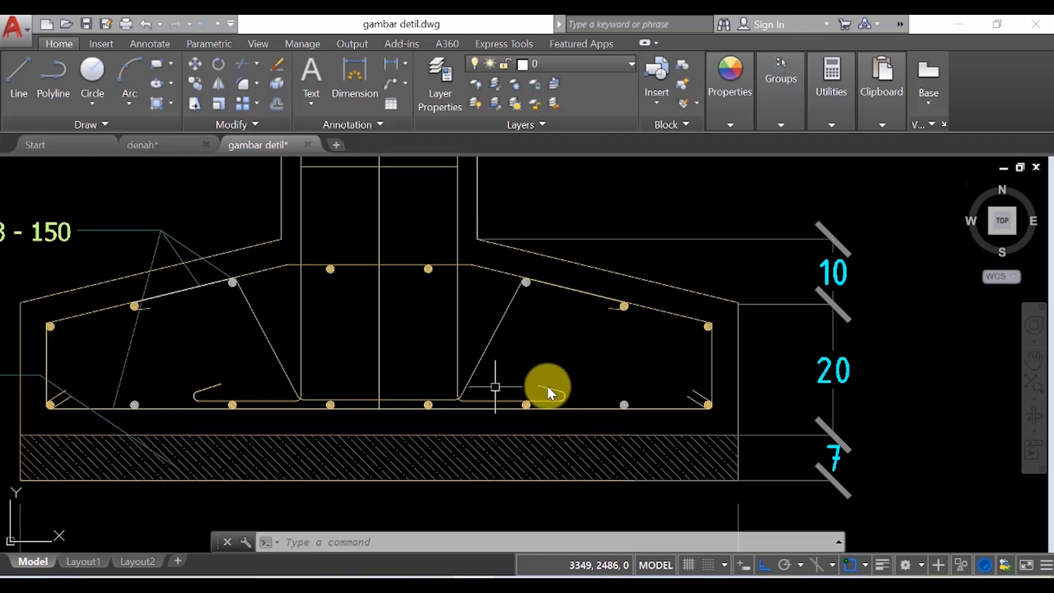
{"action": "scroll", "coordinate": [550, 387], "scroll_direction": "down", "scroll_amount": 2}
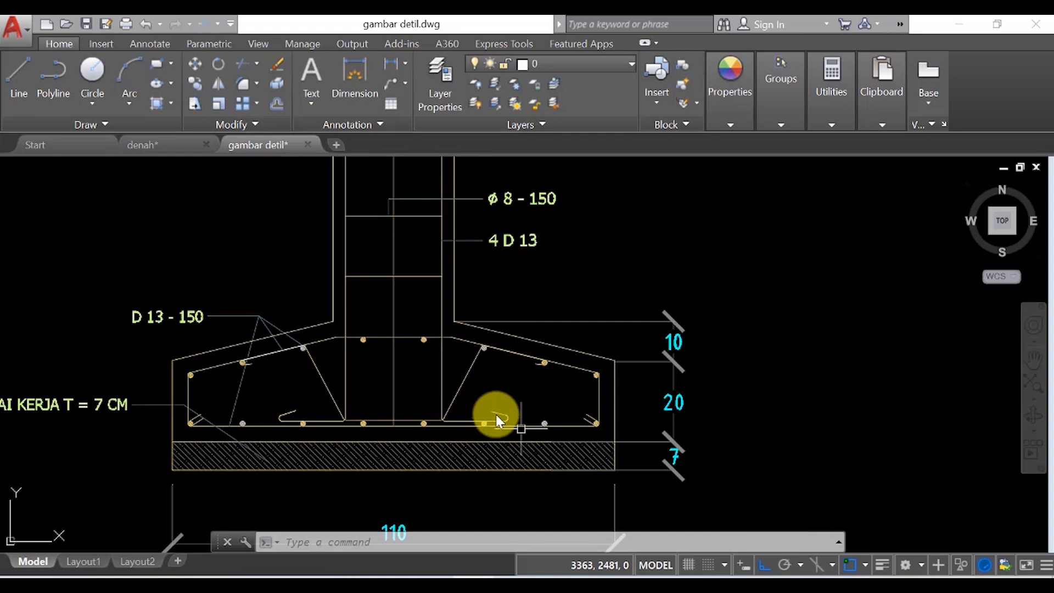
{"action": "scroll", "coordinate": [494, 417], "scroll_direction": "up", "scroll_amount": 3}
{"action": "scroll", "coordinate": [489, 417], "scroll_direction": "down", "scroll_amount": 3}
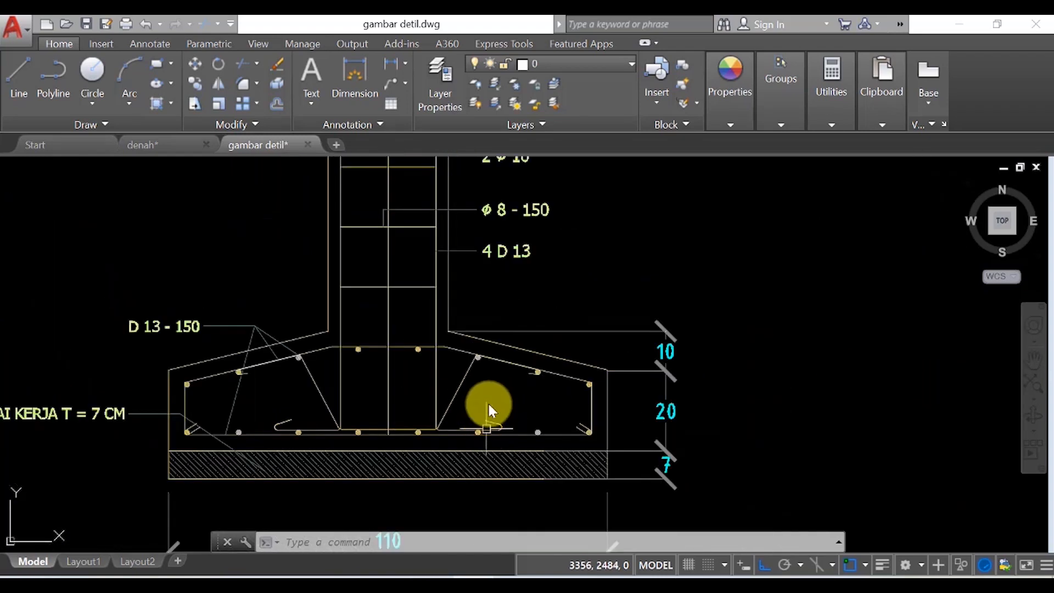
{"action": "scroll", "coordinate": [523, 256], "scroll_direction": "up", "scroll_amount": 2}
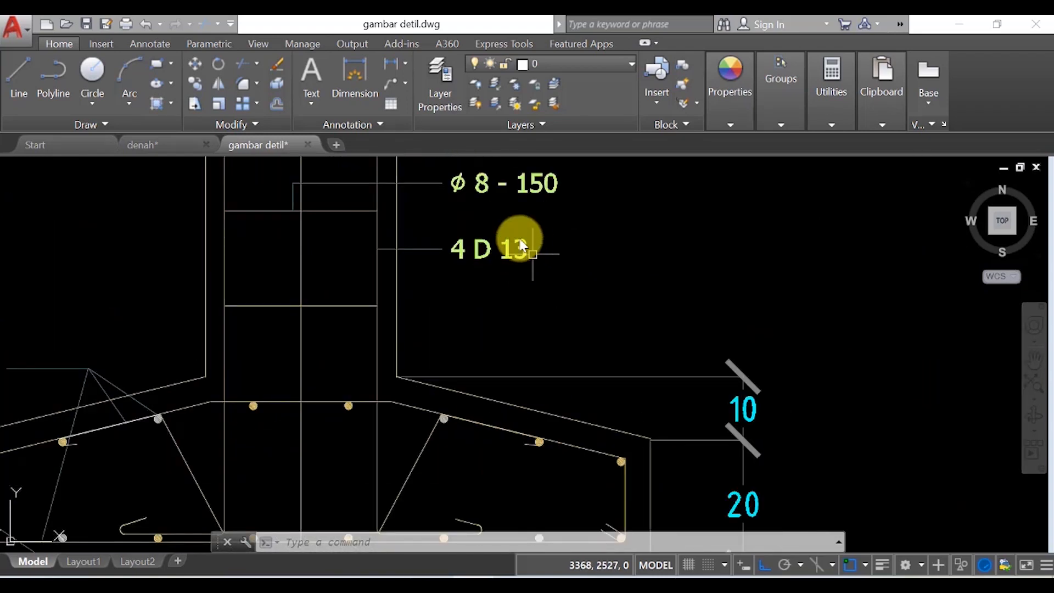
{"action": "scroll", "coordinate": [510, 251], "scroll_direction": "down", "scroll_amount": 4}
{"action": "scroll", "coordinate": [492, 358], "scroll_direction": "up", "scroll_amount": 4}
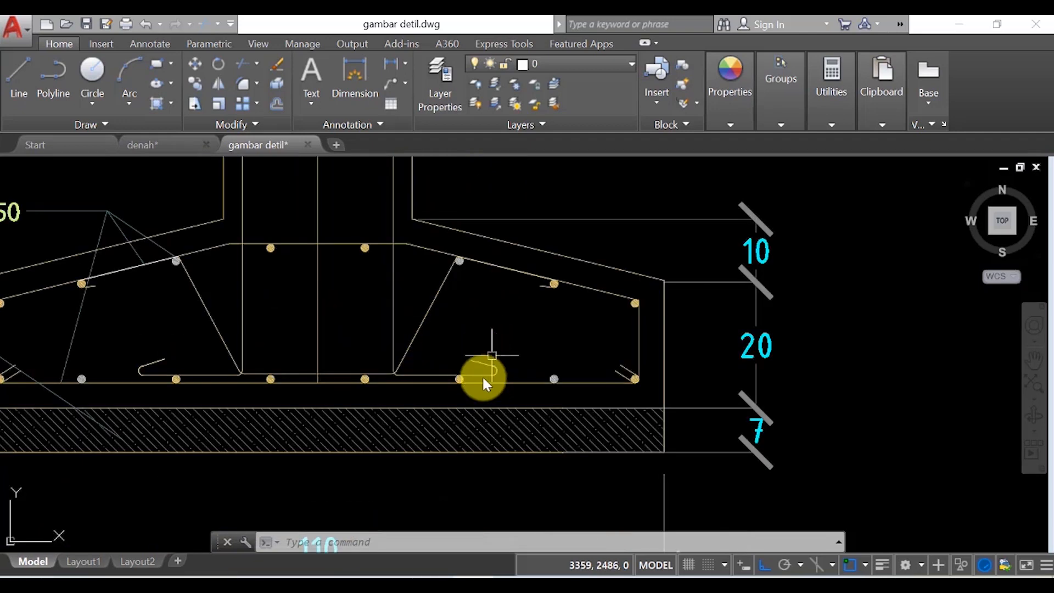
{"action": "middle_click_drag", "start_coordinate": [483, 373], "coordinate": [685, 301]}
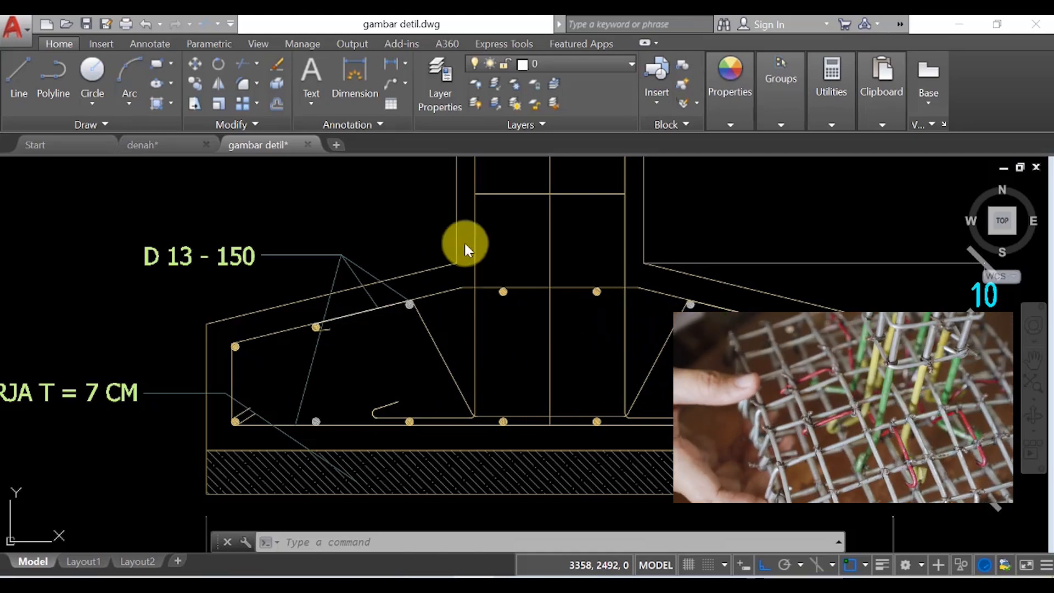
Compare the bent footing bars around the column in the top view with their position in section A - A.
{"action": "scroll", "coordinate": [385, 252], "scroll_direction": "down", "scroll_amount": 5}
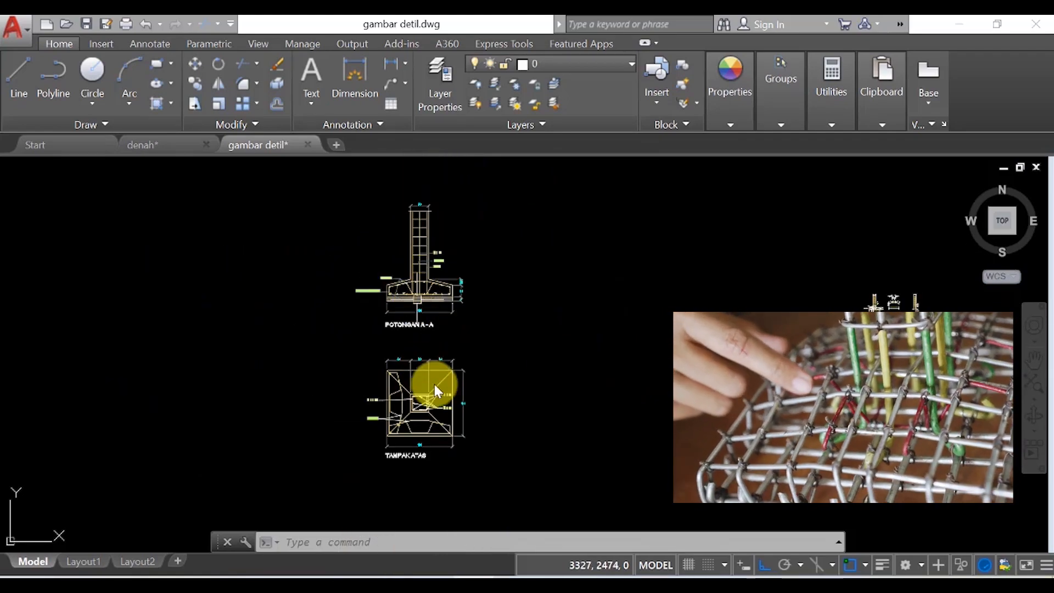
{"action": "scroll", "coordinate": [434, 387], "scroll_direction": "up", "scroll_amount": 3}
{"action": "scroll", "coordinate": [372, 440], "scroll_direction": "up", "scroll_amount": 3}
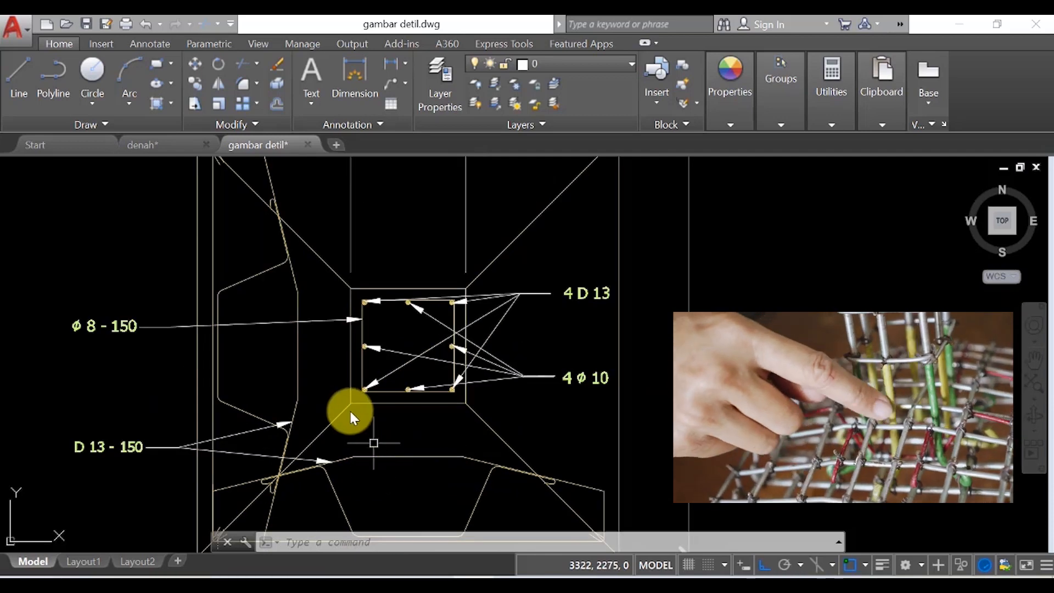
{"action": "scroll", "coordinate": [343, 467], "scroll_direction": "down", "scroll_amount": 3}
{"action": "scroll", "coordinate": [342, 466], "scroll_direction": "up", "scroll_amount": 4}
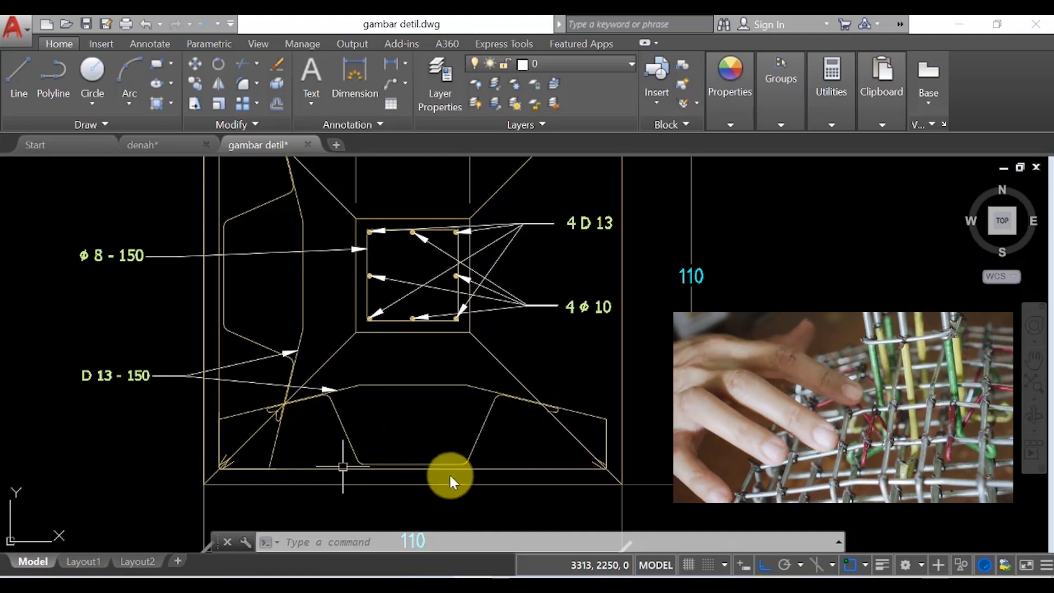
{"action": "scroll", "coordinate": [473, 401], "scroll_direction": "down", "scroll_amount": 5}
{"action": "scroll", "coordinate": [463, 233], "scroll_direction": "up", "scroll_amount": 3}
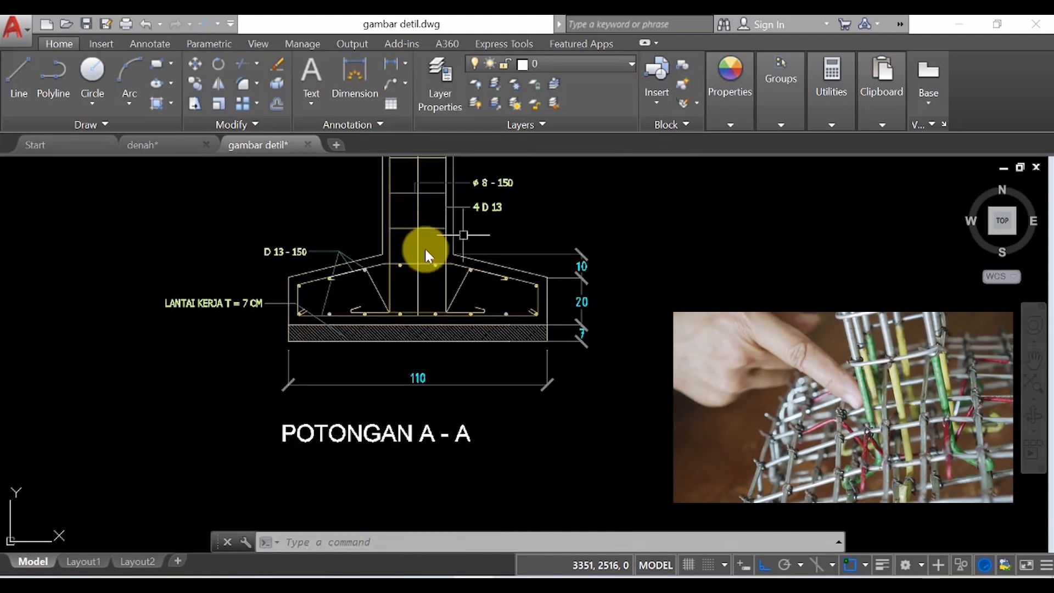
{"action": "scroll", "coordinate": [357, 271], "scroll_direction": "up", "scroll_amount": 3}
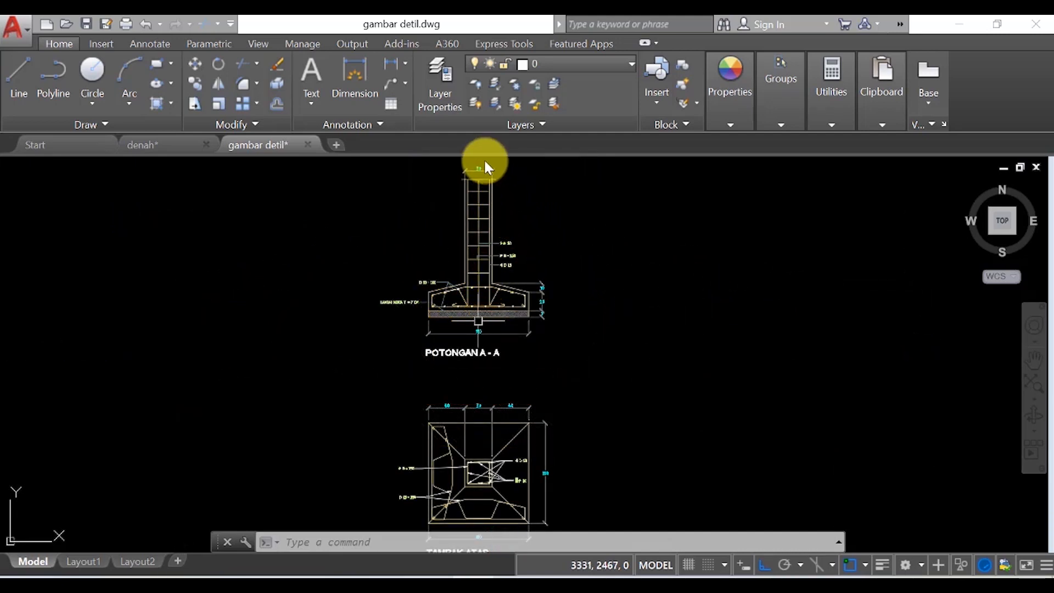
Examine the column's top width dimension and the hatched LANTAI KERJA layer with the footing's height dimensions in section A - A.
{"action": "scroll", "coordinate": [483, 160], "scroll_direction": "up", "scroll_amount": 5}
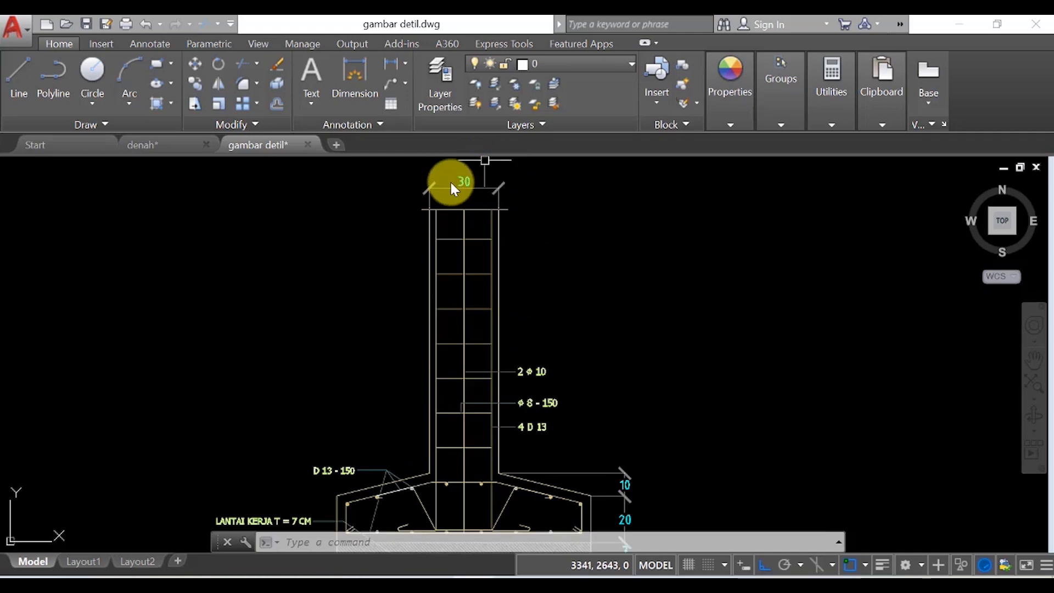
{"action": "scroll", "coordinate": [450, 182], "scroll_direction": "down", "scroll_amount": 2}
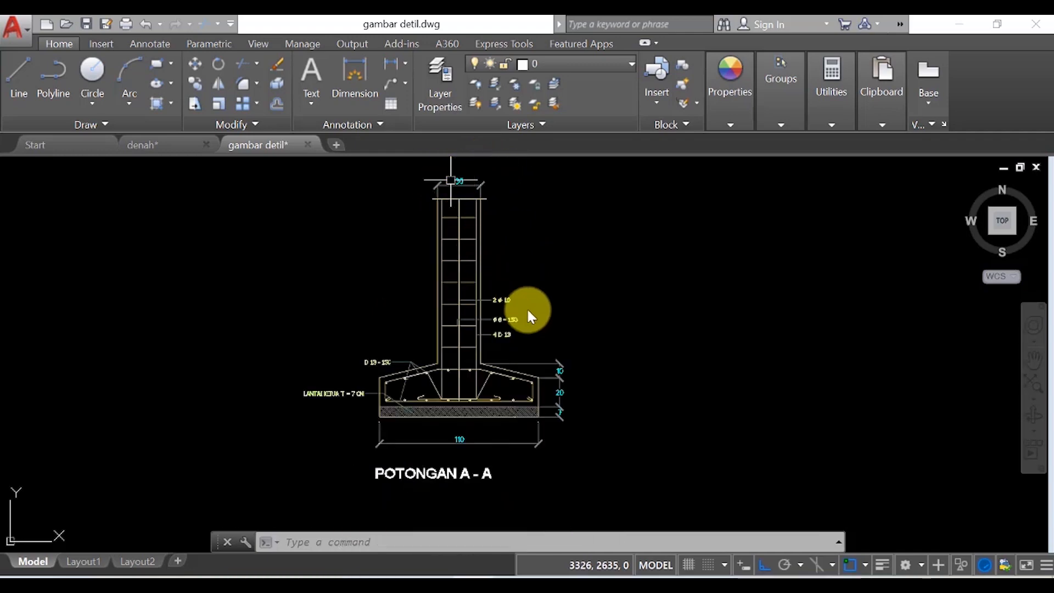
{"action": "scroll", "coordinate": [470, 369], "scroll_direction": "up", "scroll_amount": 2}
{"action": "scroll", "coordinate": [368, 403], "scroll_direction": "up", "scroll_amount": 1}
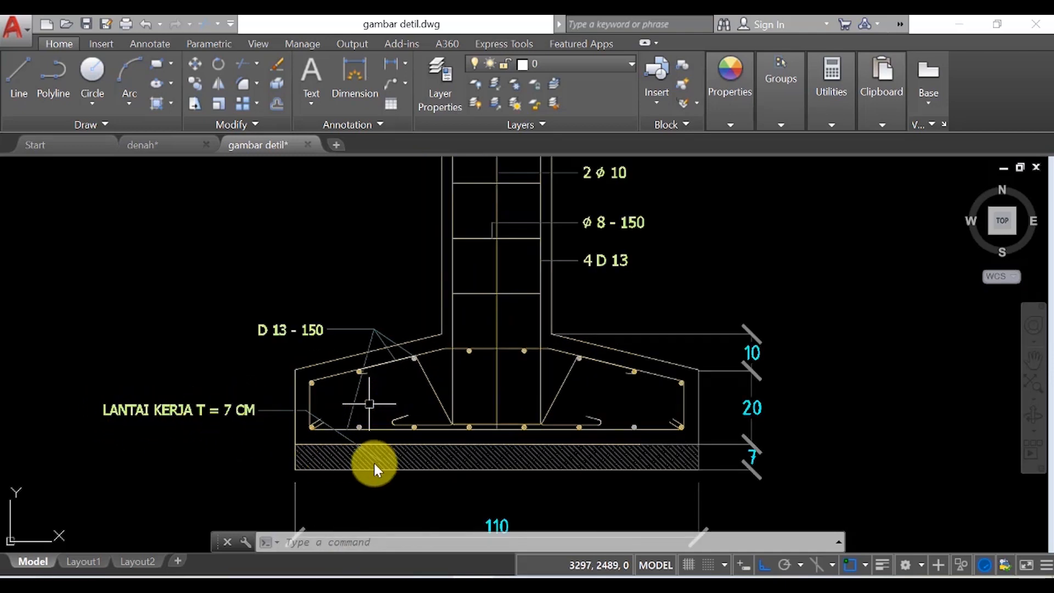
{"action": "scroll", "coordinate": [450, 456], "scroll_direction": "up", "scroll_amount": 2}
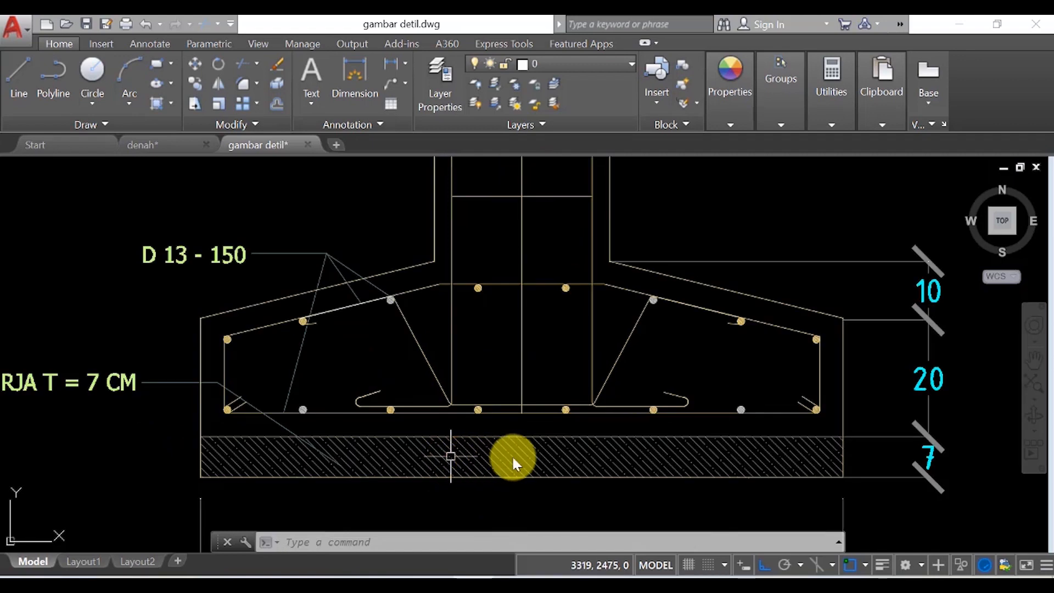
{"action": "scroll", "coordinate": [441, 425], "scroll_direction": "down", "scroll_amount": 2}
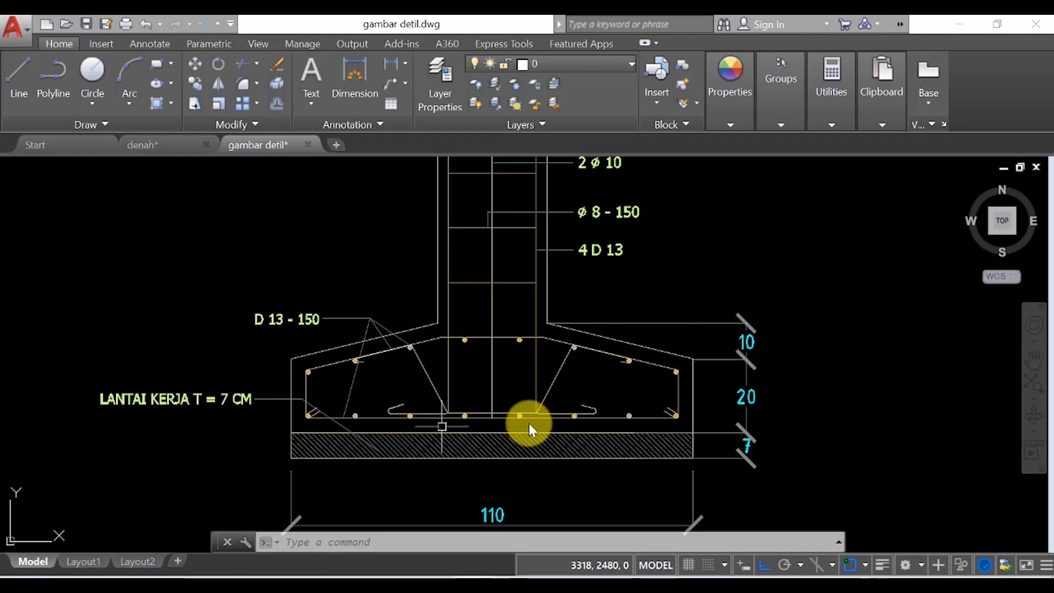
{"action": "scroll", "coordinate": [337, 307], "scroll_direction": "up", "scroll_amount": 2}
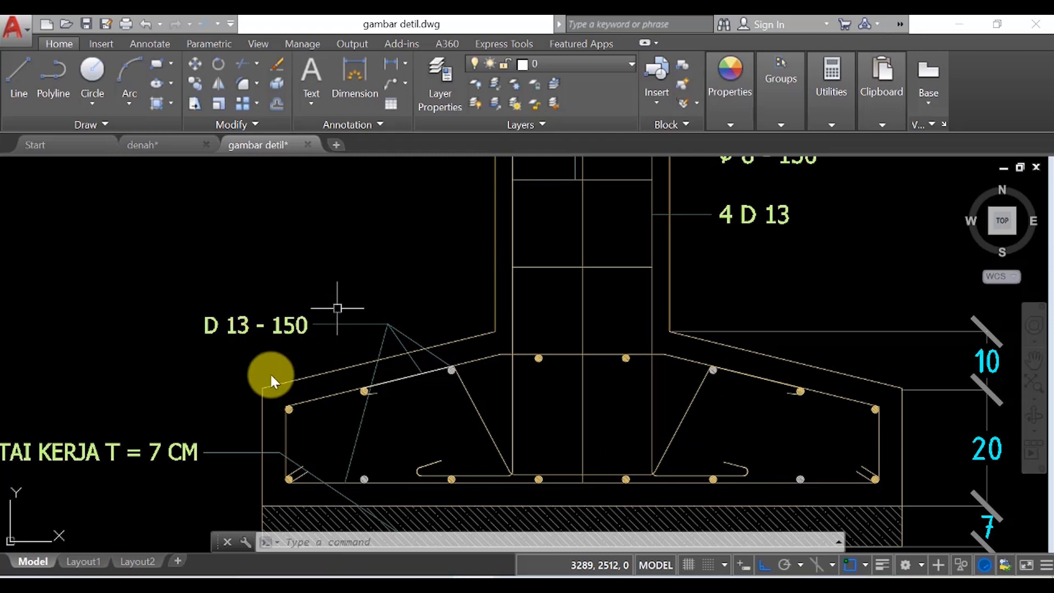
{"action": "scroll", "coordinate": [269, 372], "scroll_direction": "down", "scroll_amount": 3}
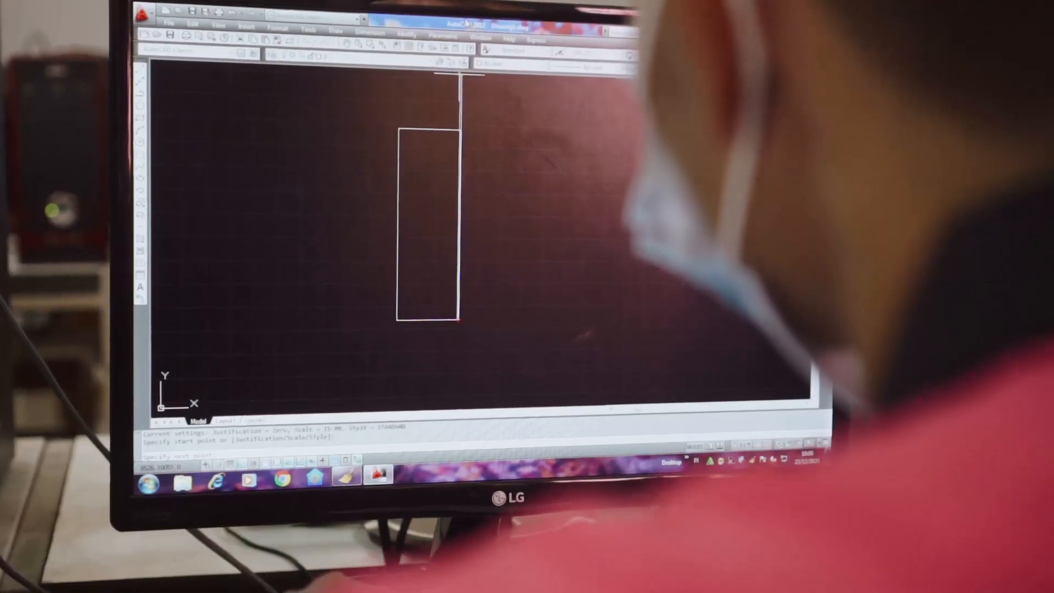
{"action": "scroll", "coordinate": [512, 193], "scroll_direction": "up", "scroll_amount": 6}
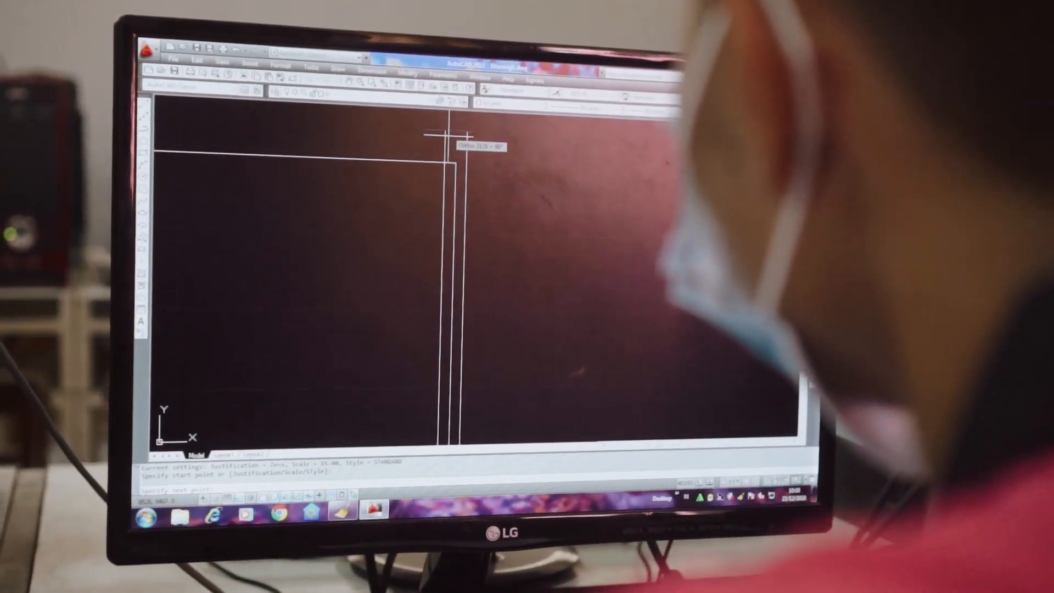